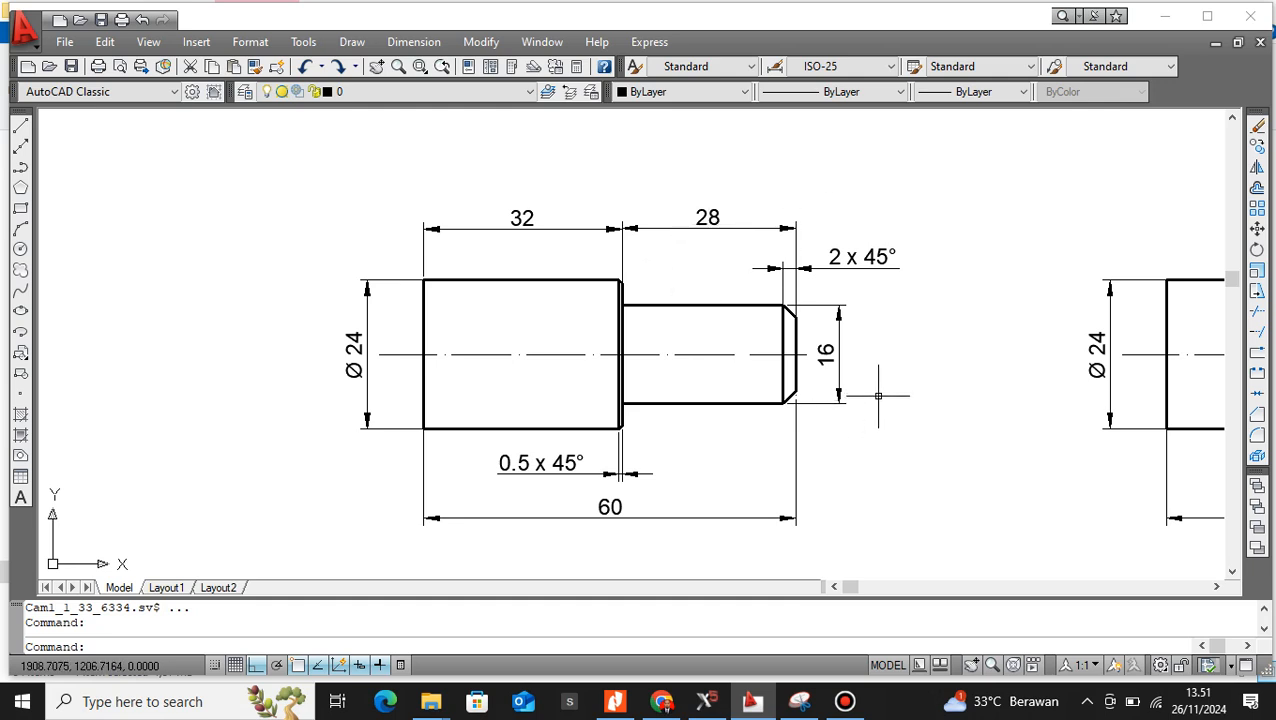
- Switch to Mastercam and display the coordinate axes in the graphics view
key(alt+Tab)
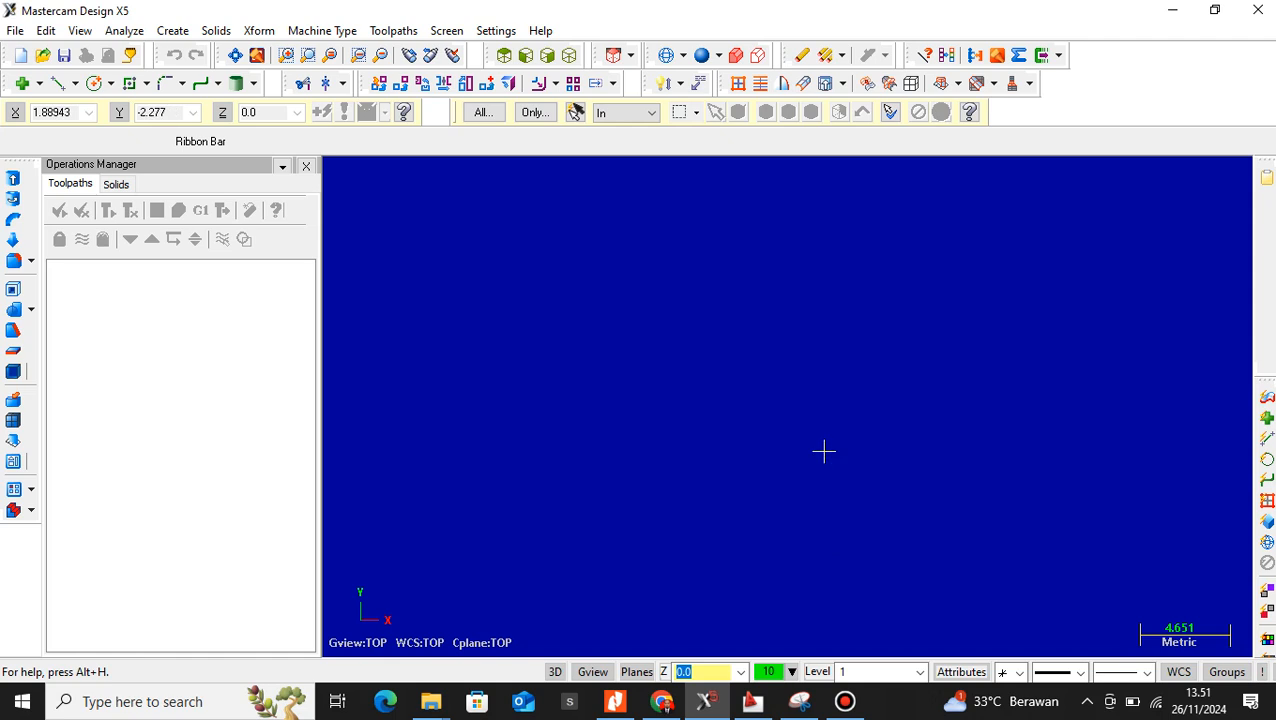
key(F9)
scroll(729, 321, up, 1)
scroll(729, 321, up, 1)
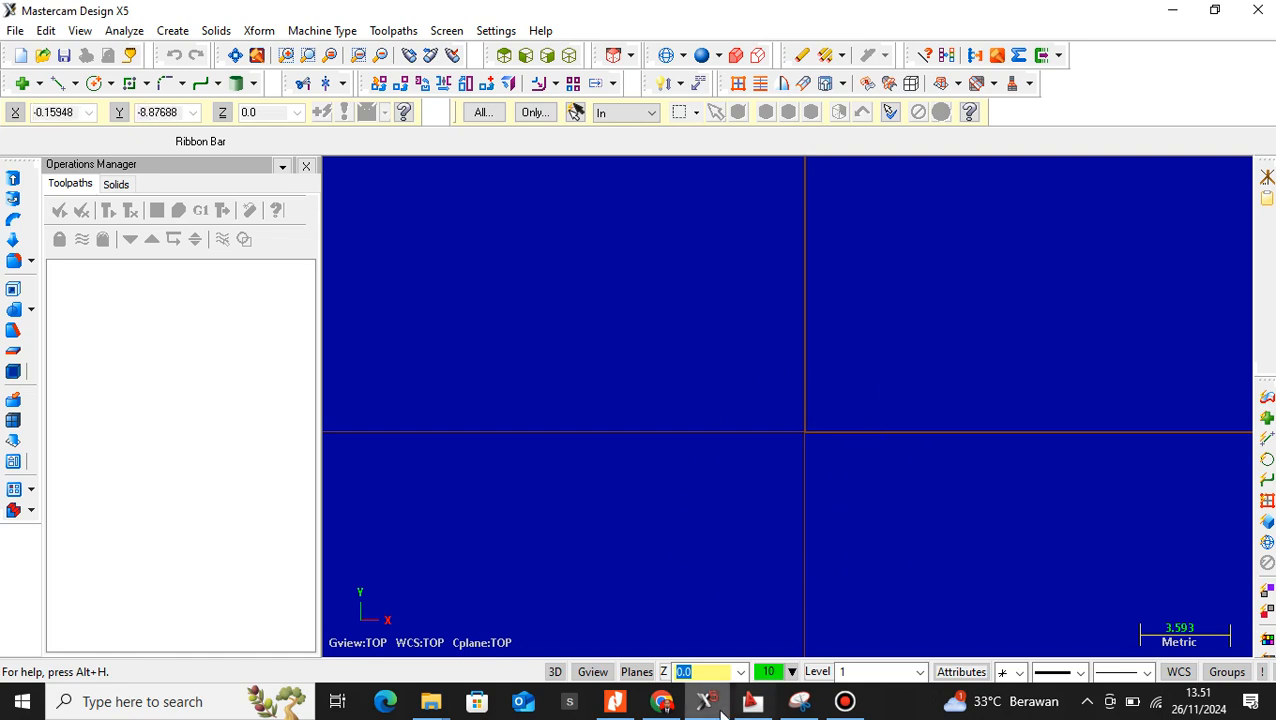
- Check the shaft drawing in AutoCAD, return to Mastercam and draw a vertical line 8 mm long upward from the origin
click(754, 703)
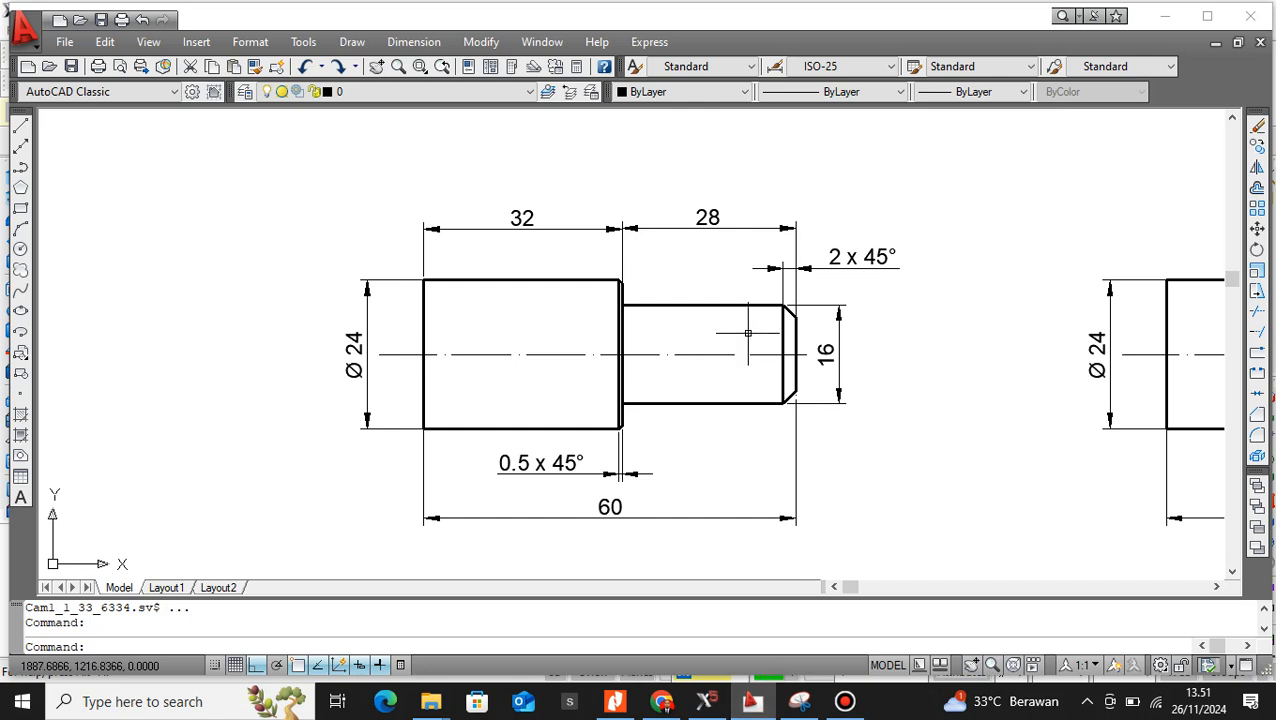
click(706, 701)
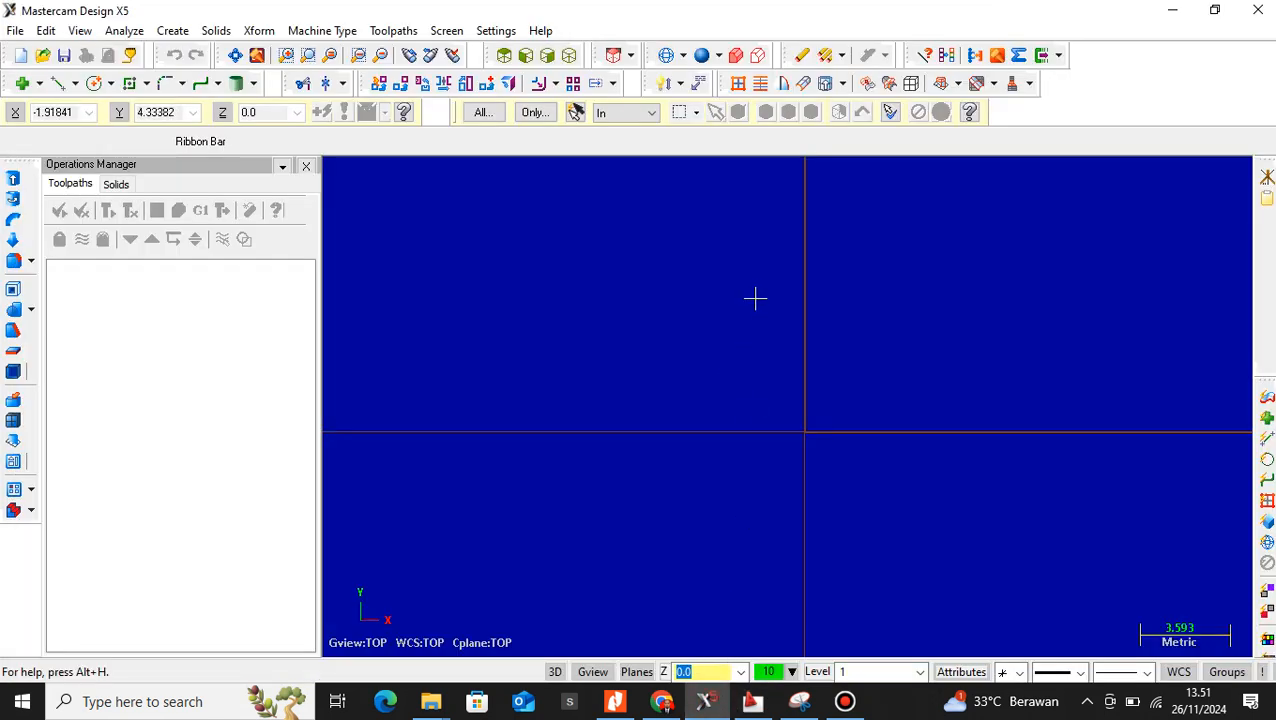
click(57, 84)
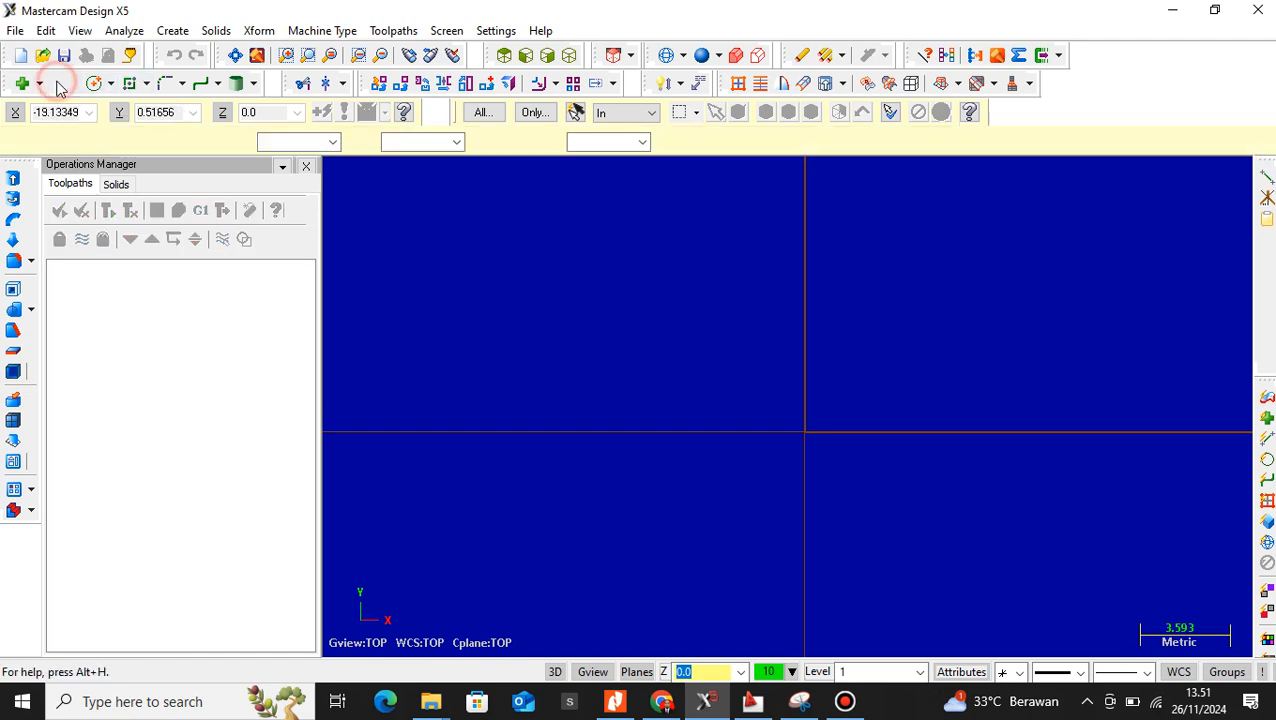
click(804, 435)
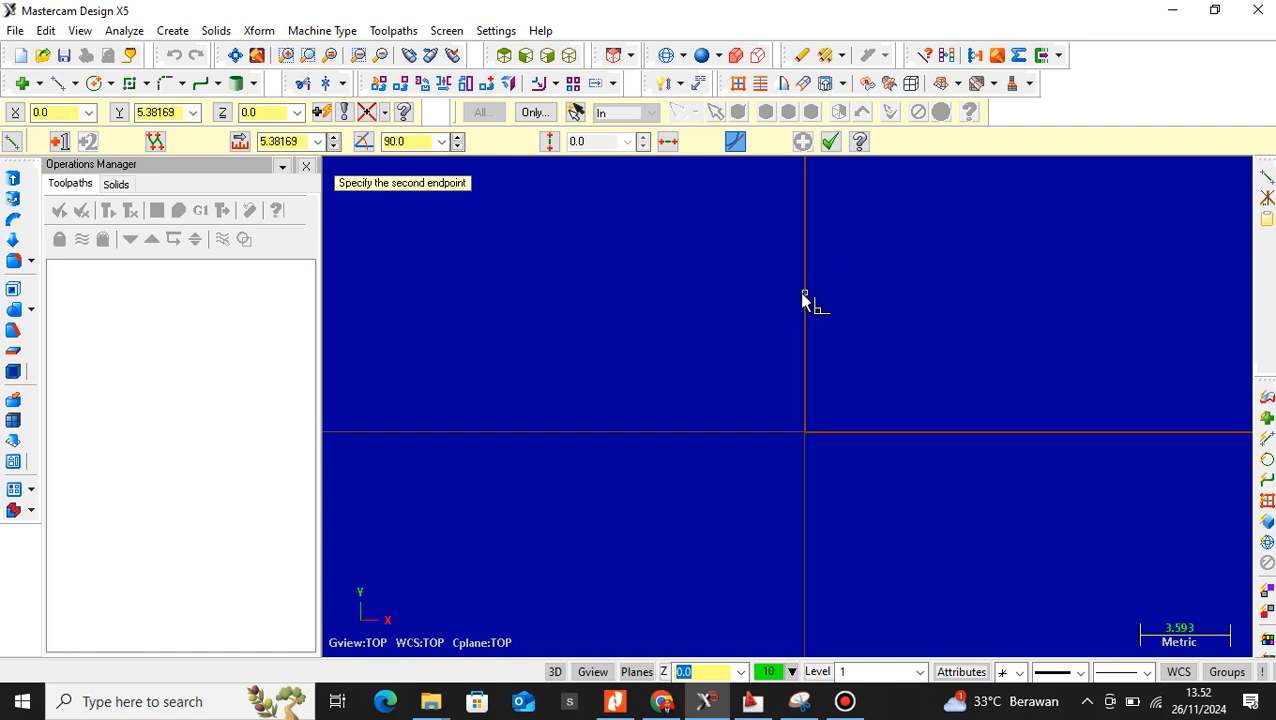
click(805, 338)
click(282, 142)
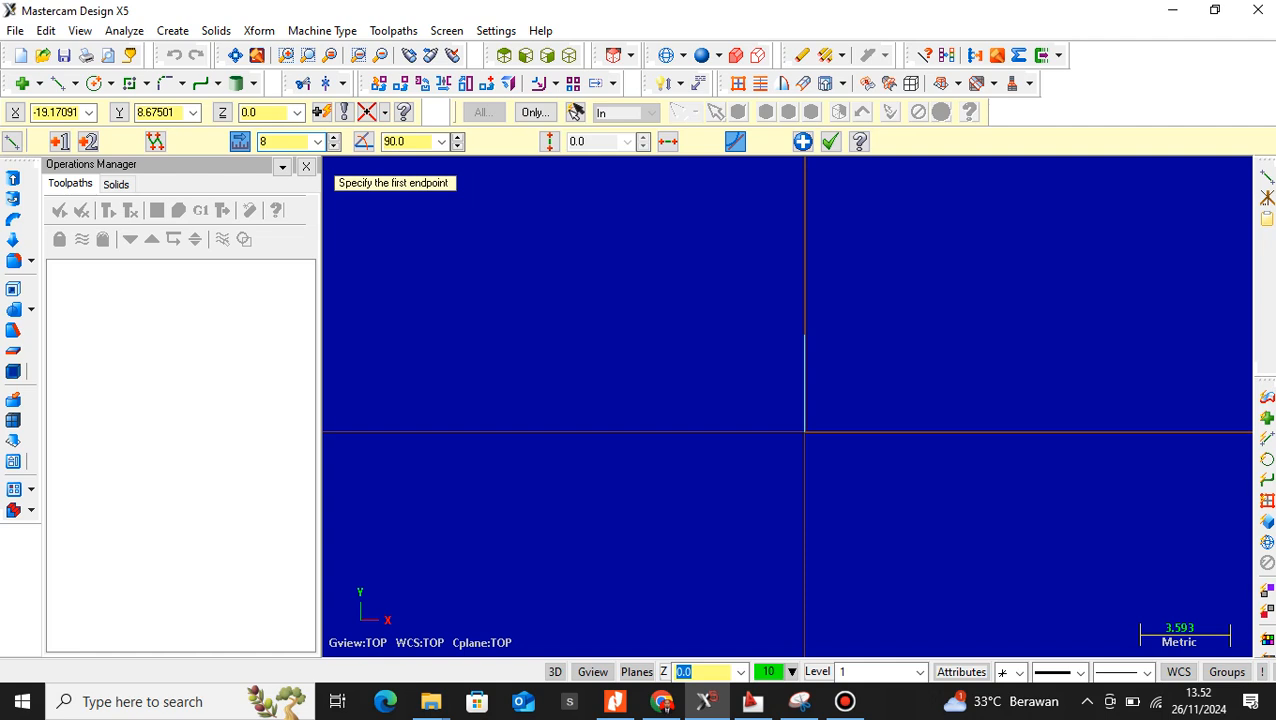
key(Return)
- Consult the AutoCAD drawing and draw a 28 mm horizontal line at 180° in Mastercam from the top of the 8 mm line
scroll(803, 304, down, 2)
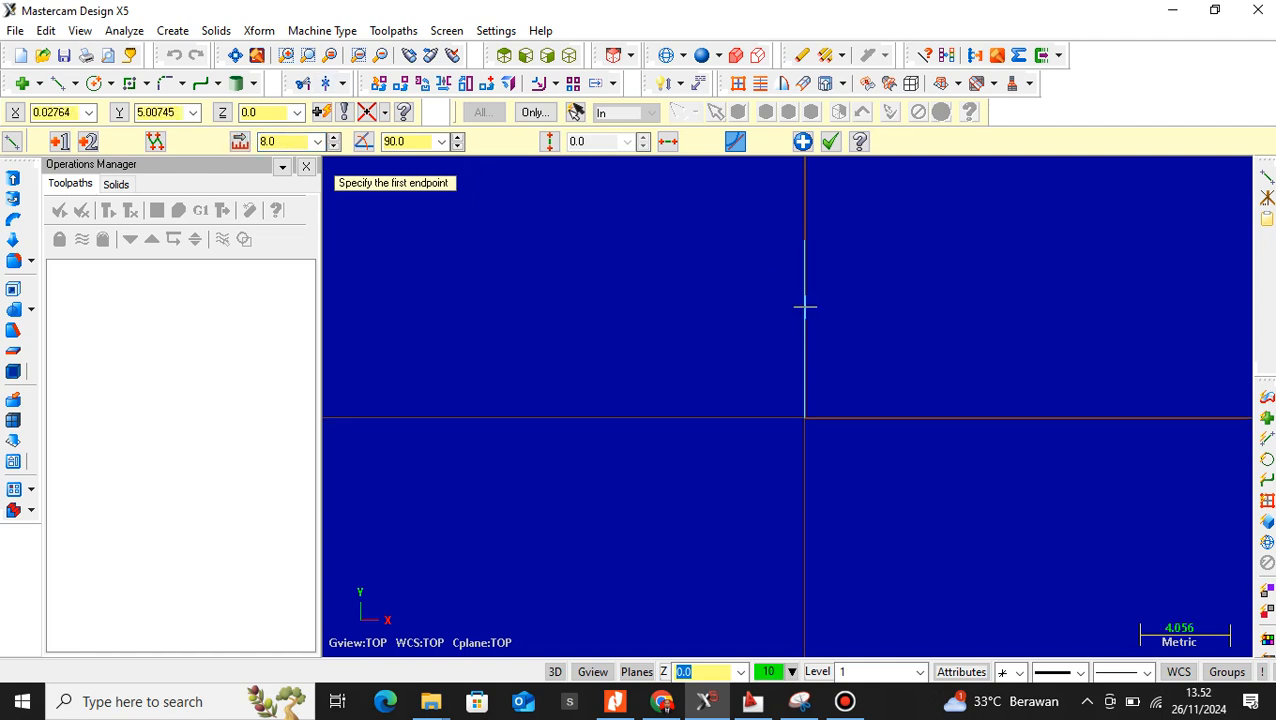
click(752, 700)
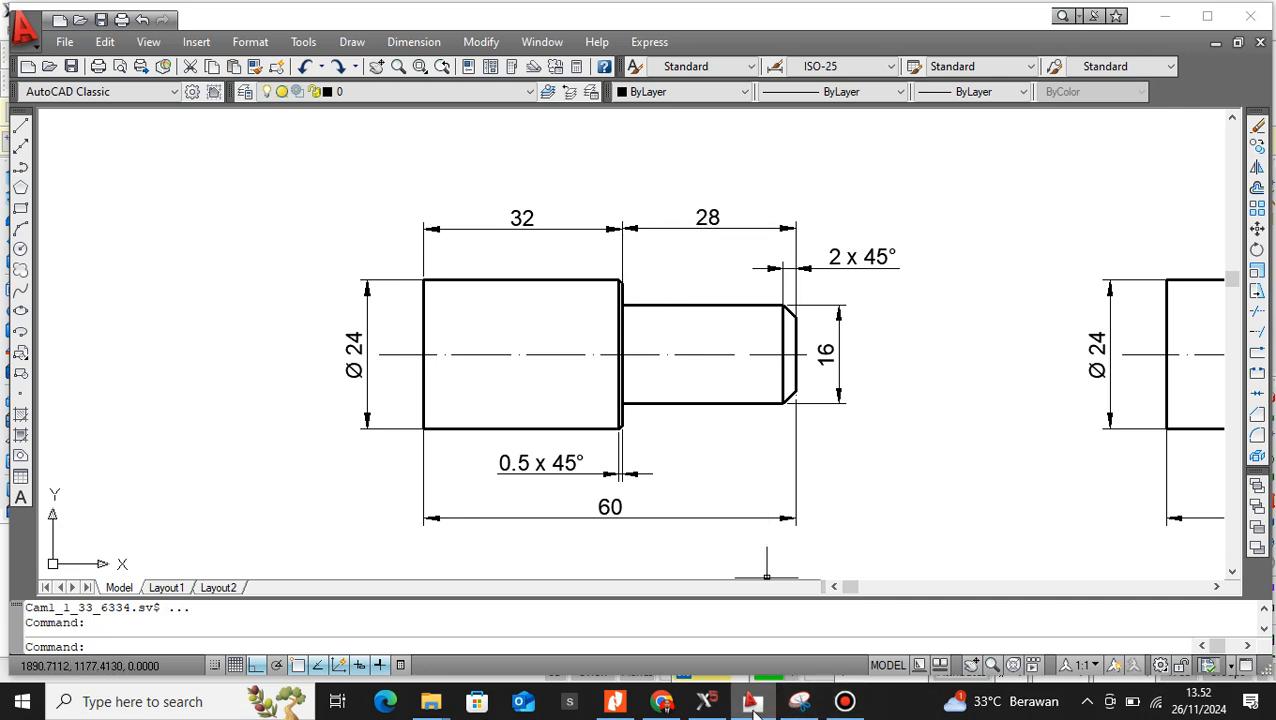
click(705, 701)
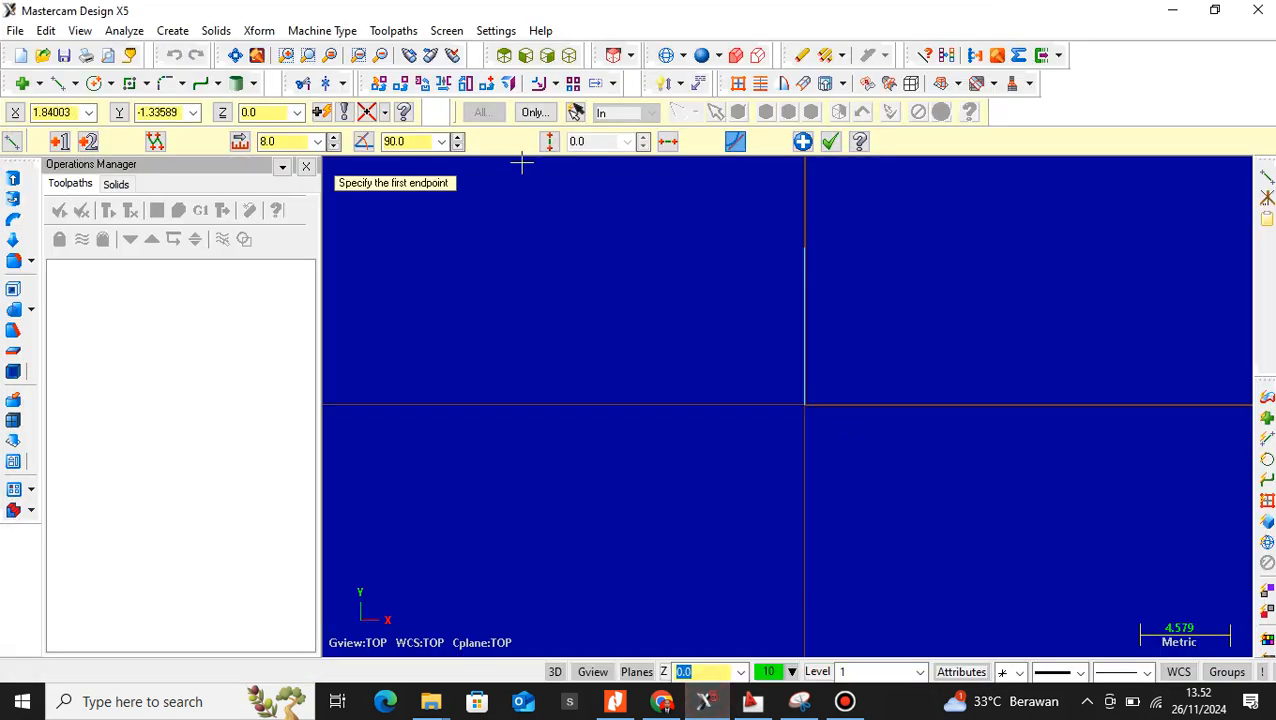
click(805, 248)
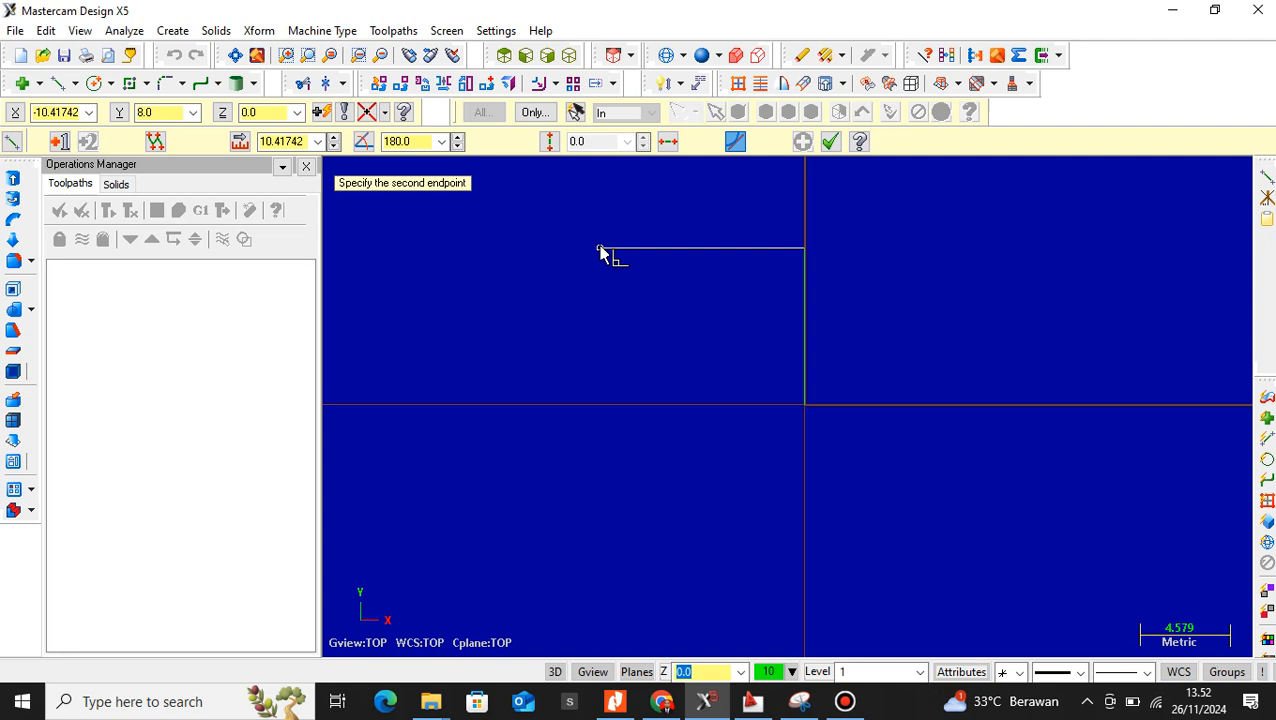
click(599, 248)
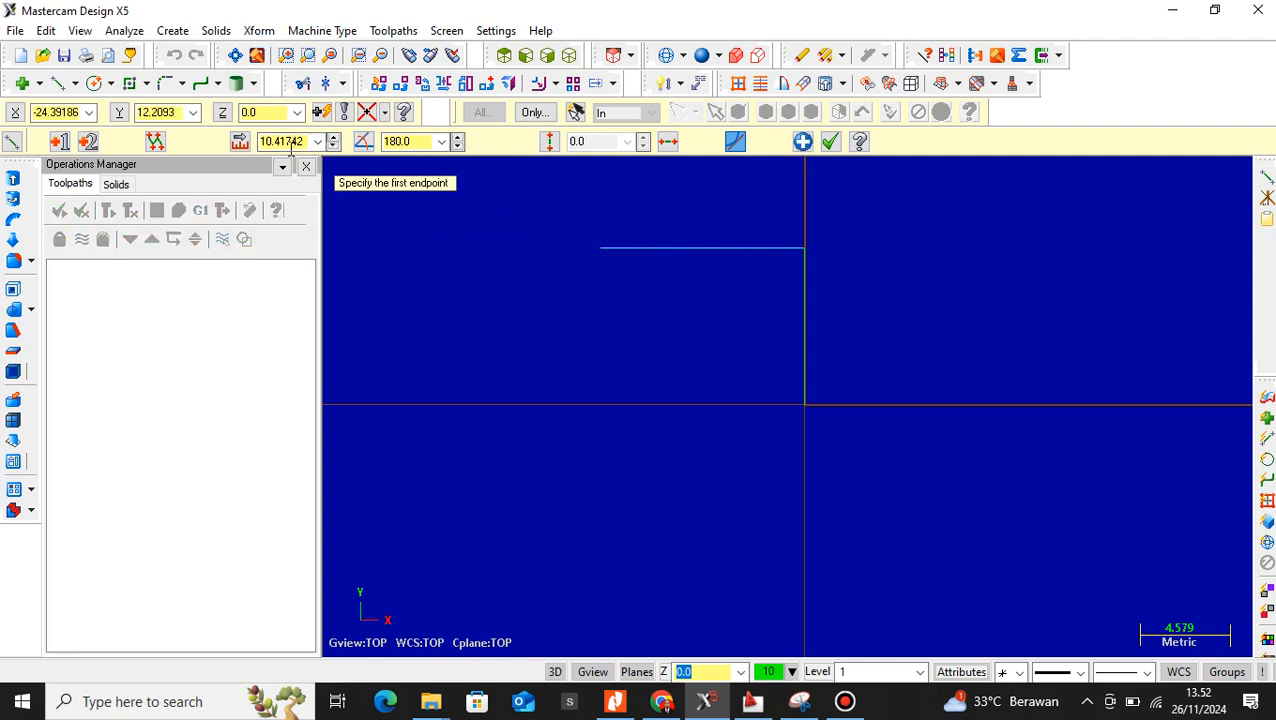
click(289, 142)
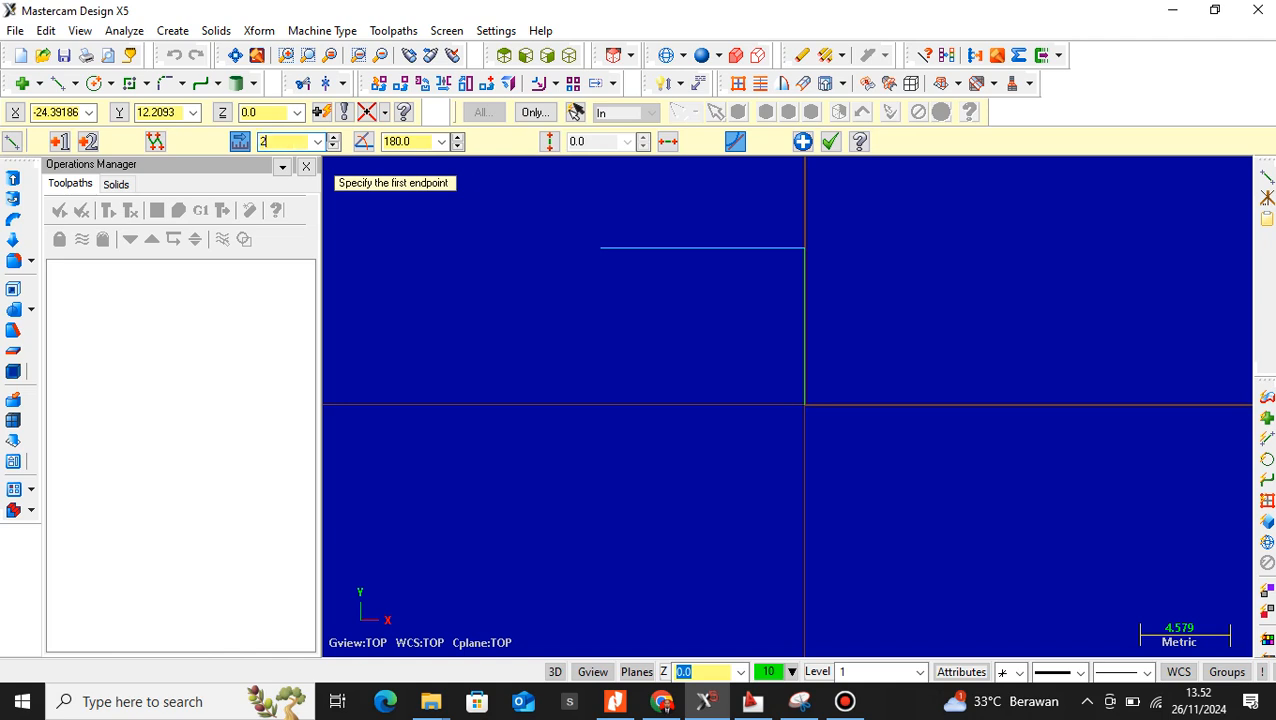
text(28)
key(Return)
- Recheck the AutoCAD drawing and draw a vertical line 4 mm upward in Mastercam from the left end of the 28 mm line
scroll(615, 348, down, 5)
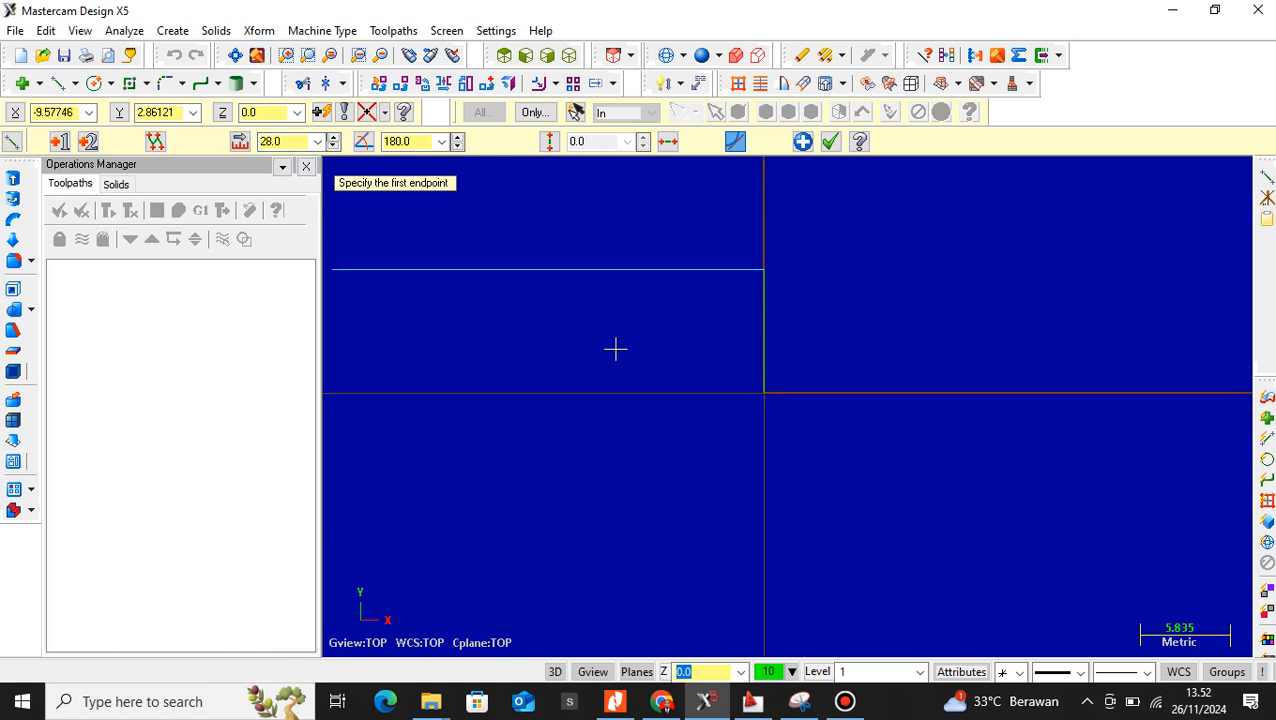
scroll(555, 347, down, 1)
scroll(427, 305, up, 4)
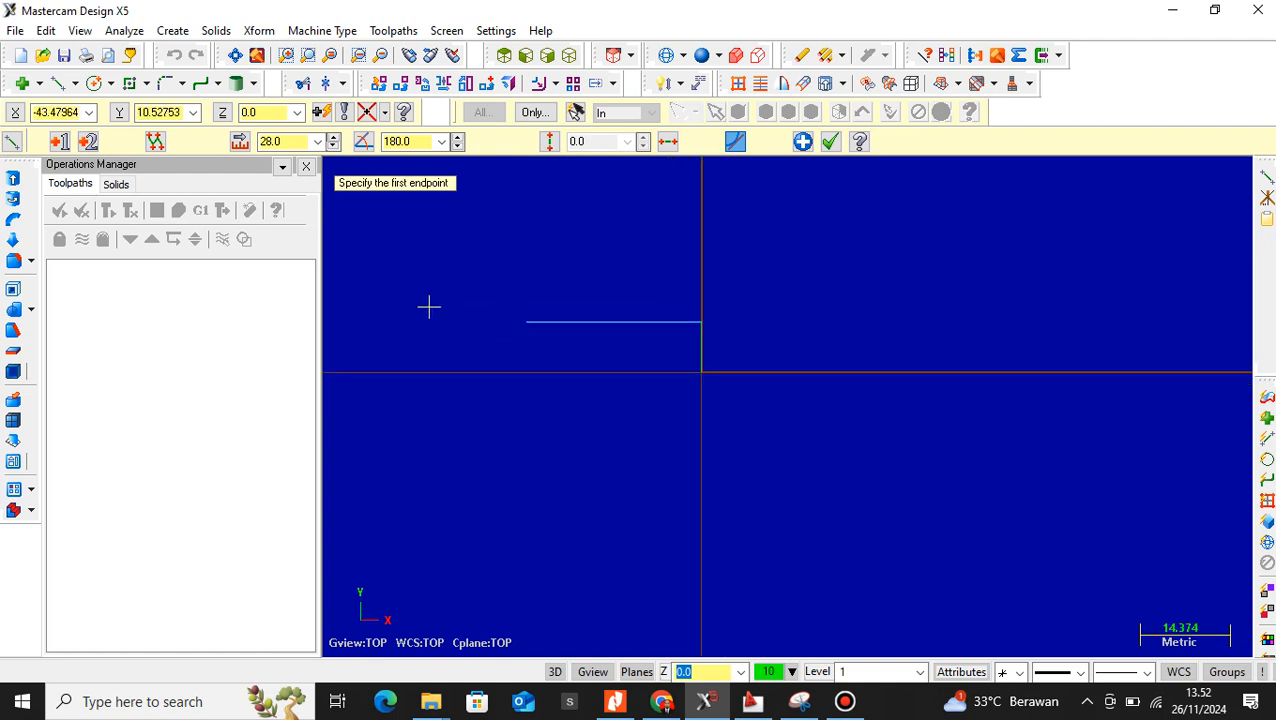
scroll(465, 330, up, 1)
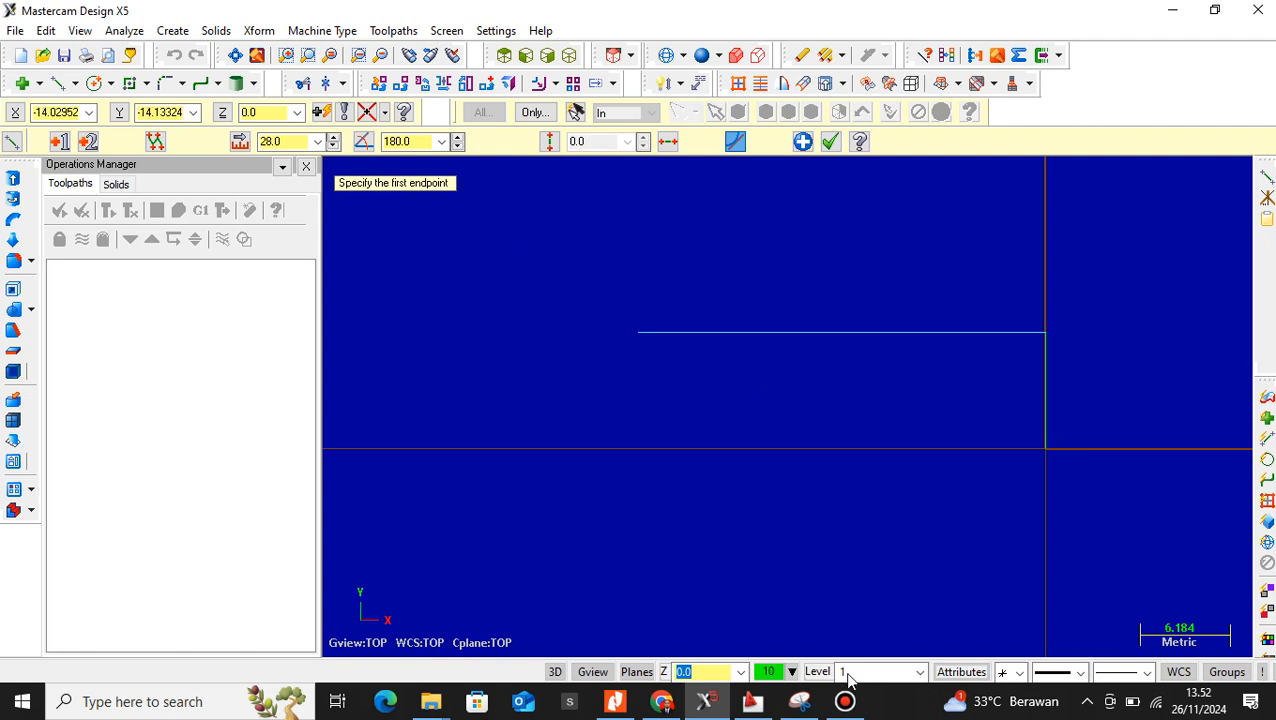
click(752, 701)
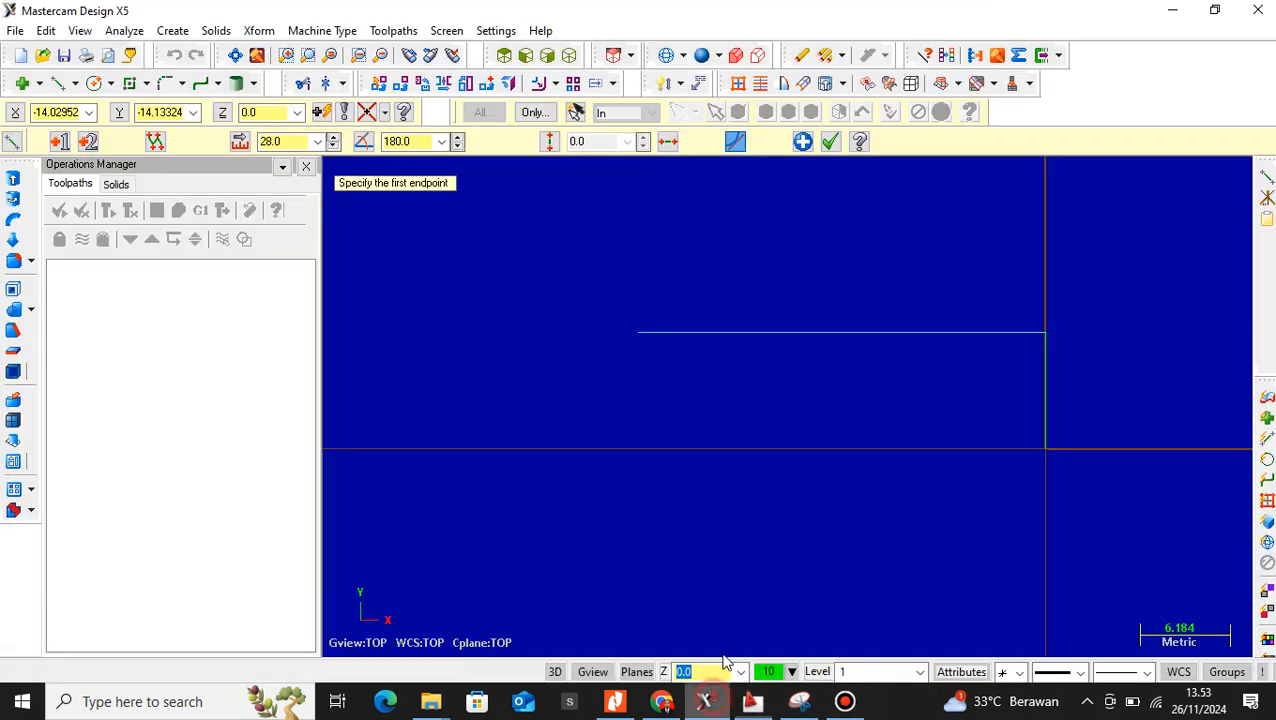
click(705, 701)
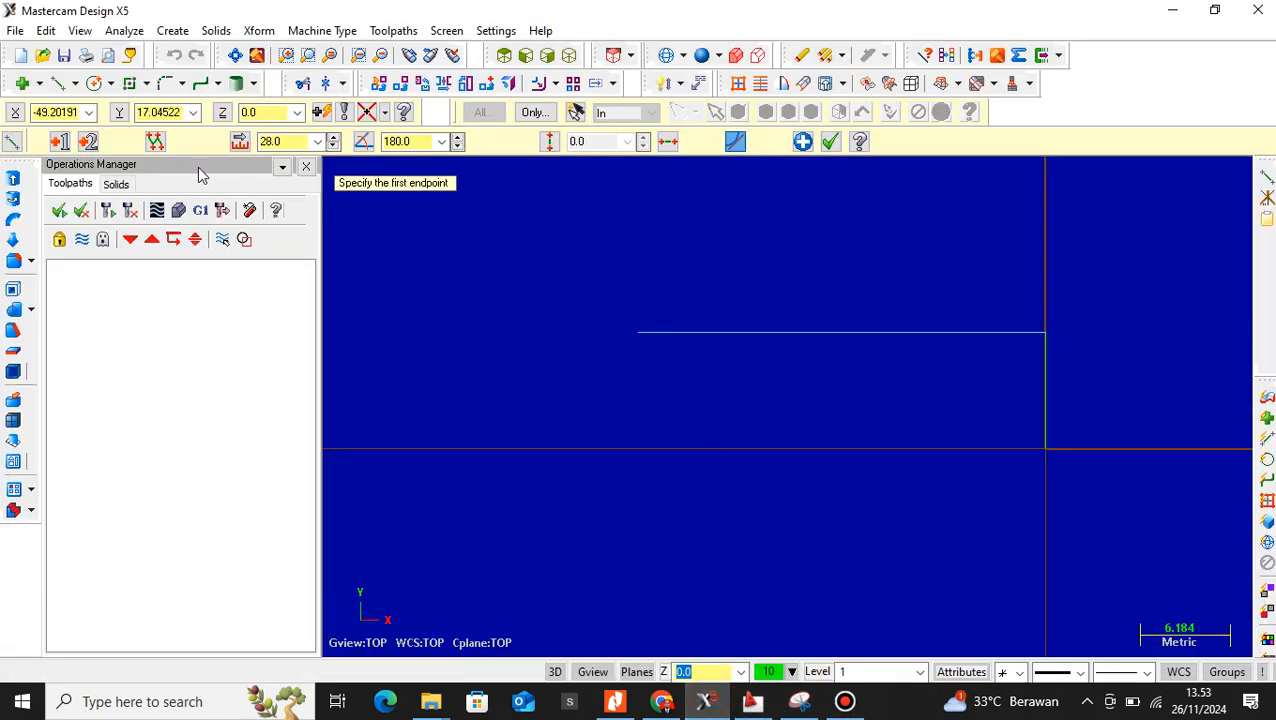
click(641, 331)
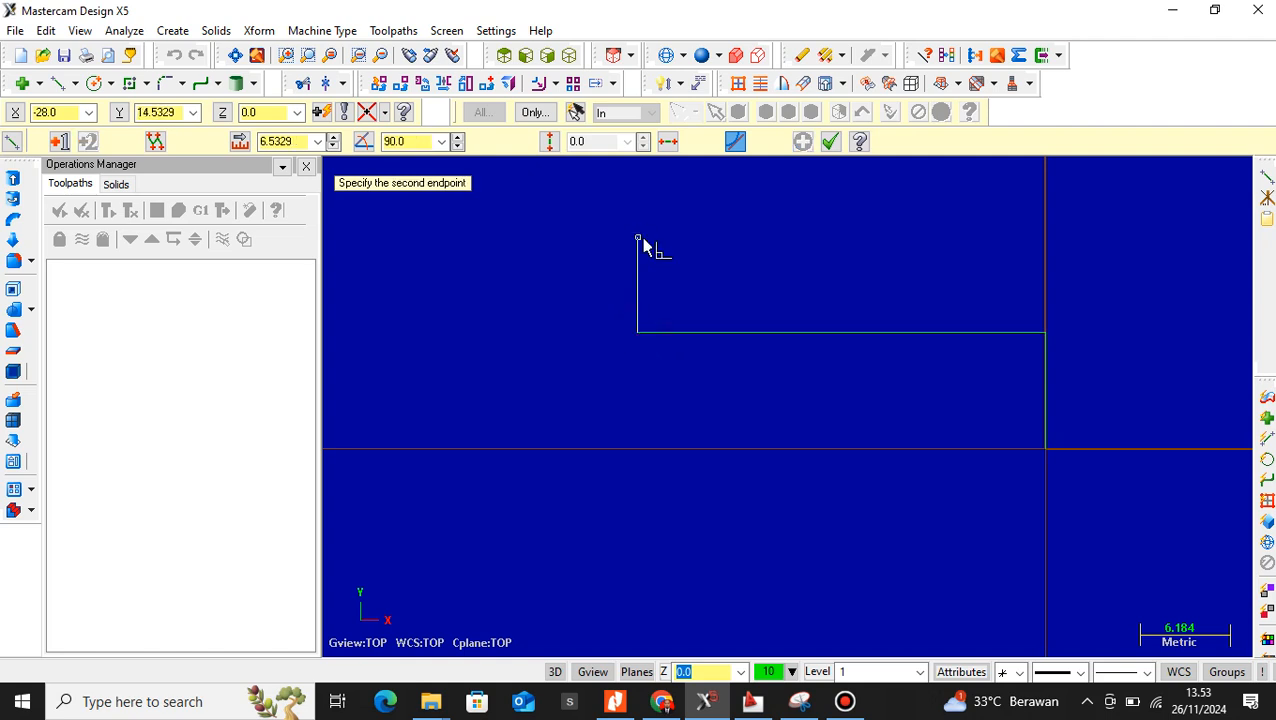
click(638, 268)
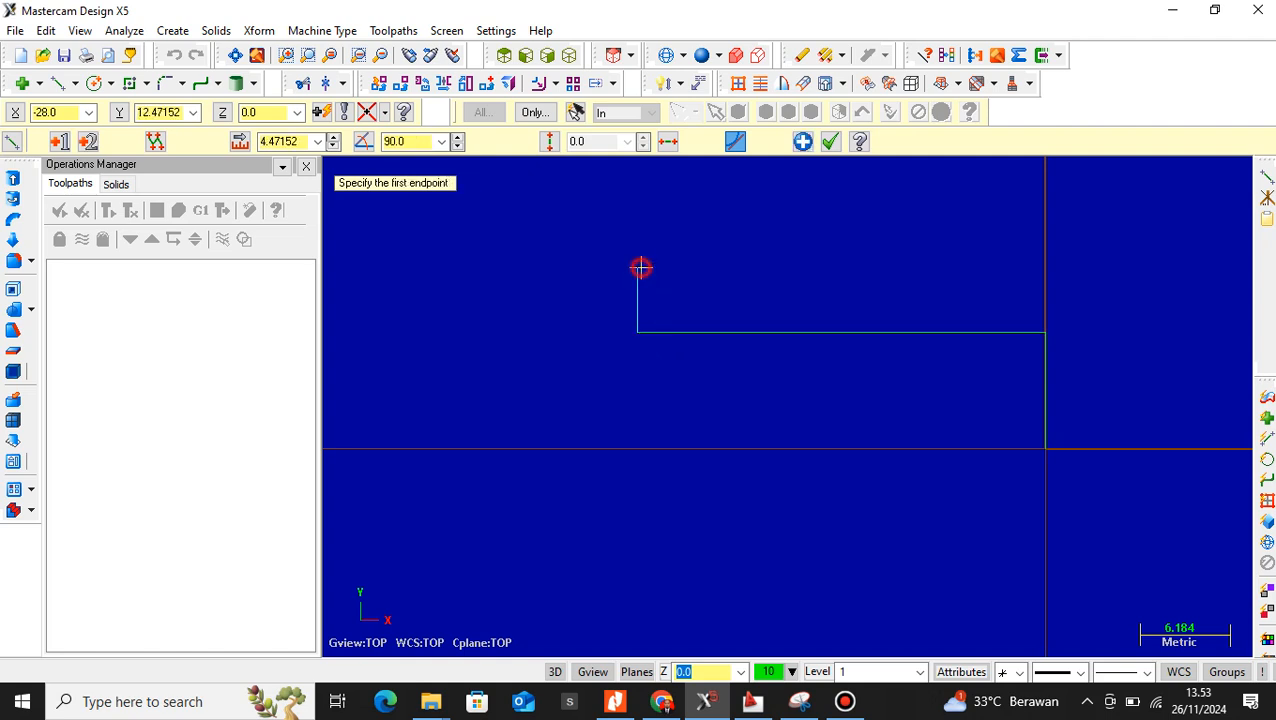
click(293, 143)
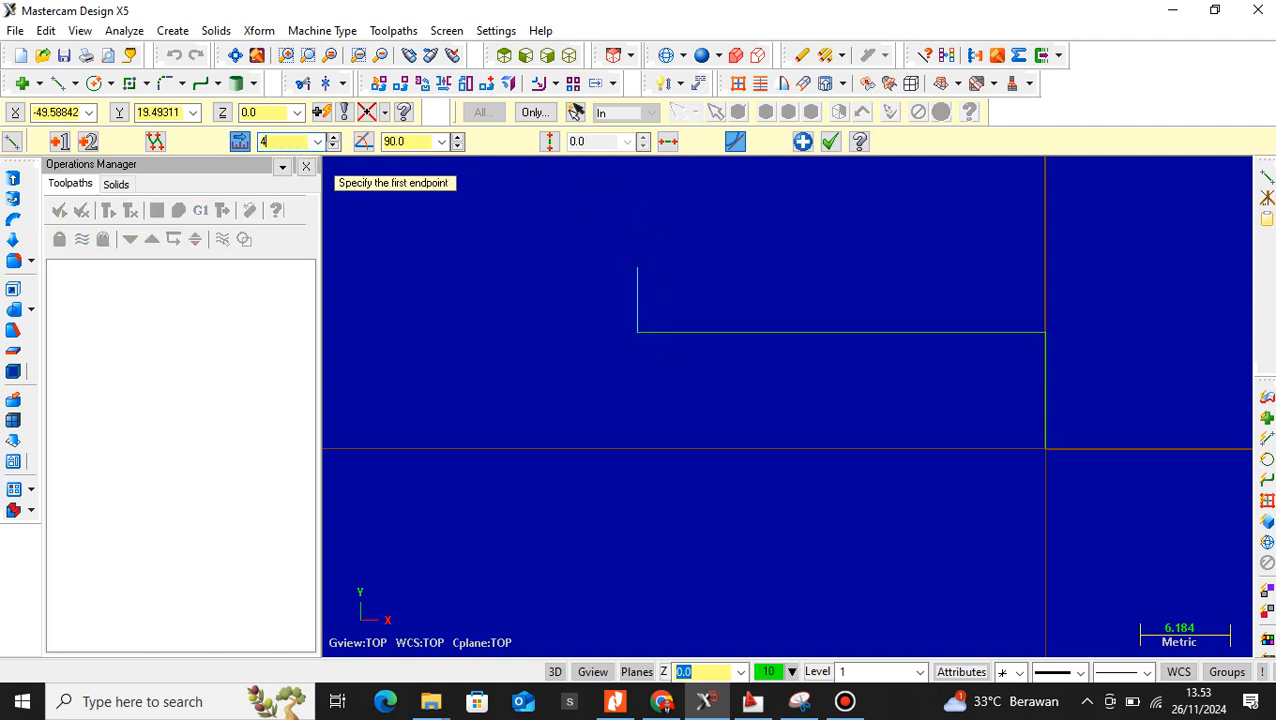
key(Return)
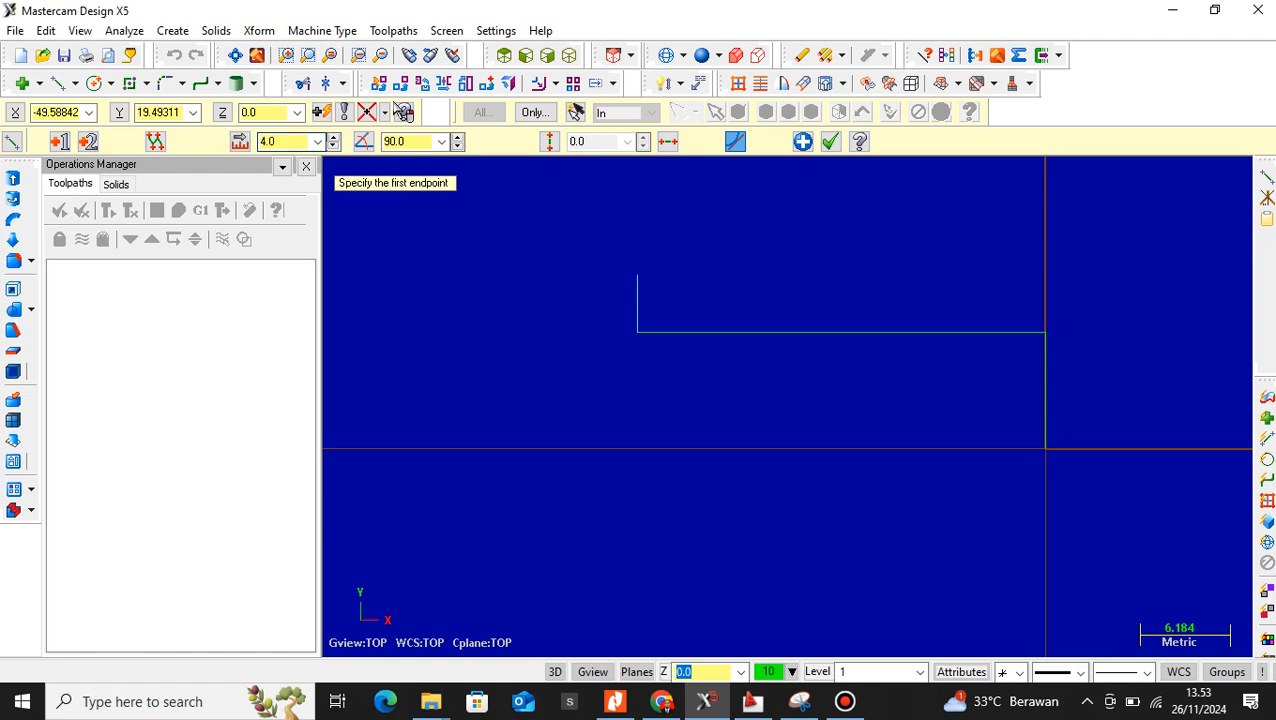
- Draw a 32 mm horizontal line at 180° from the top of the 4 mm step, checking the length in the AutoCAD drawing
click(637, 282)
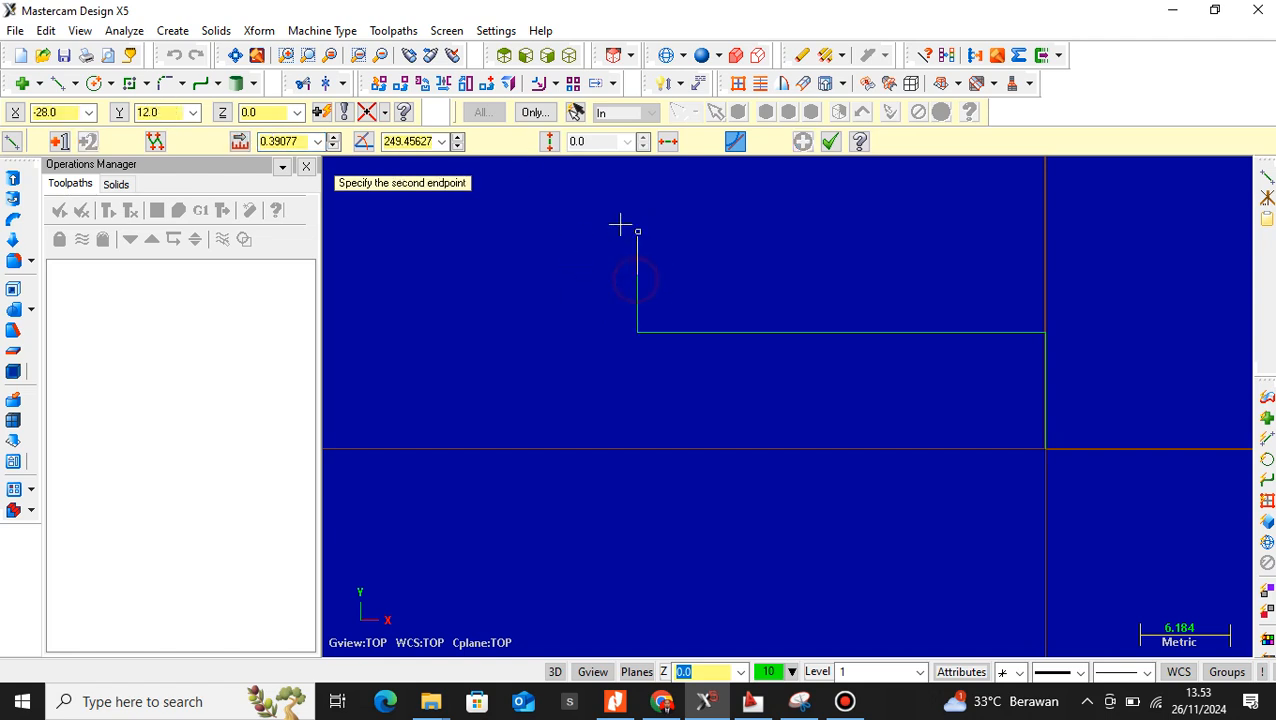
click(459, 274)
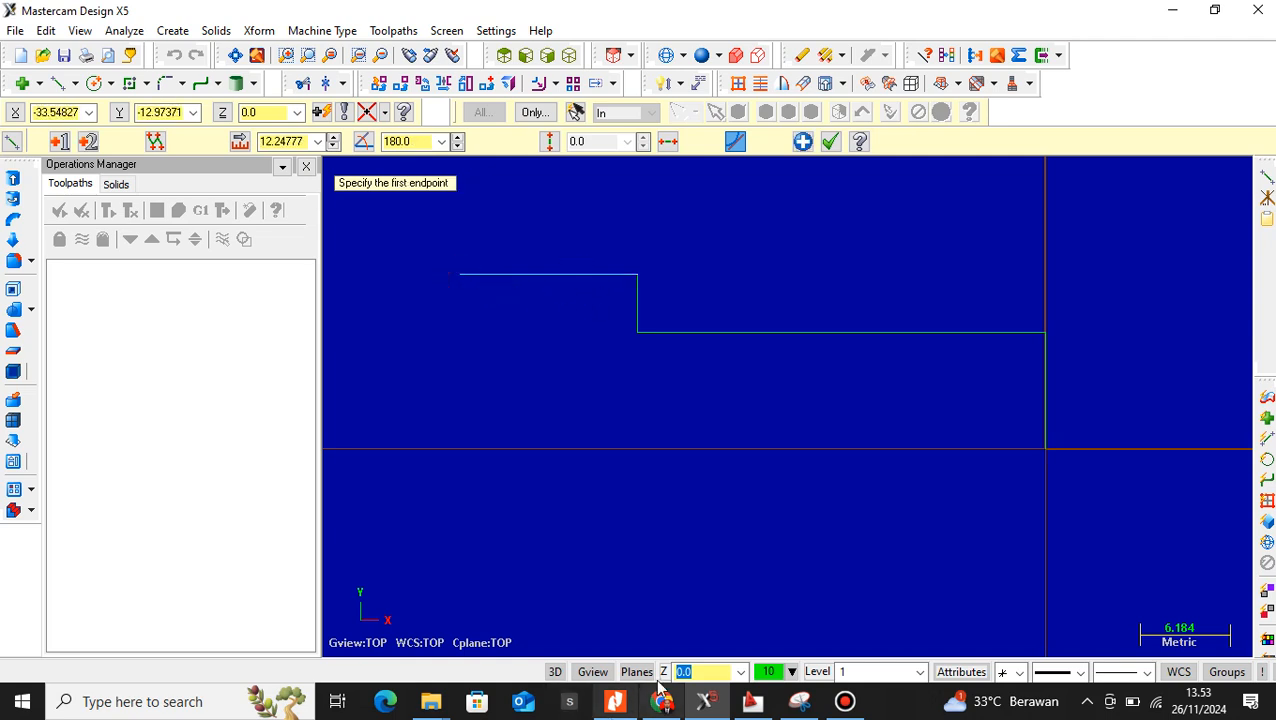
click(752, 703)
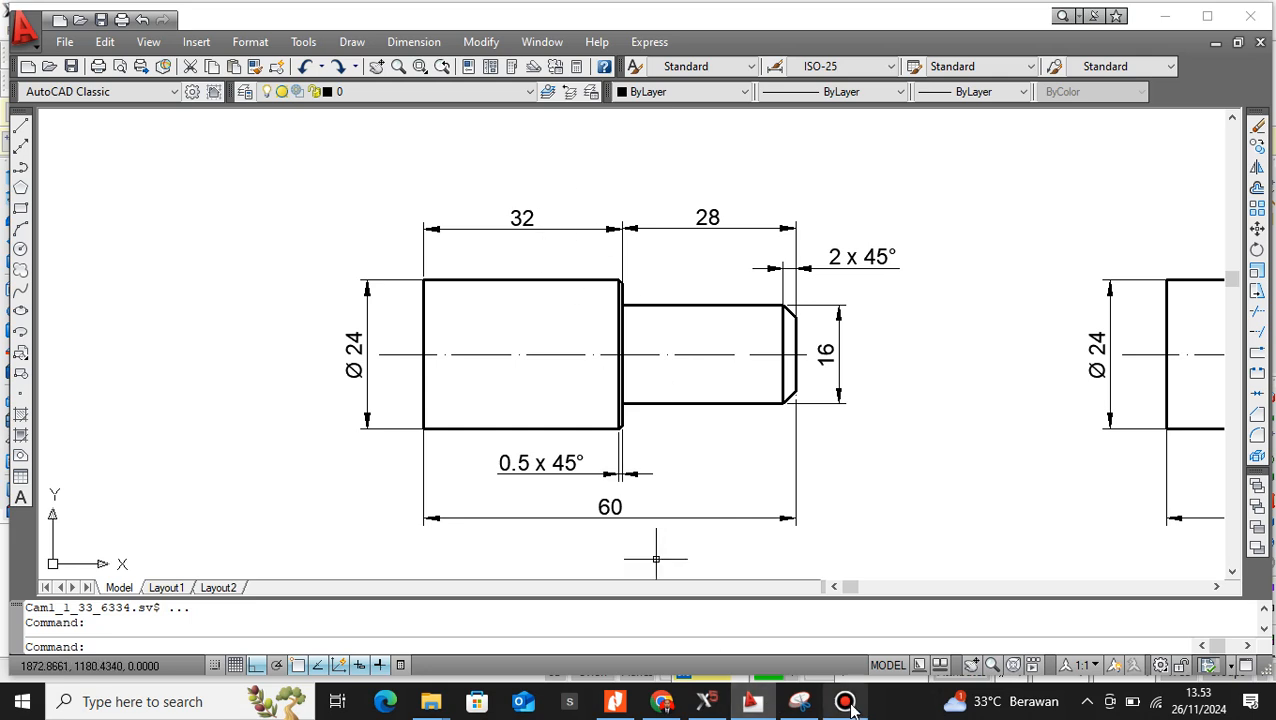
click(705, 701)
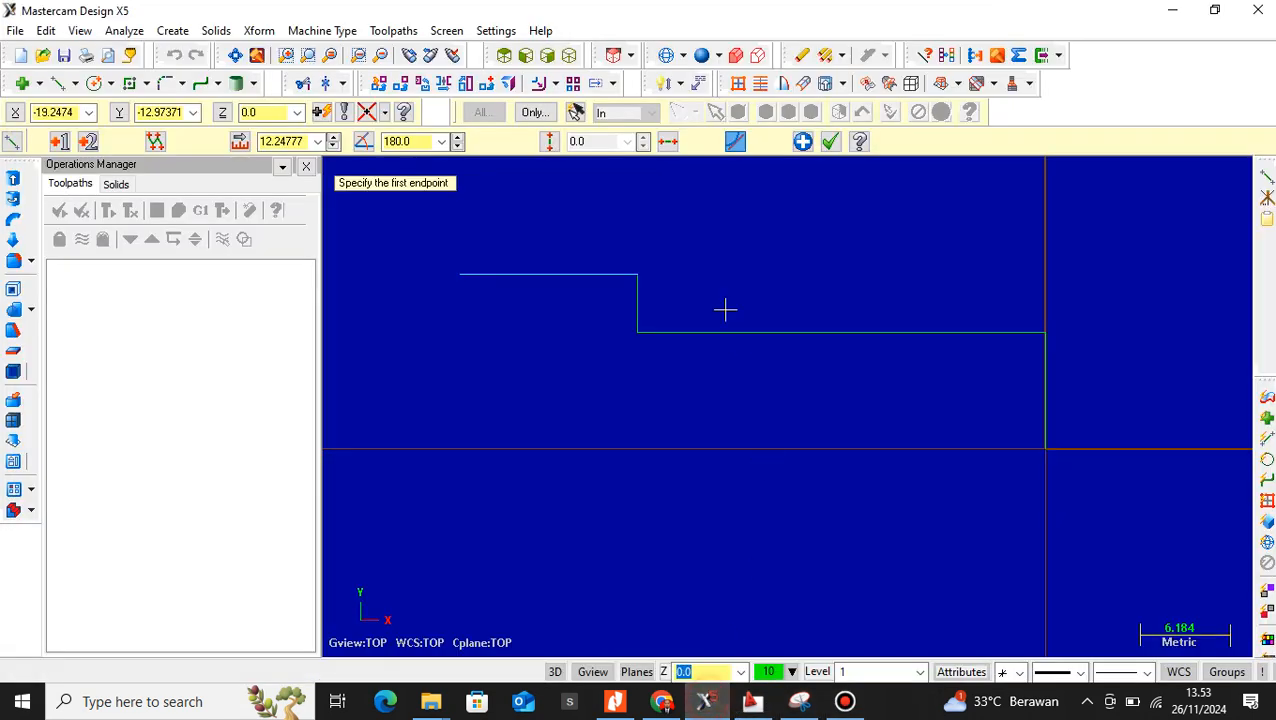
click(297, 138)
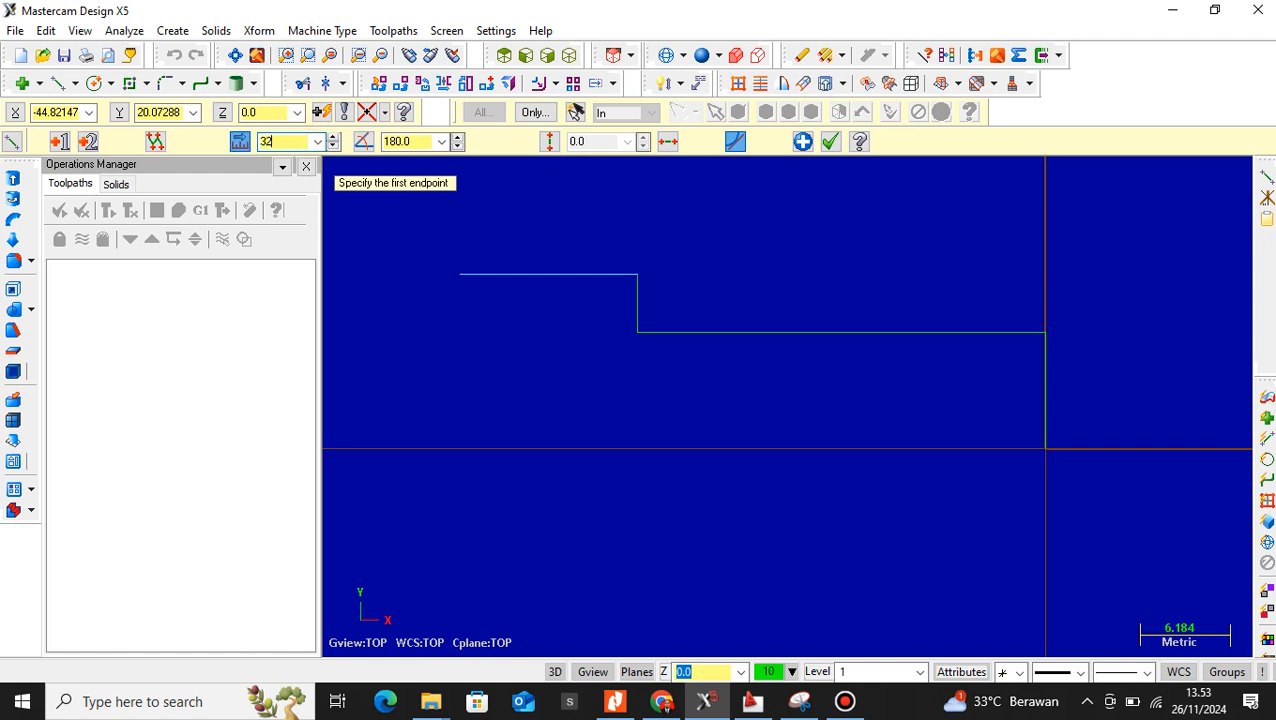
key(Return)
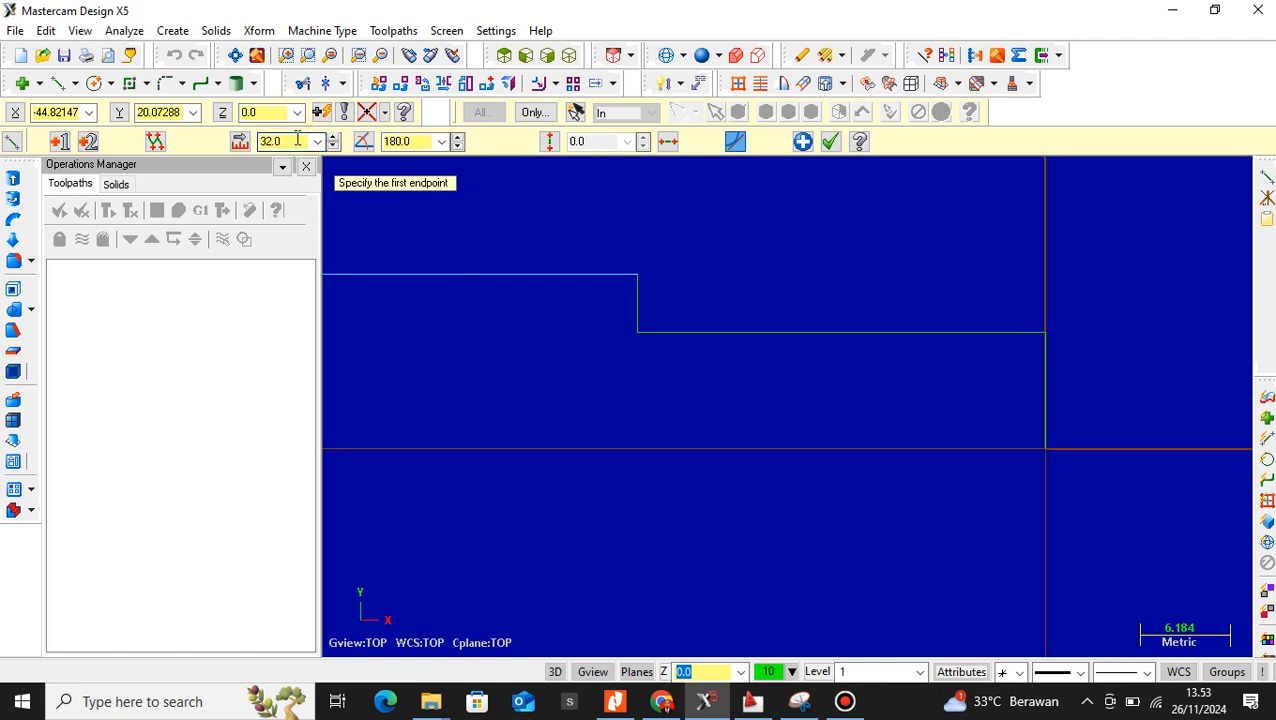
- Draw a short vertical line 0.7 mm long upward from the left end of the 32 mm line
scroll(600, 325, down, 4)
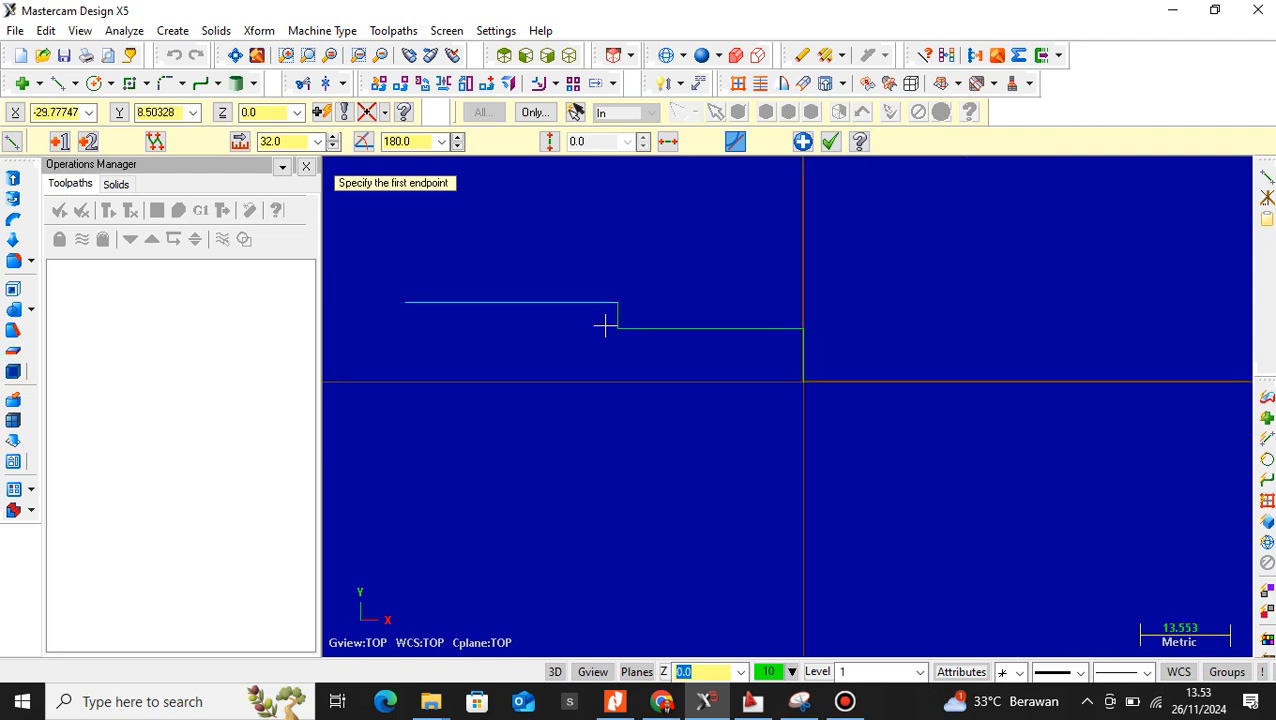
scroll(376, 297, up, 4)
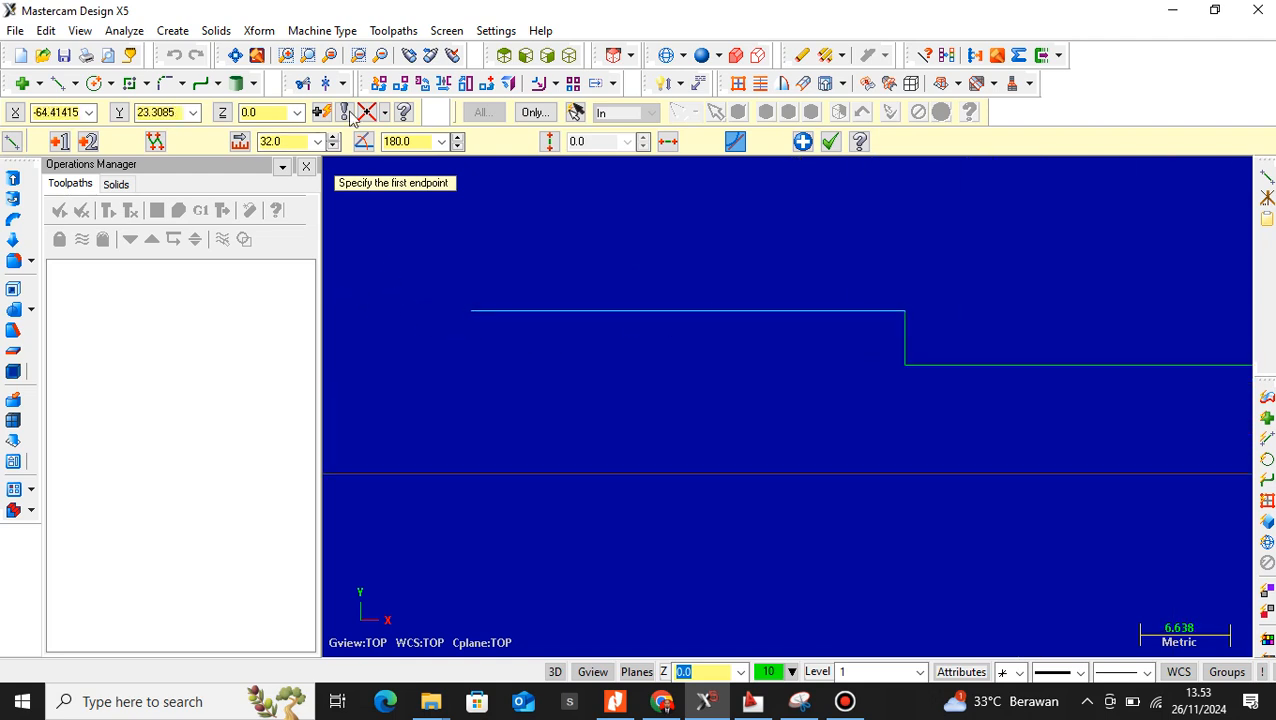
click(474, 314)
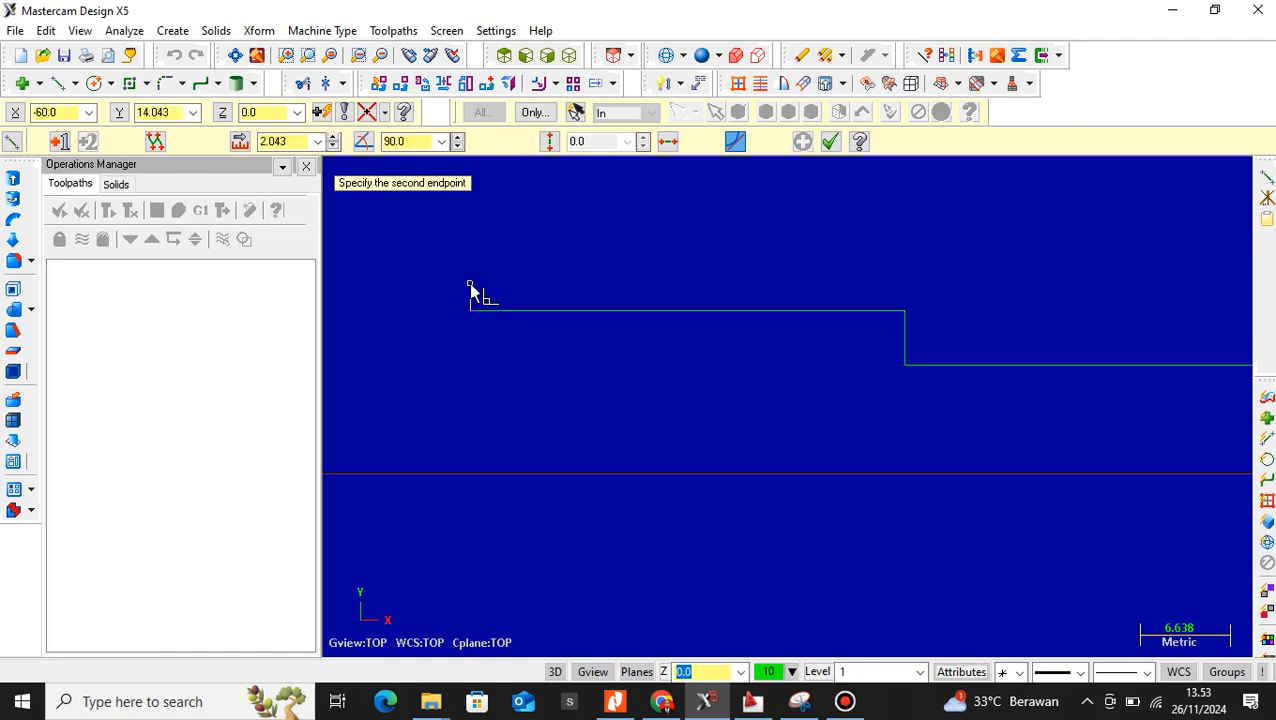
click(470, 288)
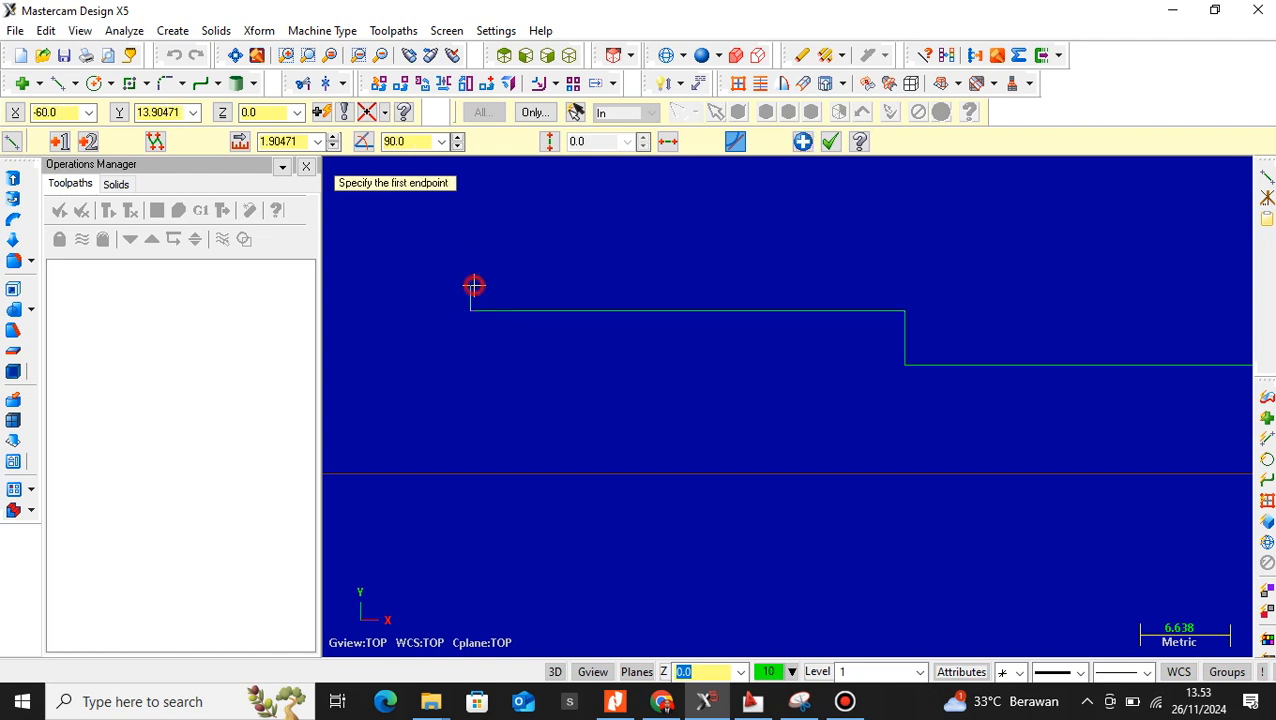
click(281, 141)
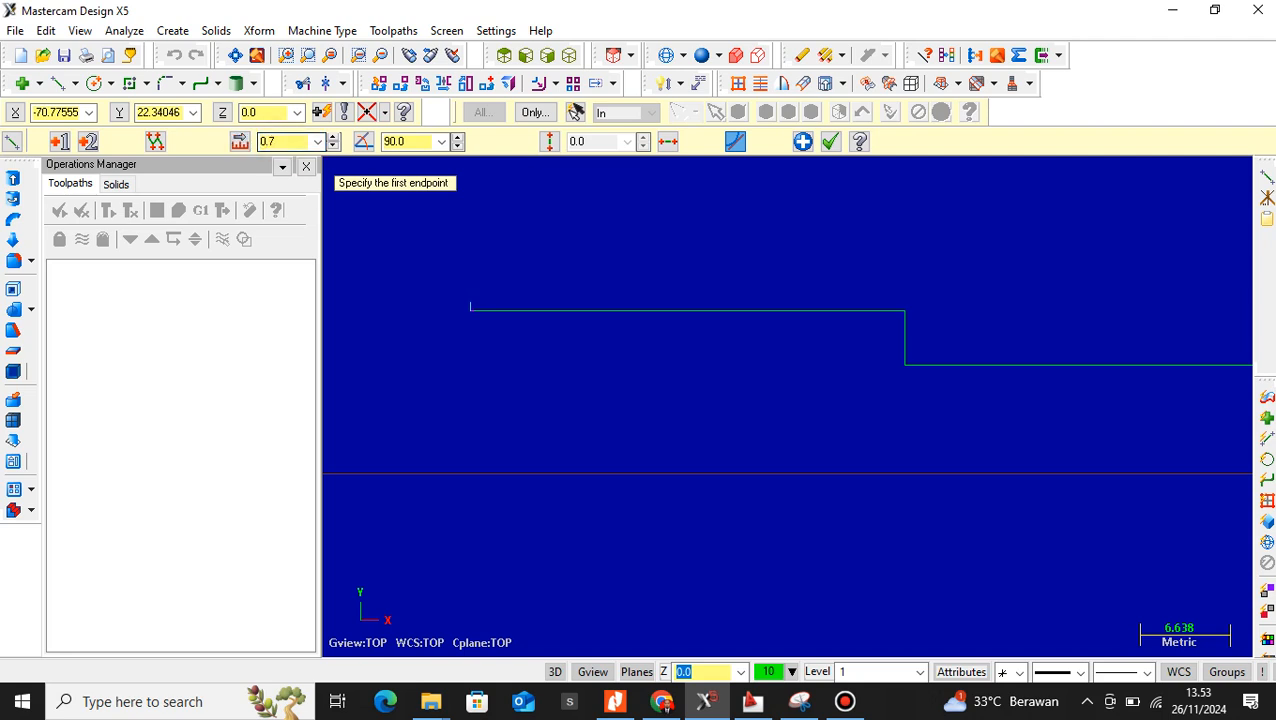
scroll(470, 293, up, 2)
scroll(502, 300, down, 1)
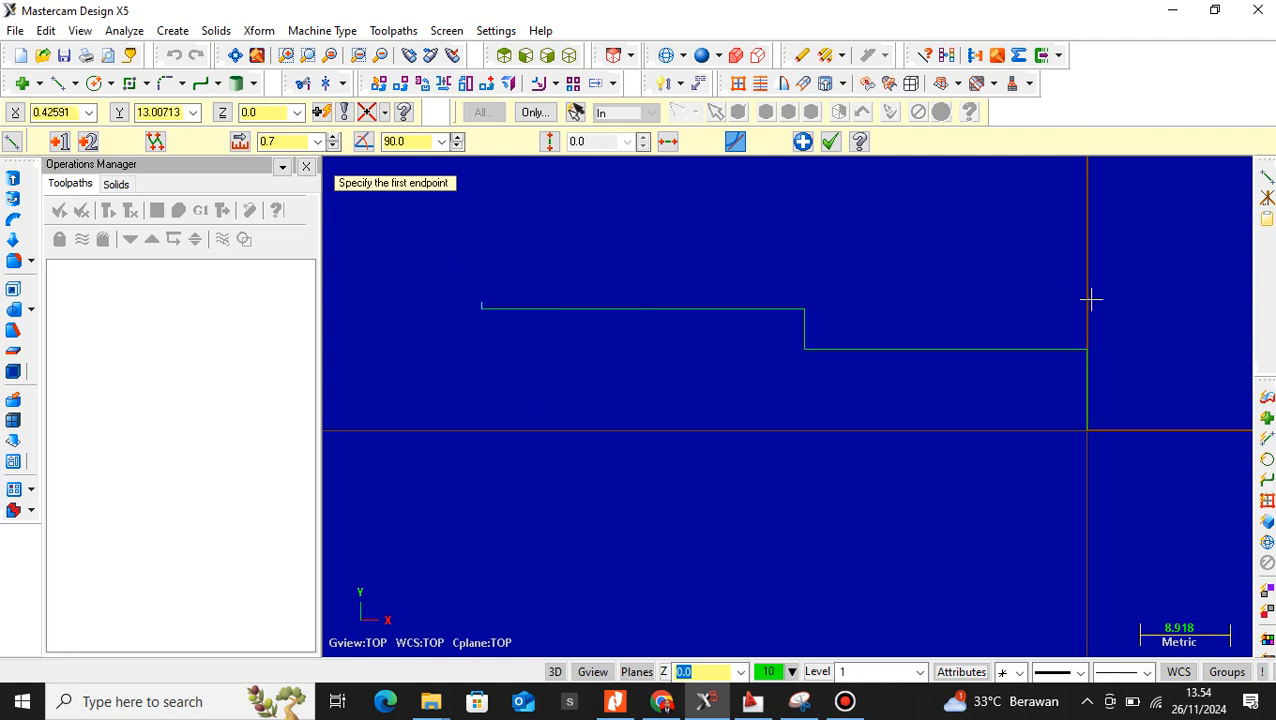
scroll(476, 300, up, 2)
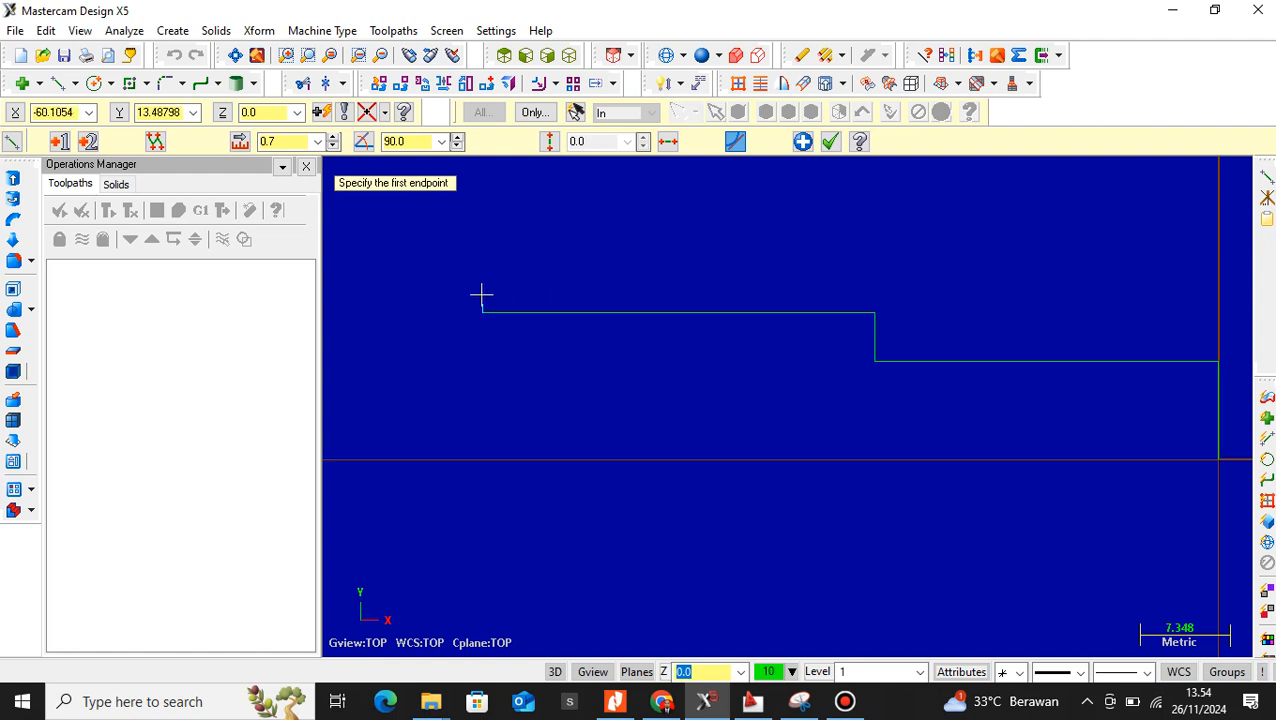
- Chamfer the corner between the 28 mm horizontal line and the 8 mm end line with a 2 mm distance
scroll(595, 333, down, 2)
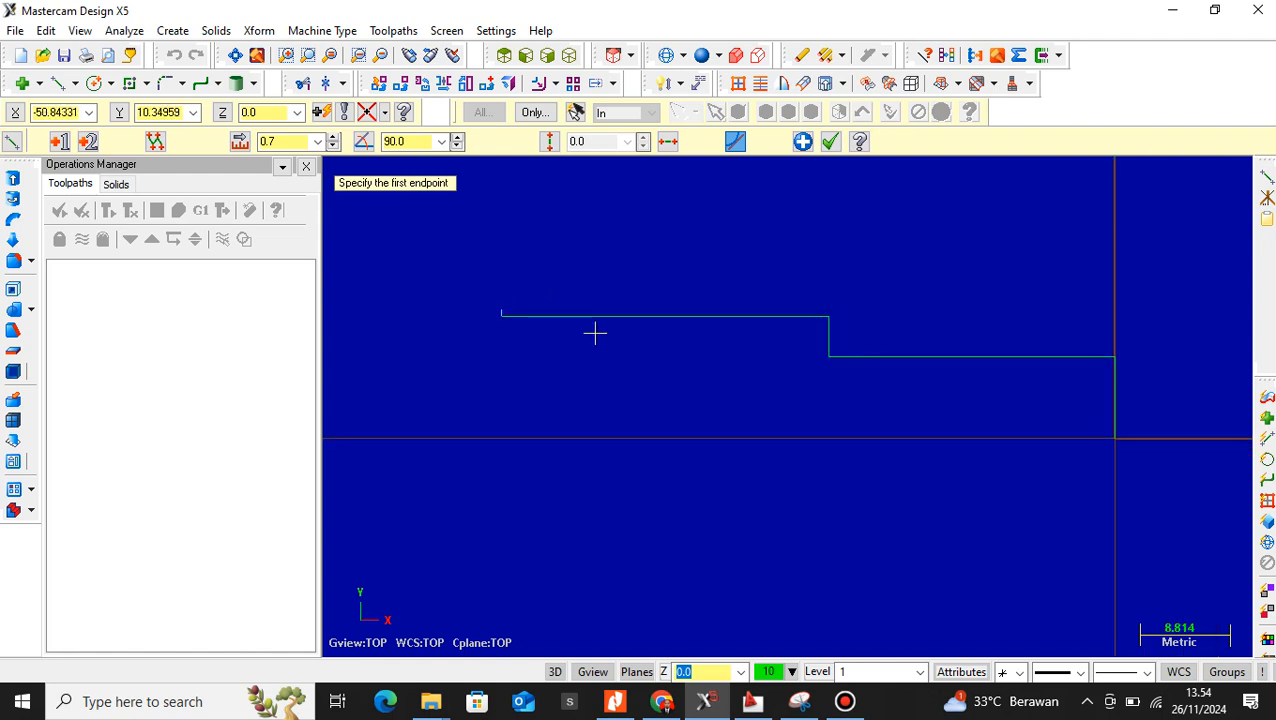
scroll(888, 373, down, 1)
scroll(890, 373, down, 1)
scroll(1179, 395, up, 3)
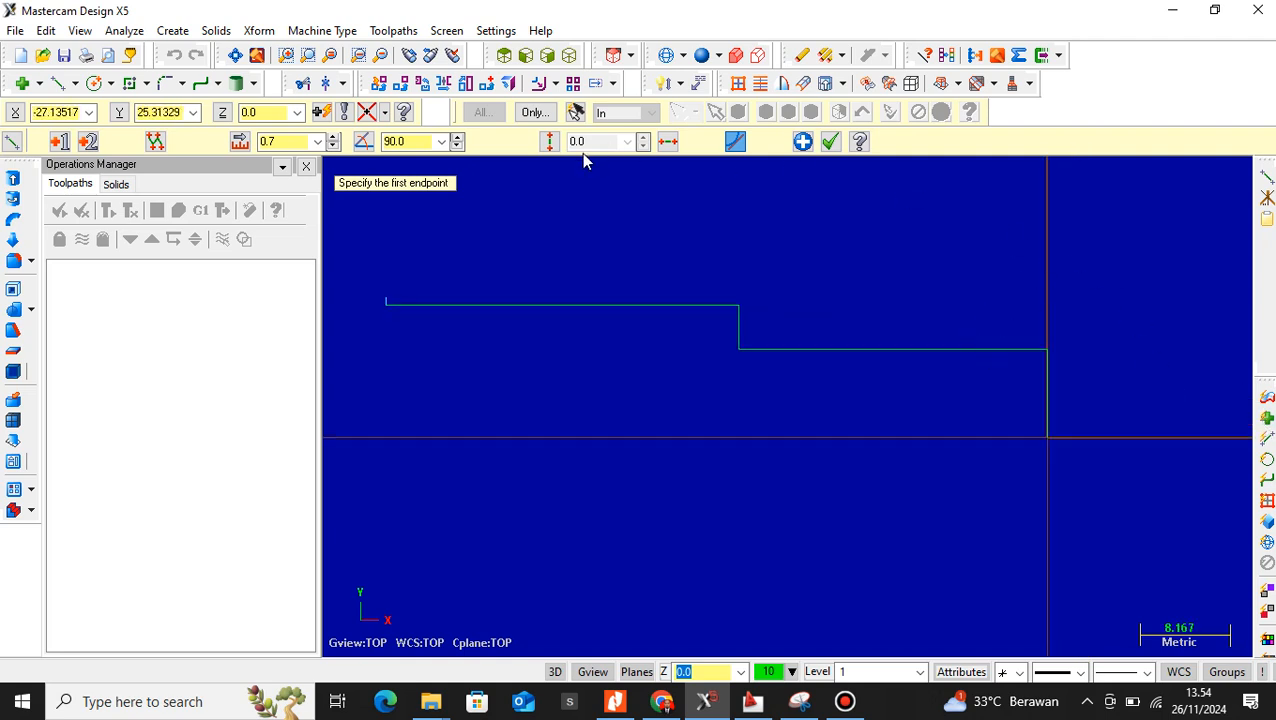
click(172, 30)
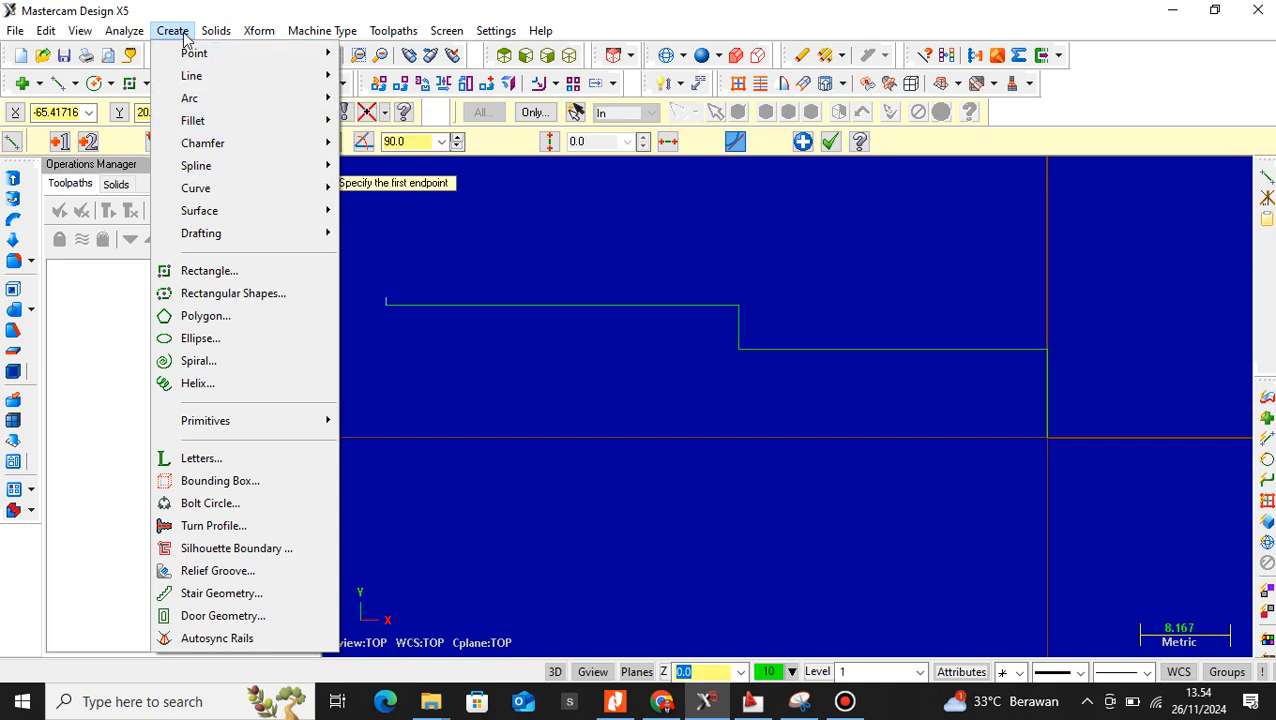
mouse_move(199, 143)
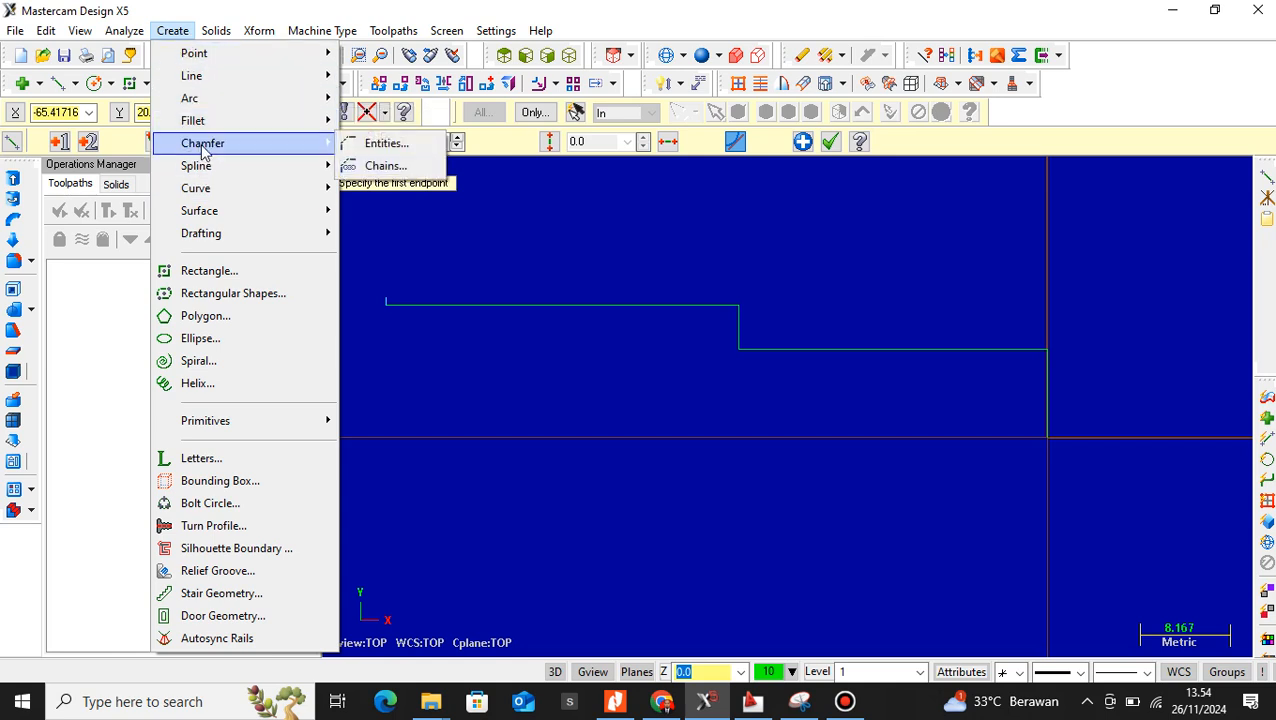
click(378, 147)
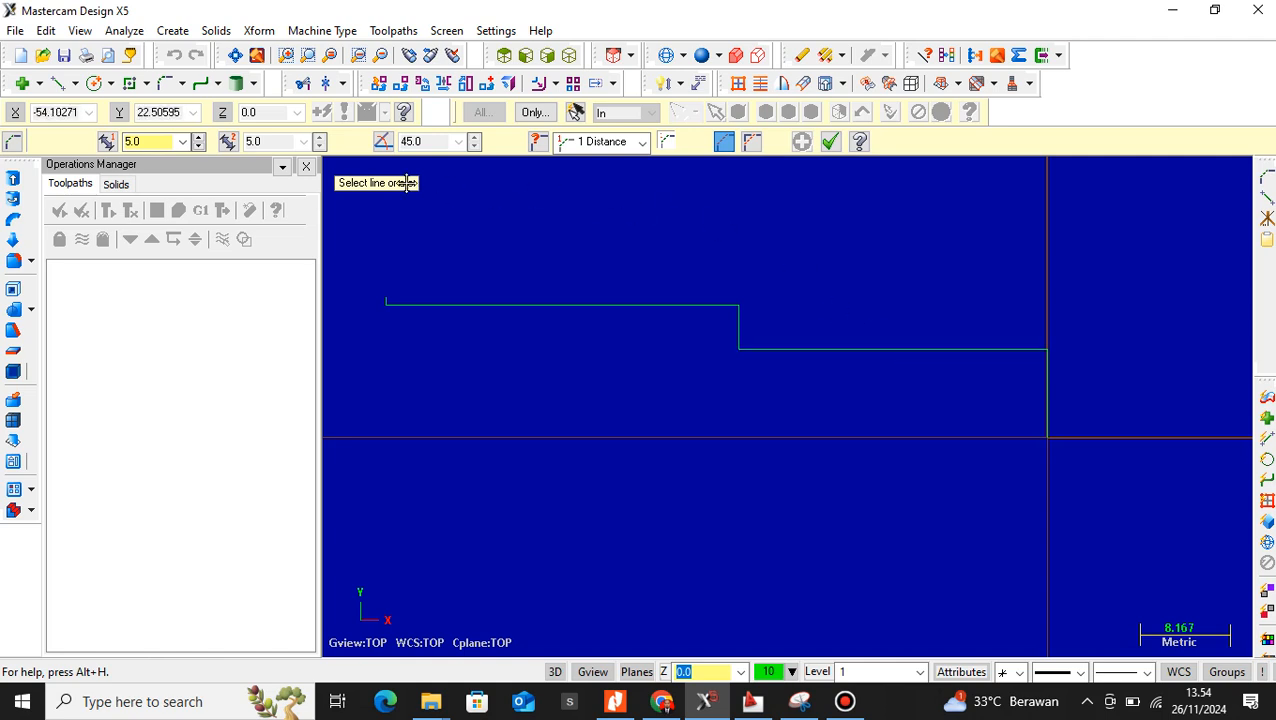
double_click(157, 141)
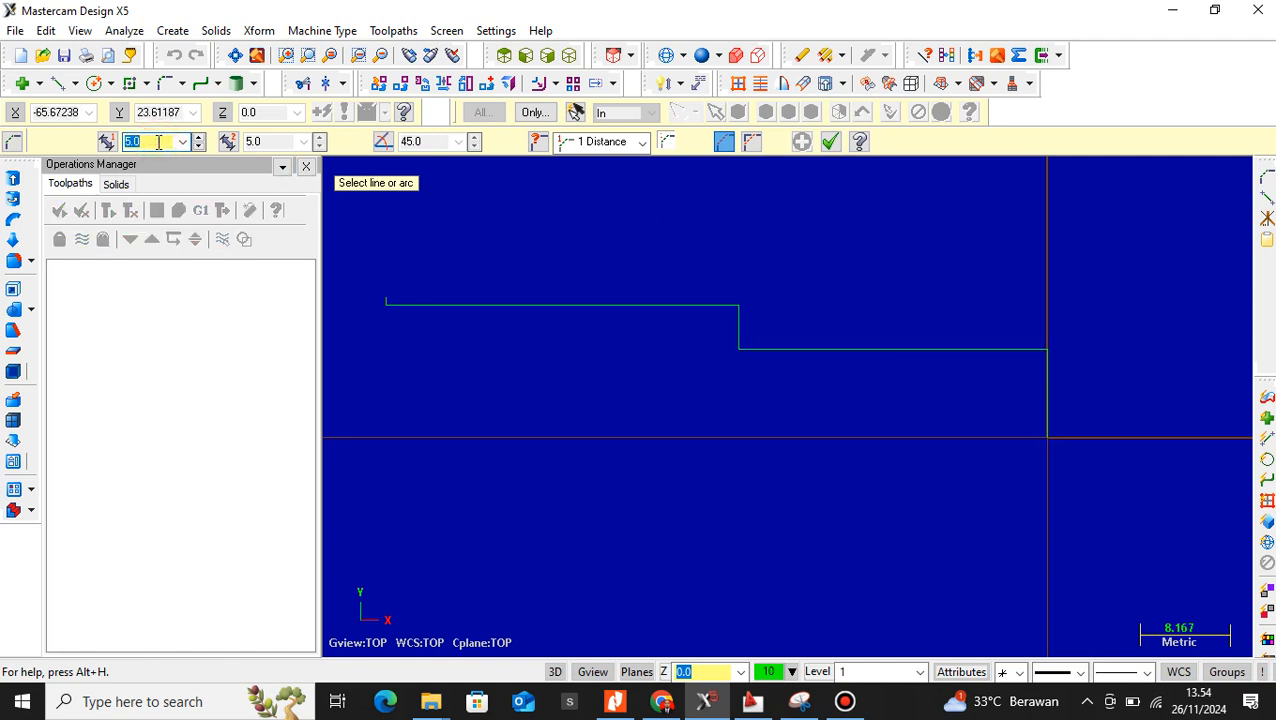
text(2)
click(1036, 358)
click(1000, 350)
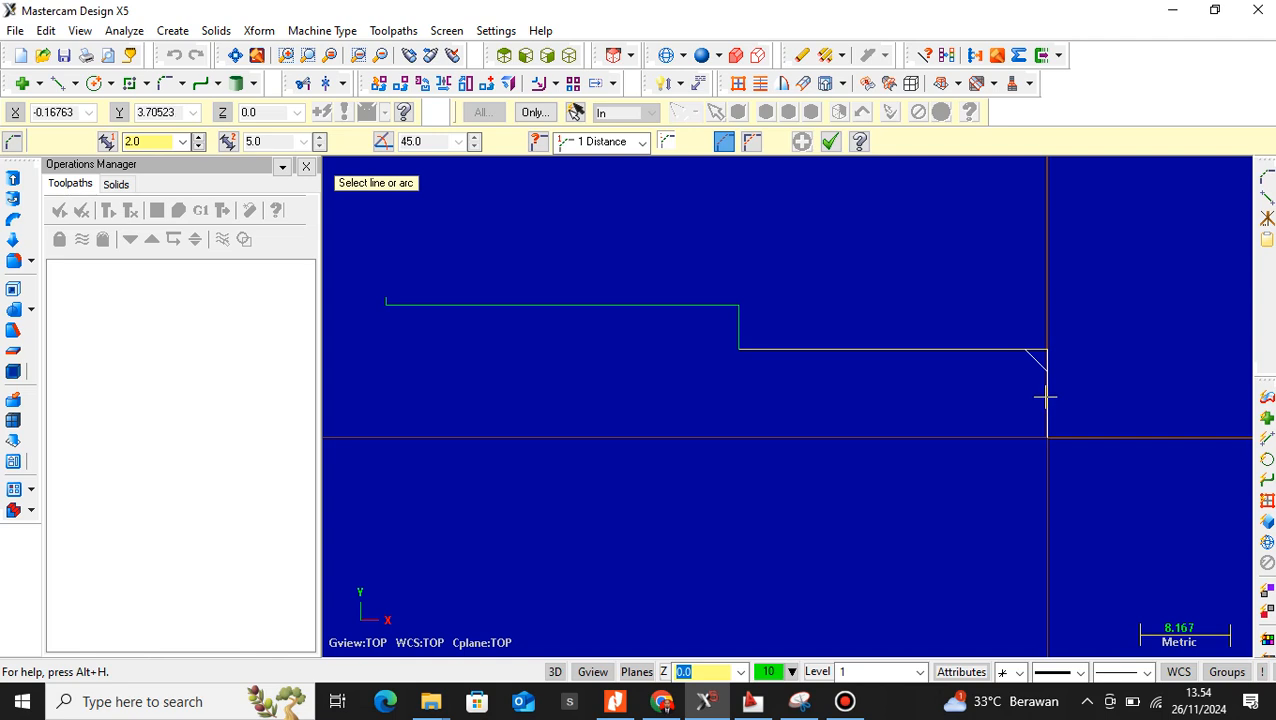
click(1044, 397)
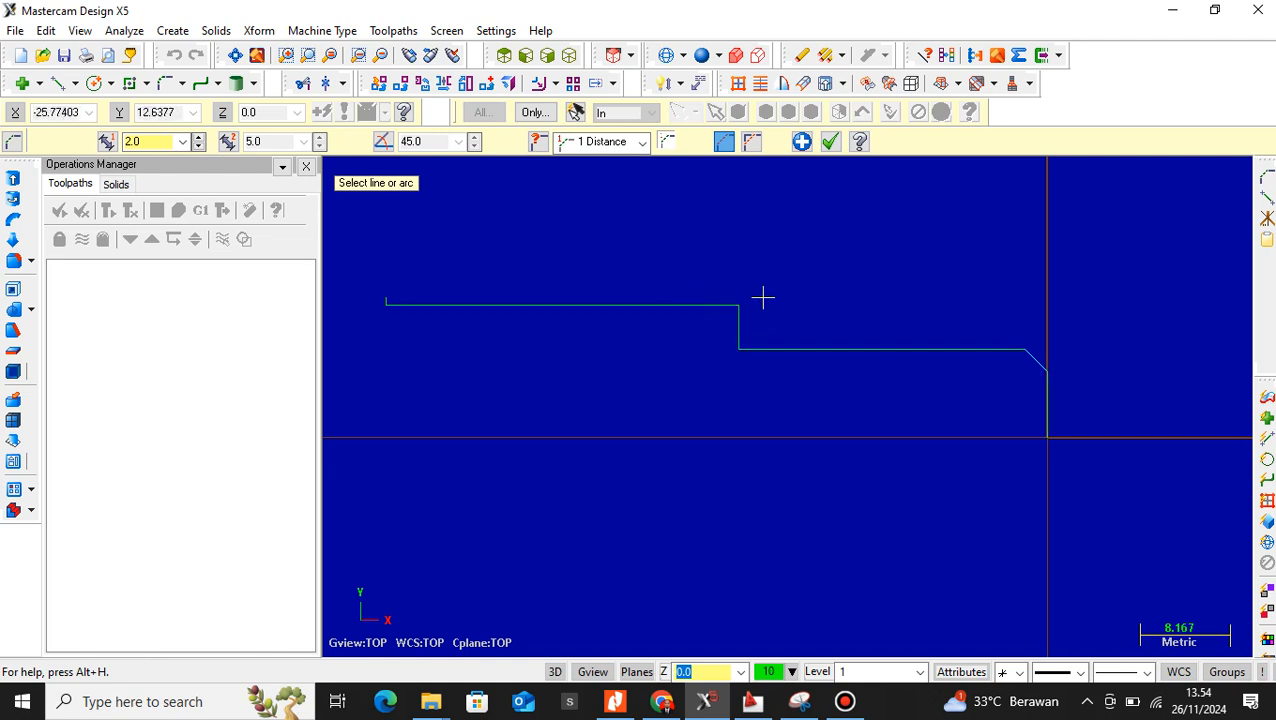
- Chamfer the outer corner of the middle step, between the 32 mm and 4 mm lines, with a 1 mm distance
double_click(131, 140)
text(1)
key(Return)
click(694, 303)
click(737, 322)
scroll(860, 358, down, 2)
scroll(862, 357, up, 2)
scroll(862, 357, down, 1)
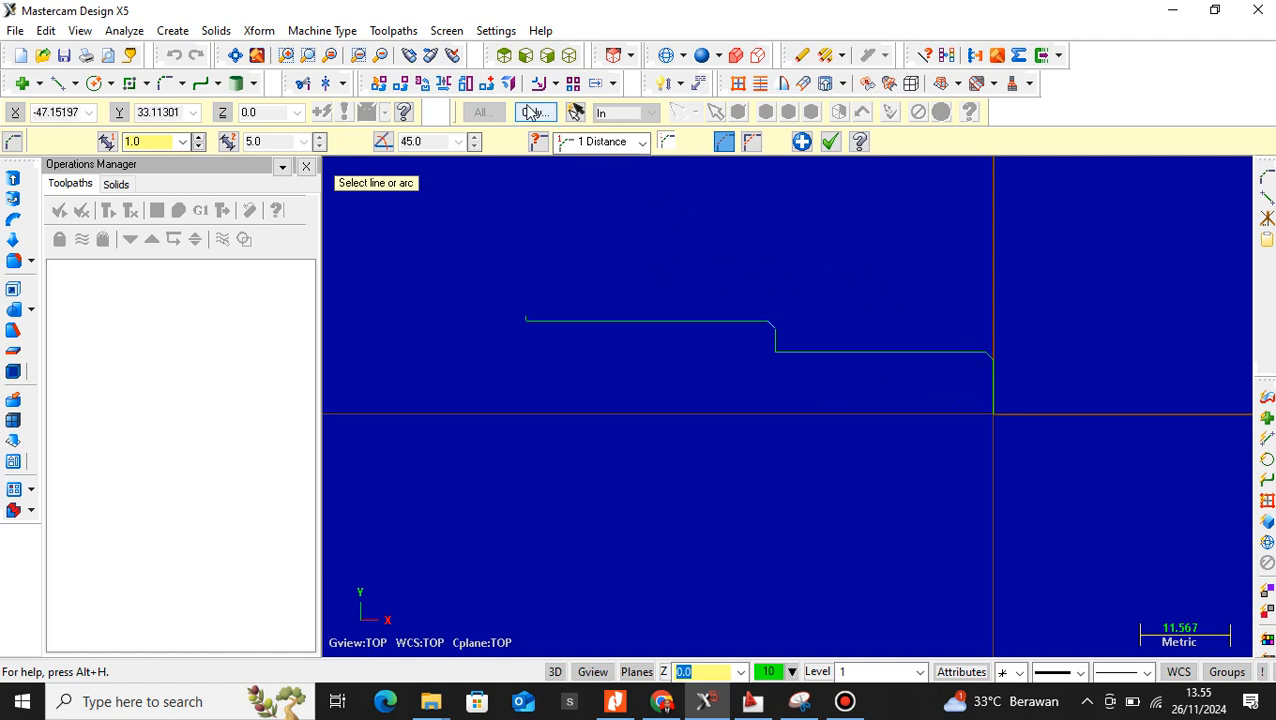
- Assign the default lathe as the machine type and expand the new machine group's properties
click(303, 31)
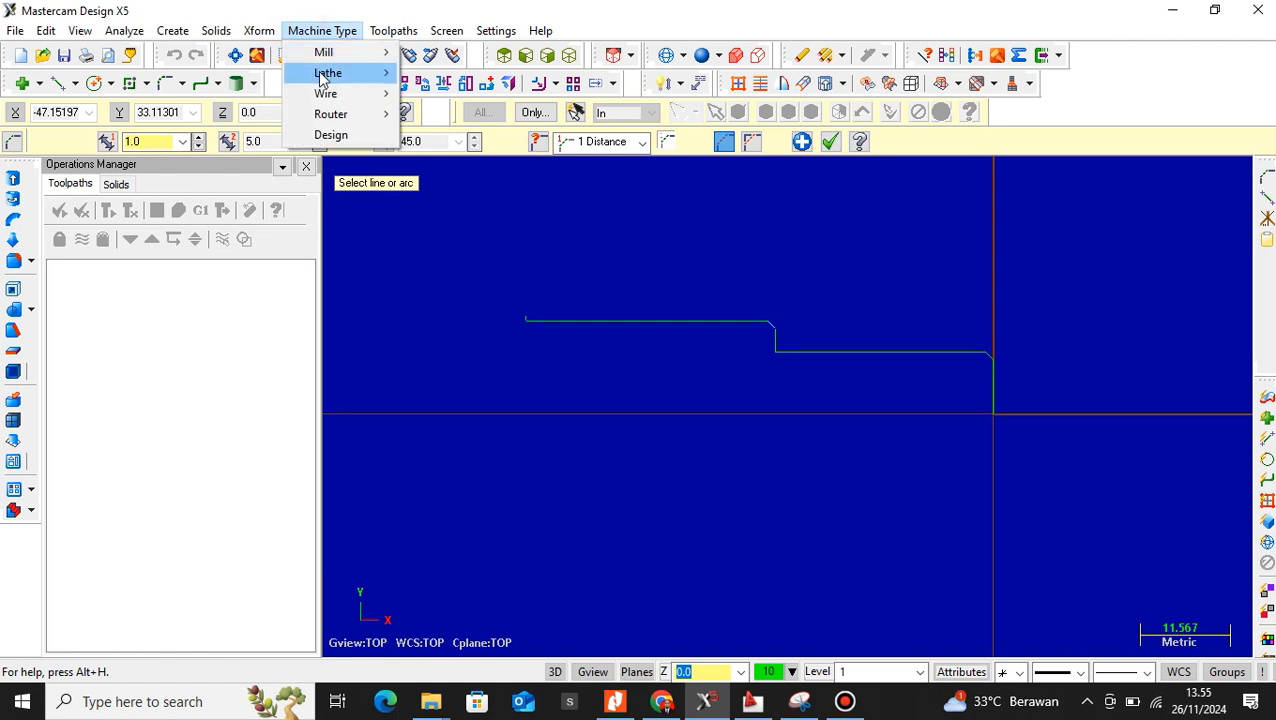
mouse_move(326, 78)
click(440, 74)
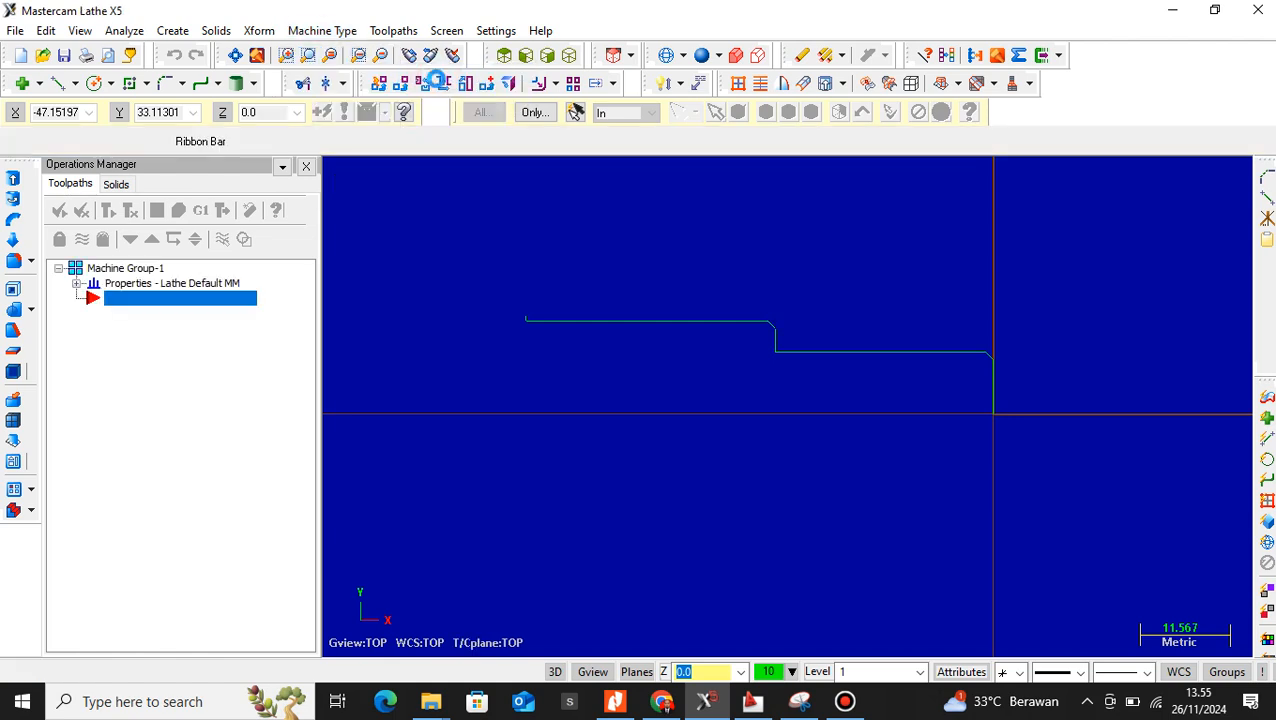
click(77, 284)
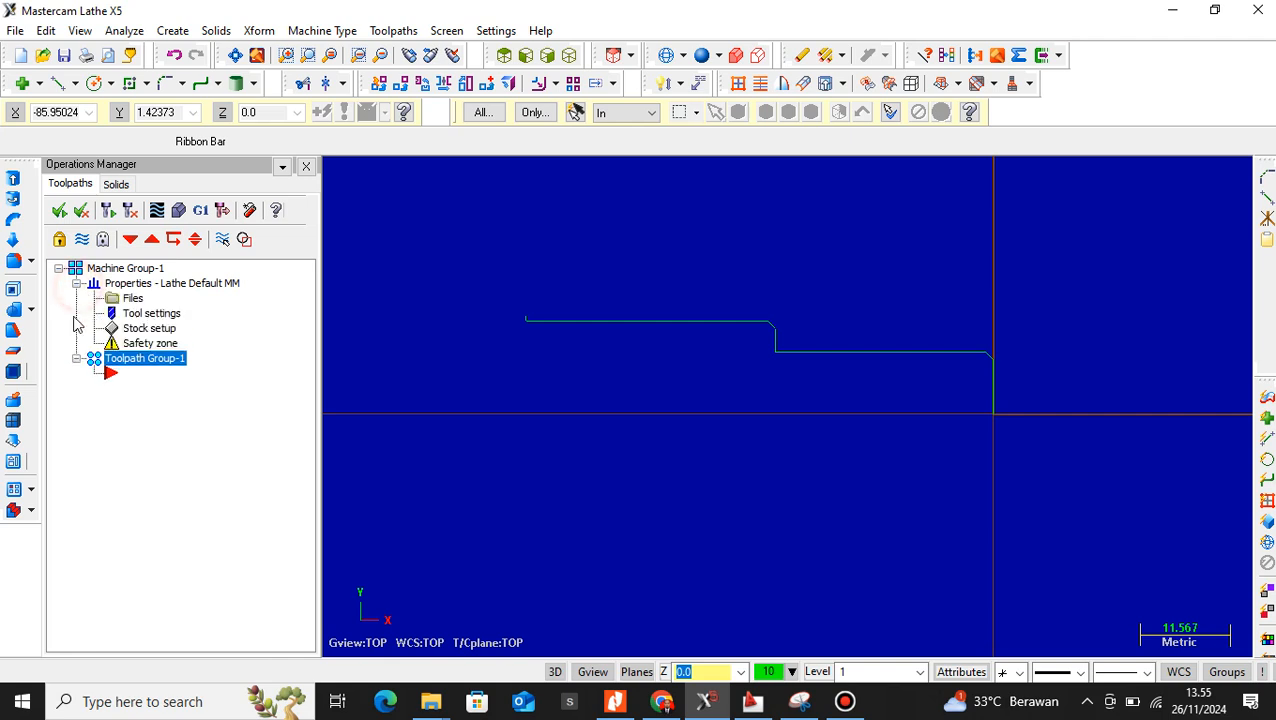
- Open the stock setup and set the left spindle's cylindrical stock to an outer diameter of 25.5 mm
double_click(140, 336)
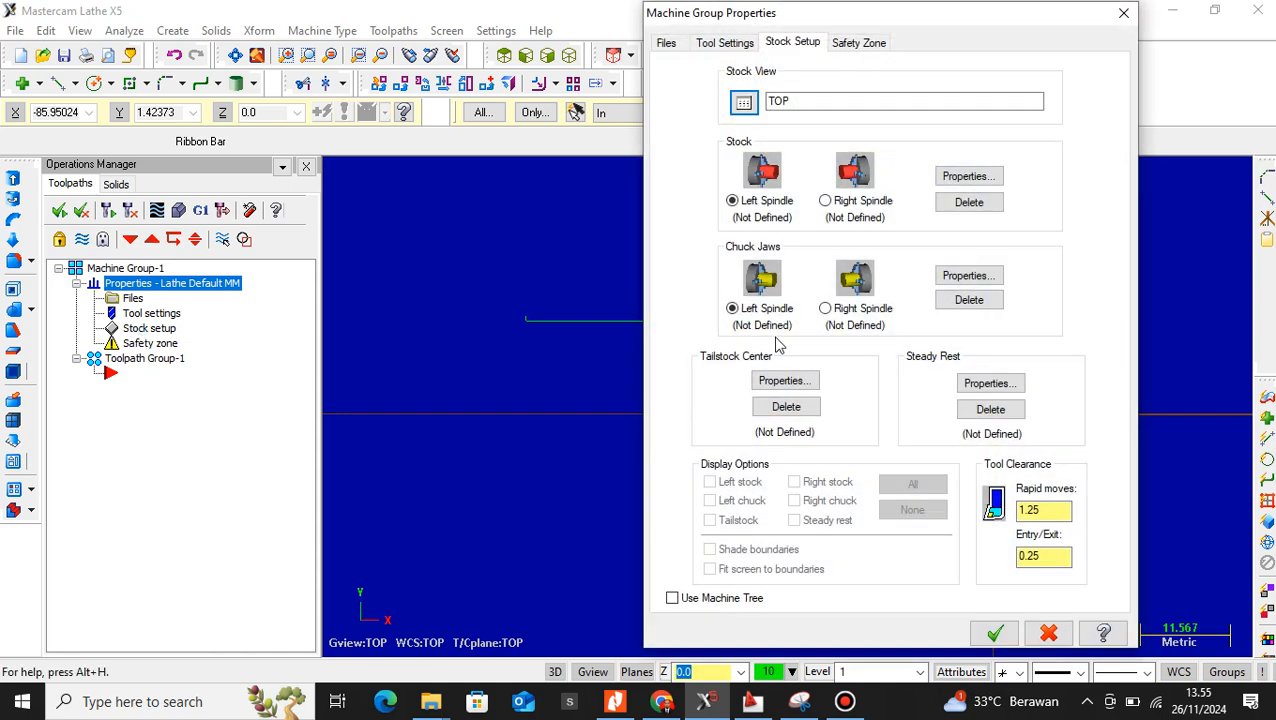
click(983, 177)
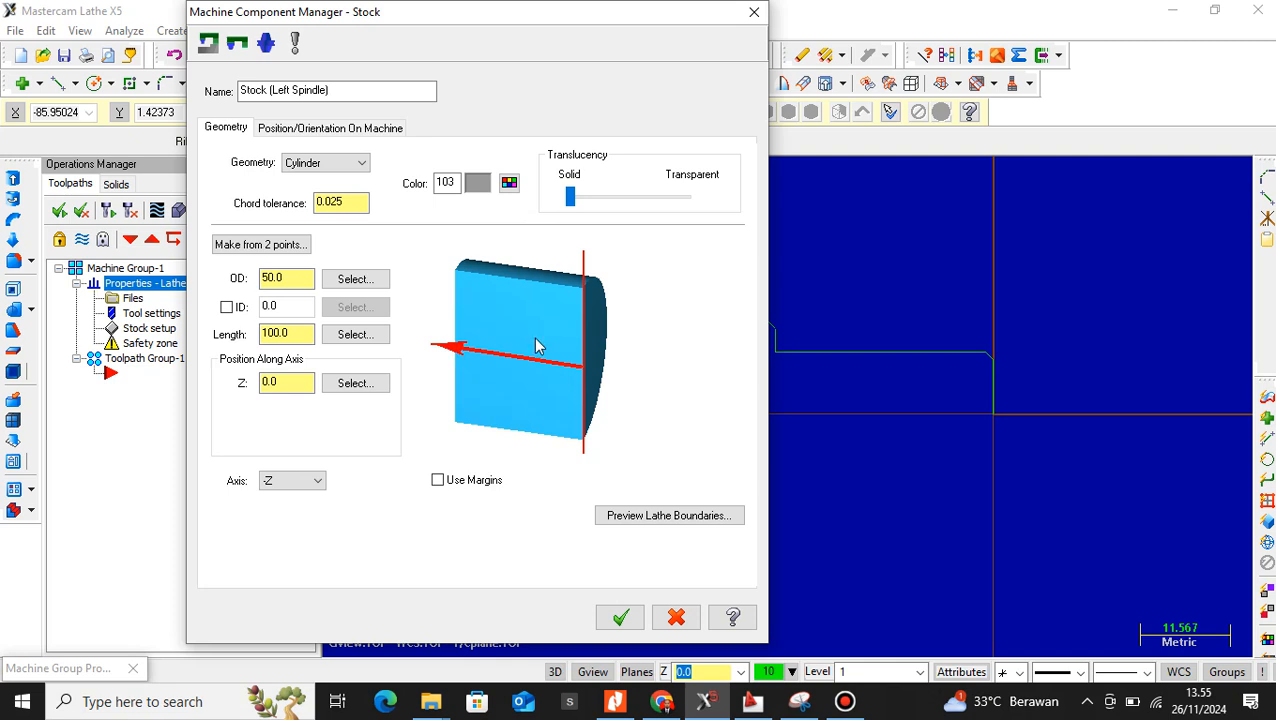
click(299, 277)
drag(299, 277, 244, 277)
text(2)
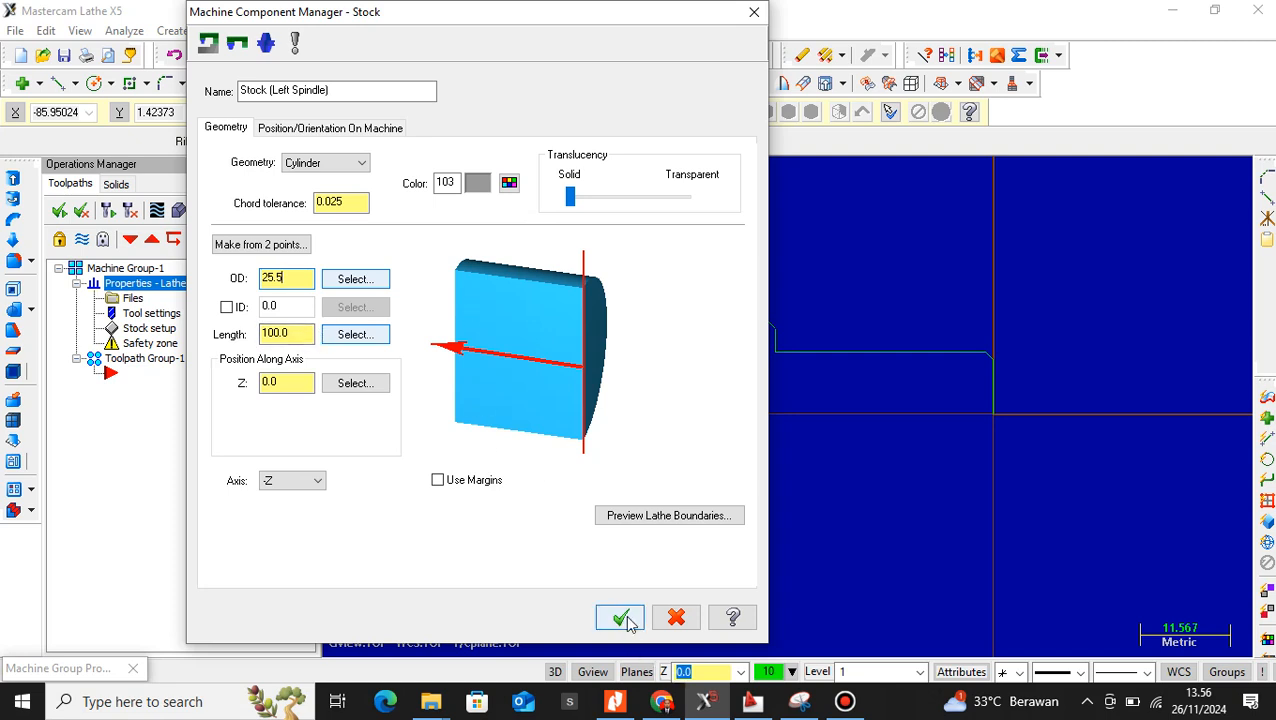
- Position the left spindle stock at Z 2 along the axis and check its boundary against the shaft profile
click(285, 384)
double_click(266, 384)
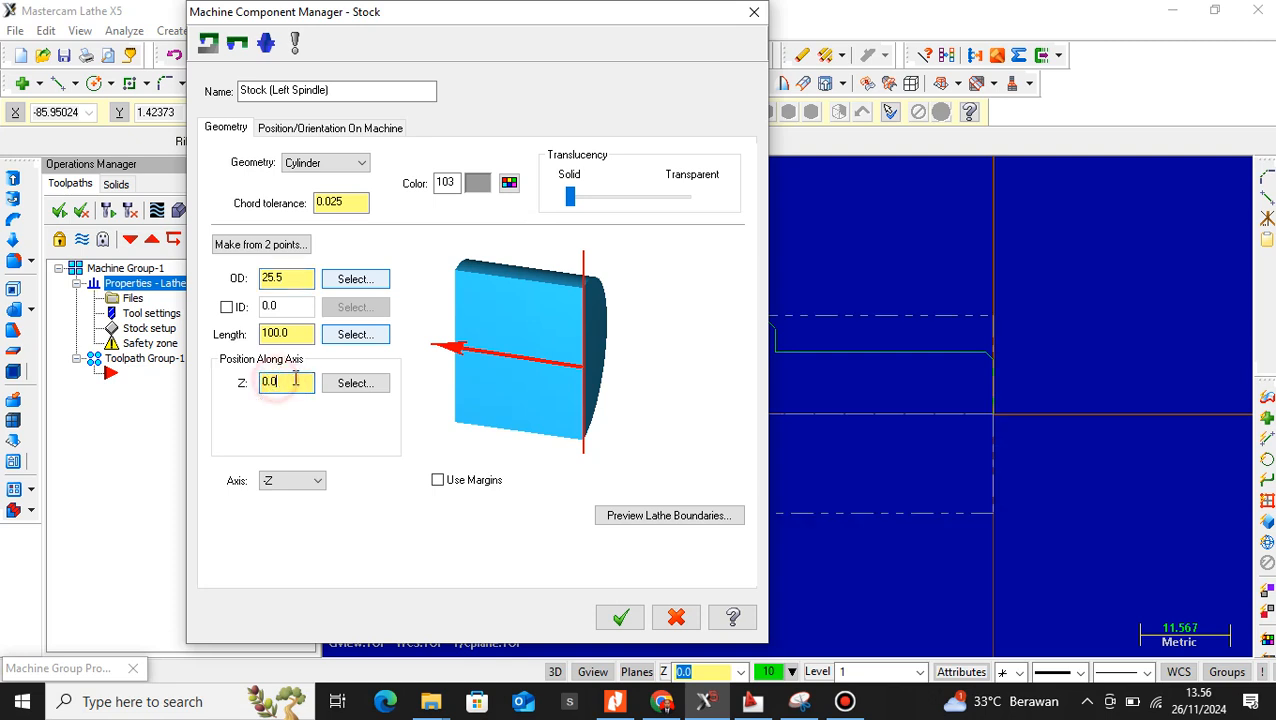
text(2)
click(620, 619)
drag(957, 24, 496, 92)
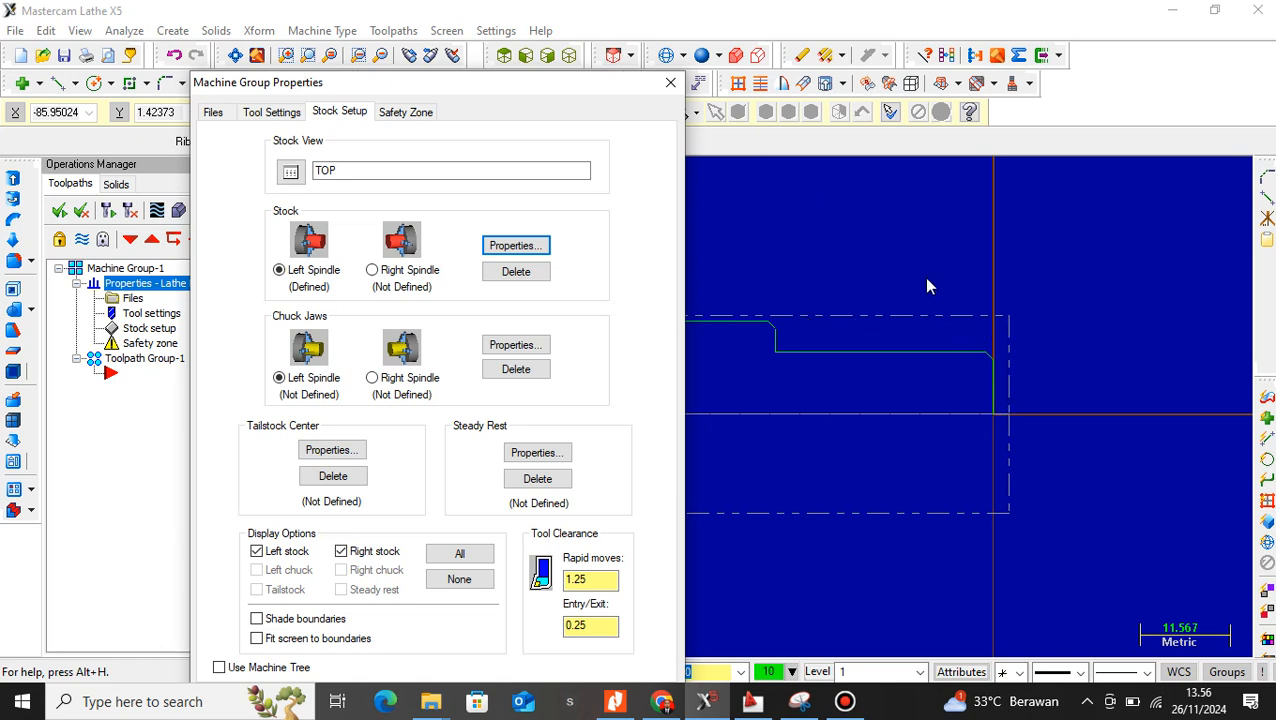
drag(556, 92, 896, 36)
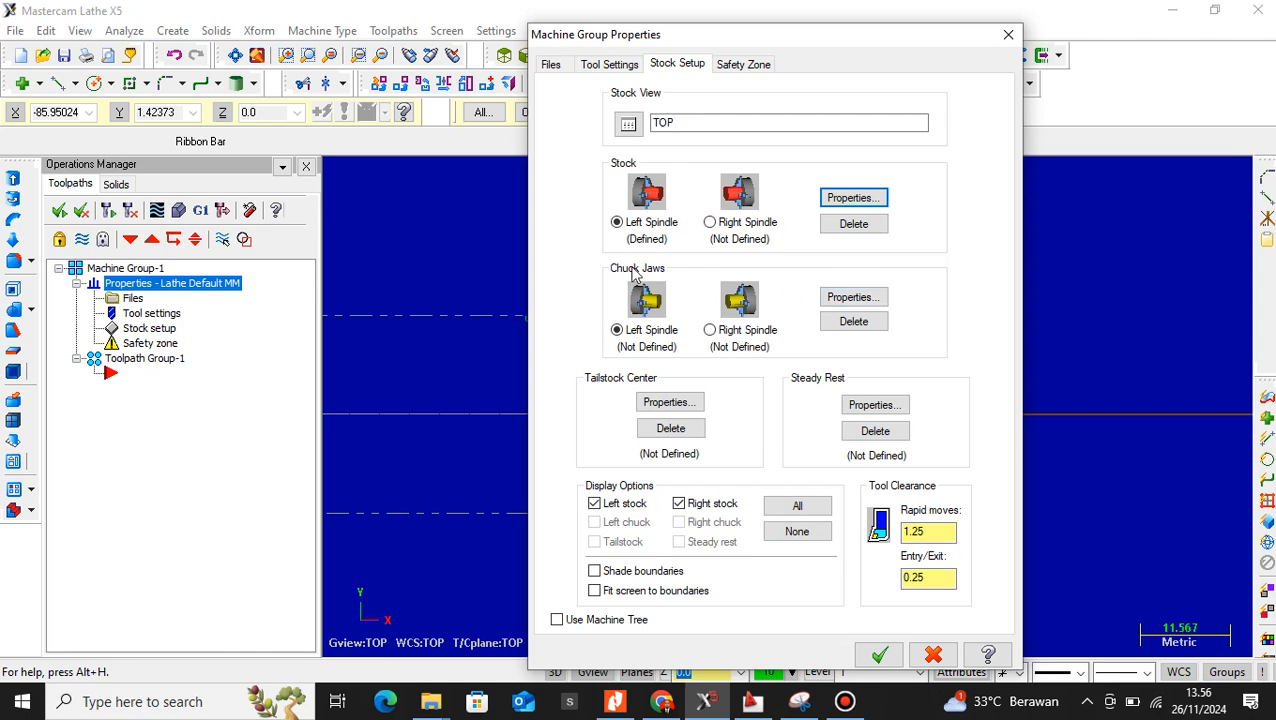
- Define the left spindle chuck jaws with the OD #1 clamping method at Z -70 and accept the machine group properties
click(853, 297)
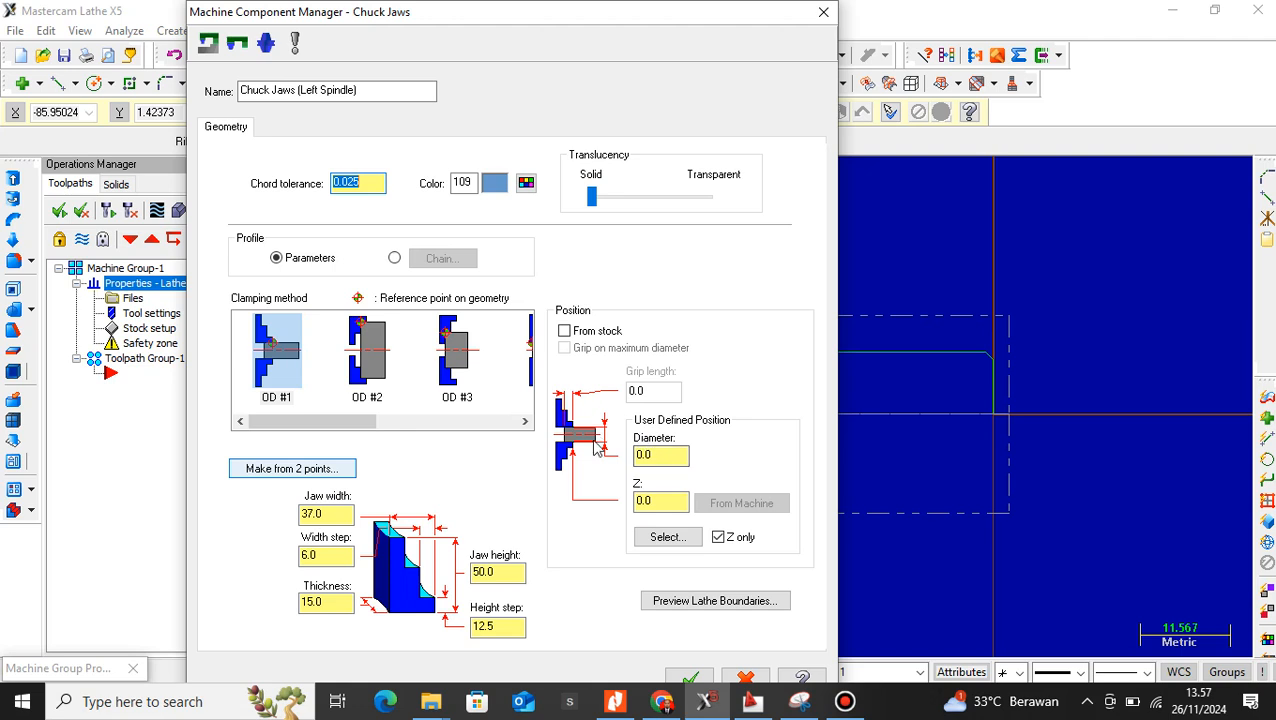
click(661, 504)
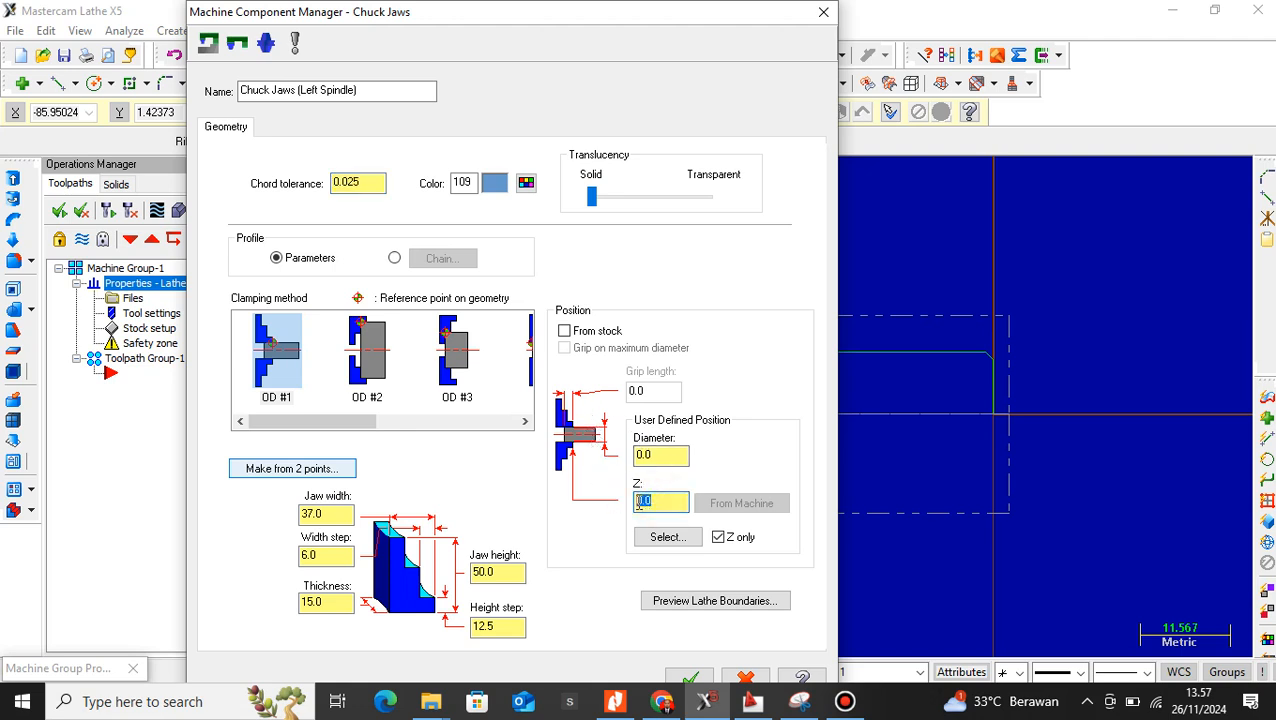
text(-70)
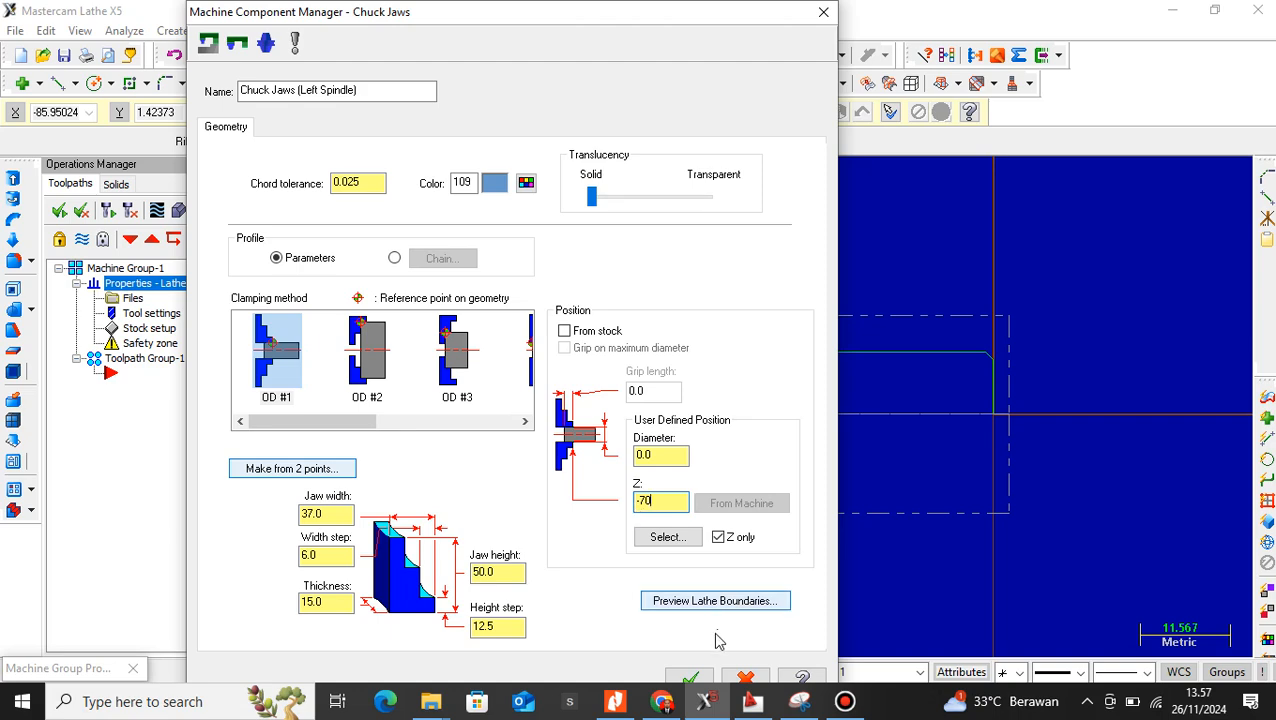
click(688, 679)
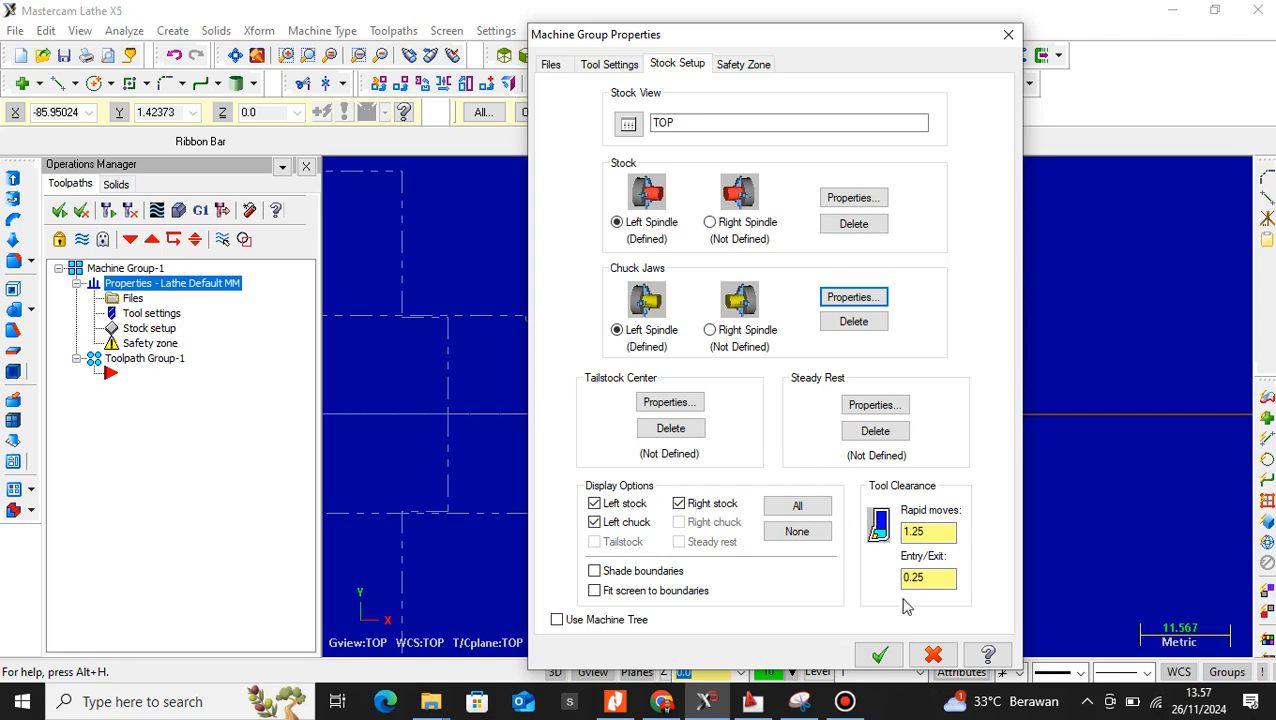
click(879, 654)
- Examine how the stock and chuck jaw boundaries sit around the shaft profile
scroll(914, 305, down, 5)
scroll(914, 316, up, 2)
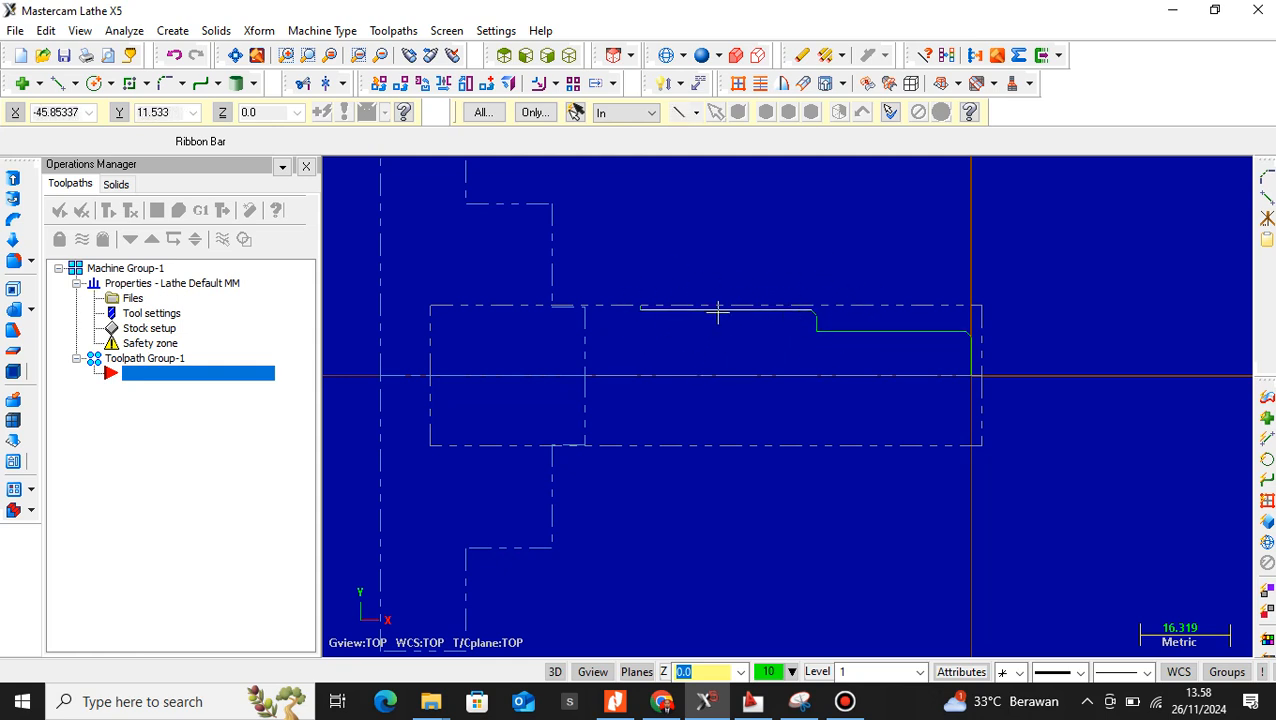
scroll(698, 328, down, 4)
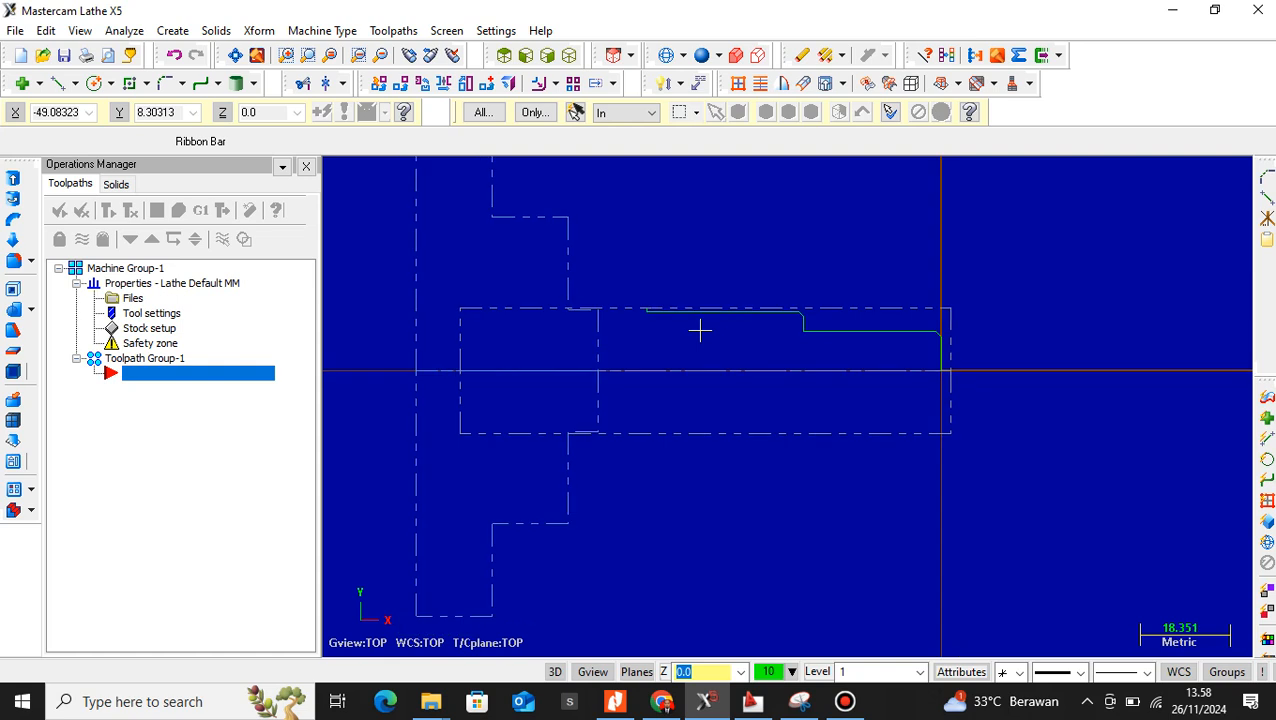
scroll(698, 328, up, 2)
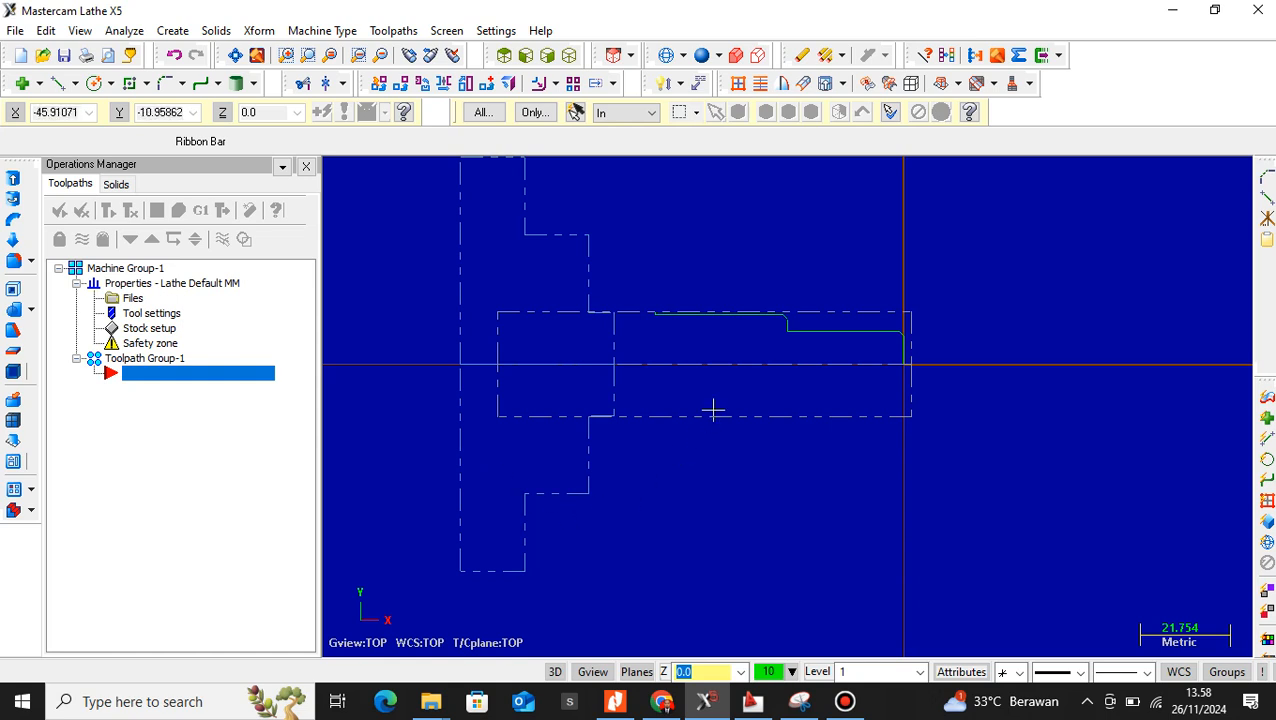
scroll(703, 422, down, 1)
scroll(709, 218, up, 1)
scroll(709, 218, up, 1)
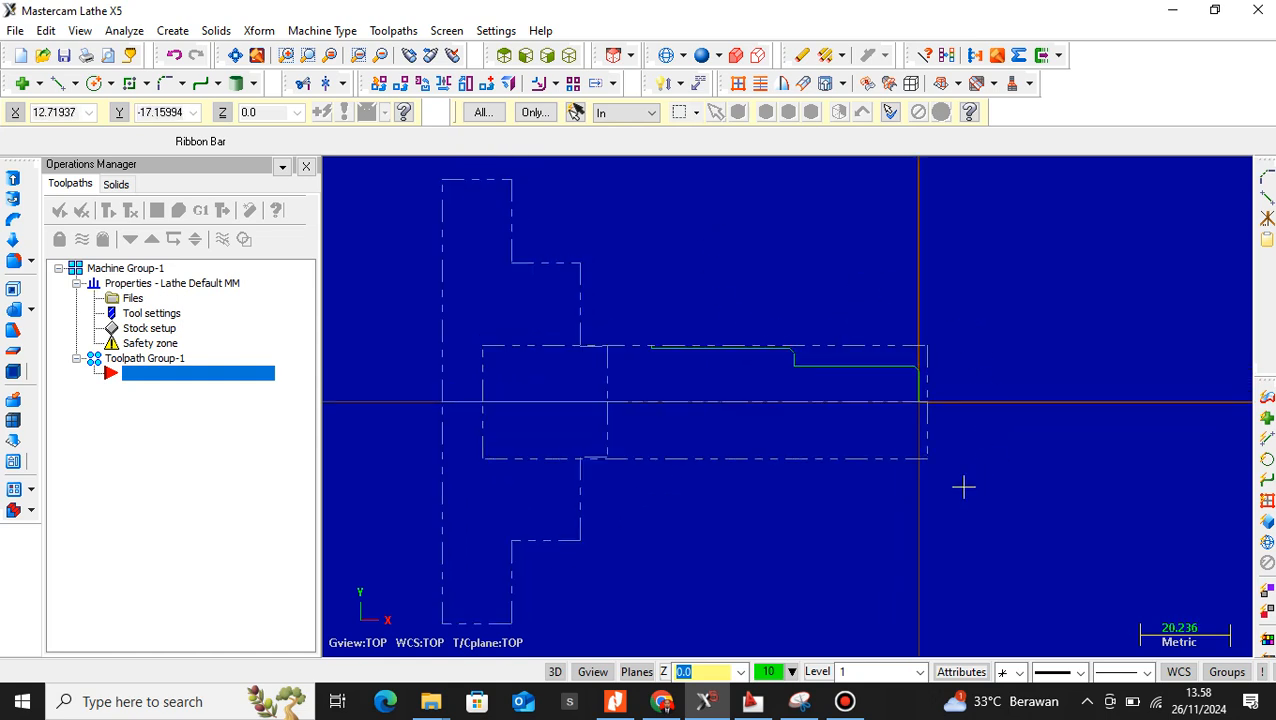
scroll(928, 403, up, 1)
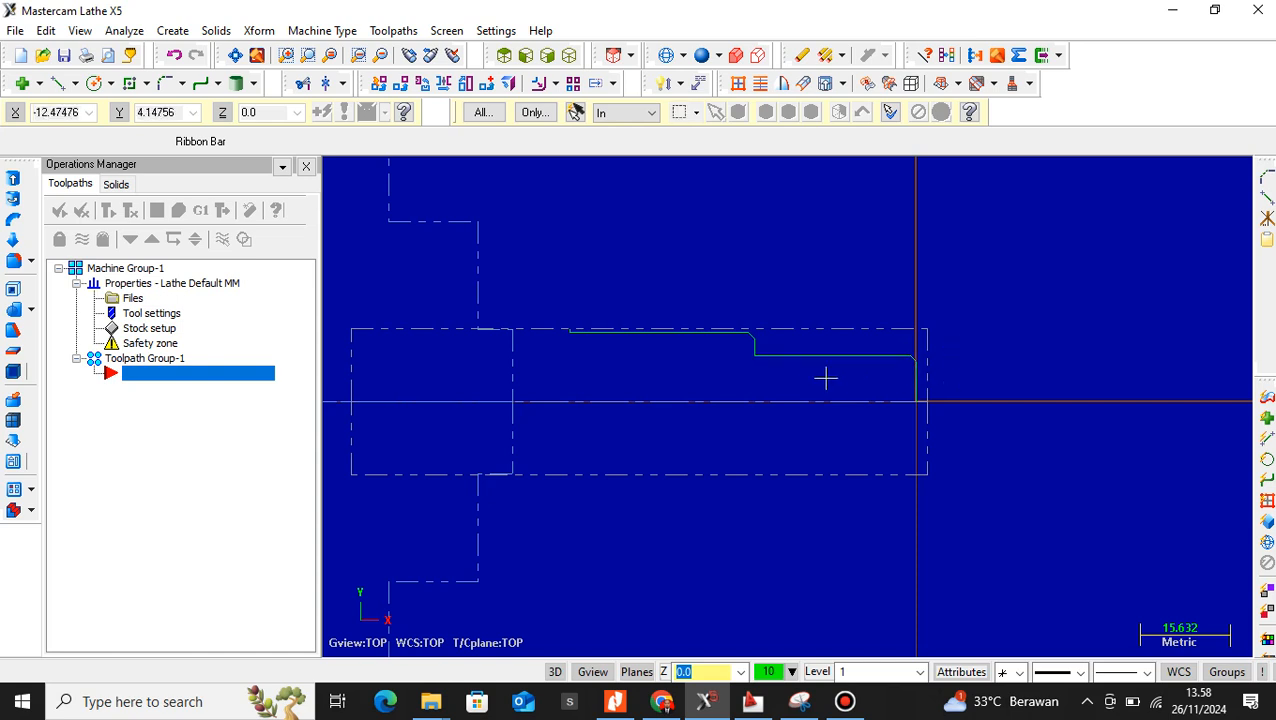
- Create a lathe Face toolpath and give the NC file a name starting with "T-Lathe Lat"
click(399, 31)
click(405, 166)
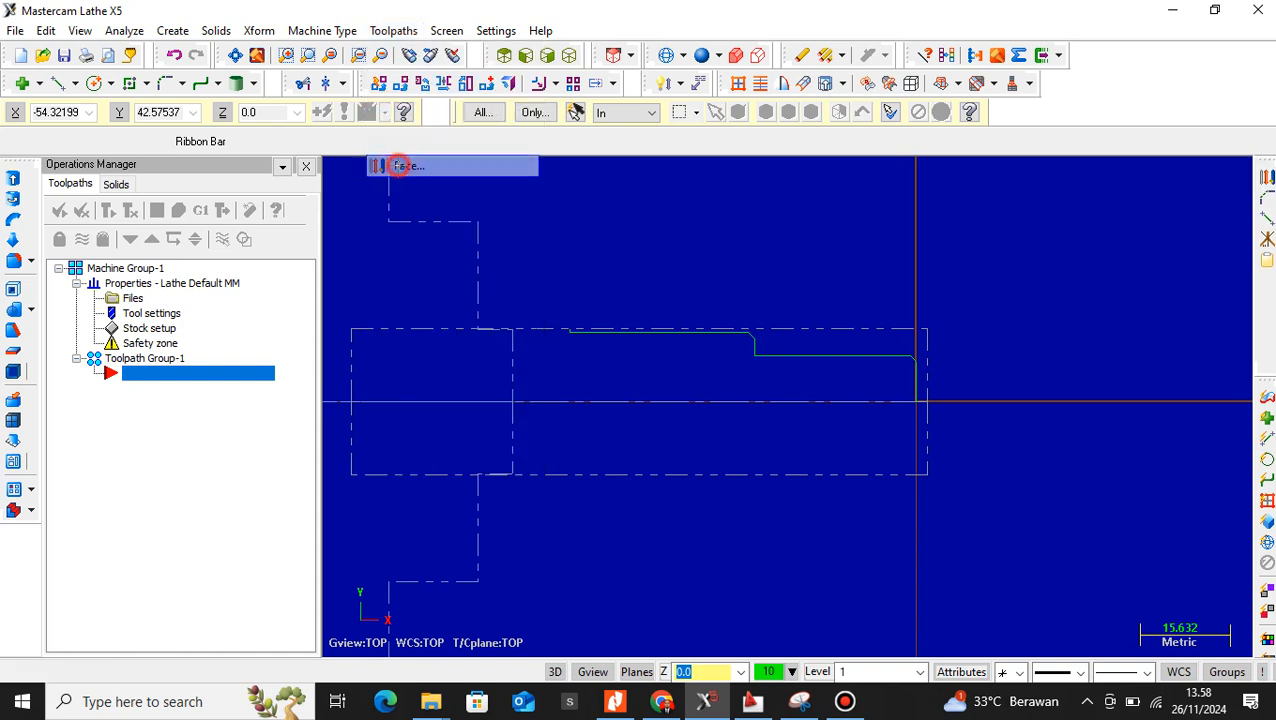
click(201, 201)
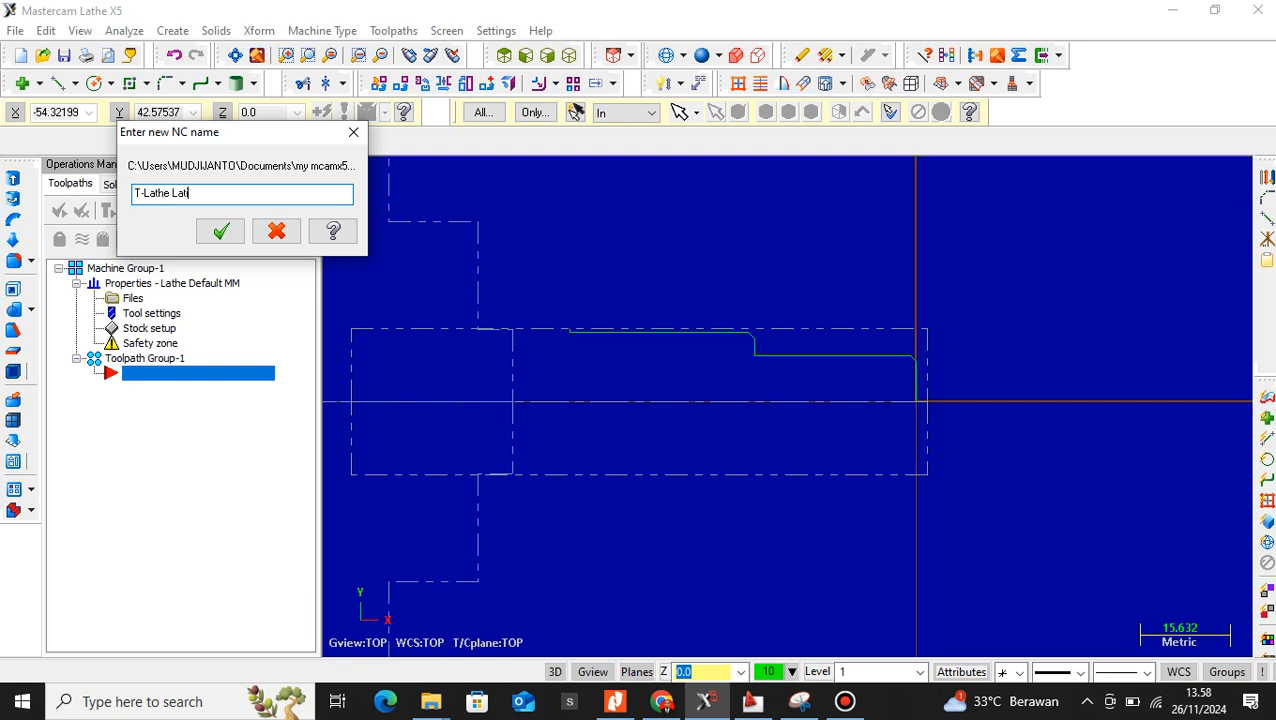
click(221, 232)
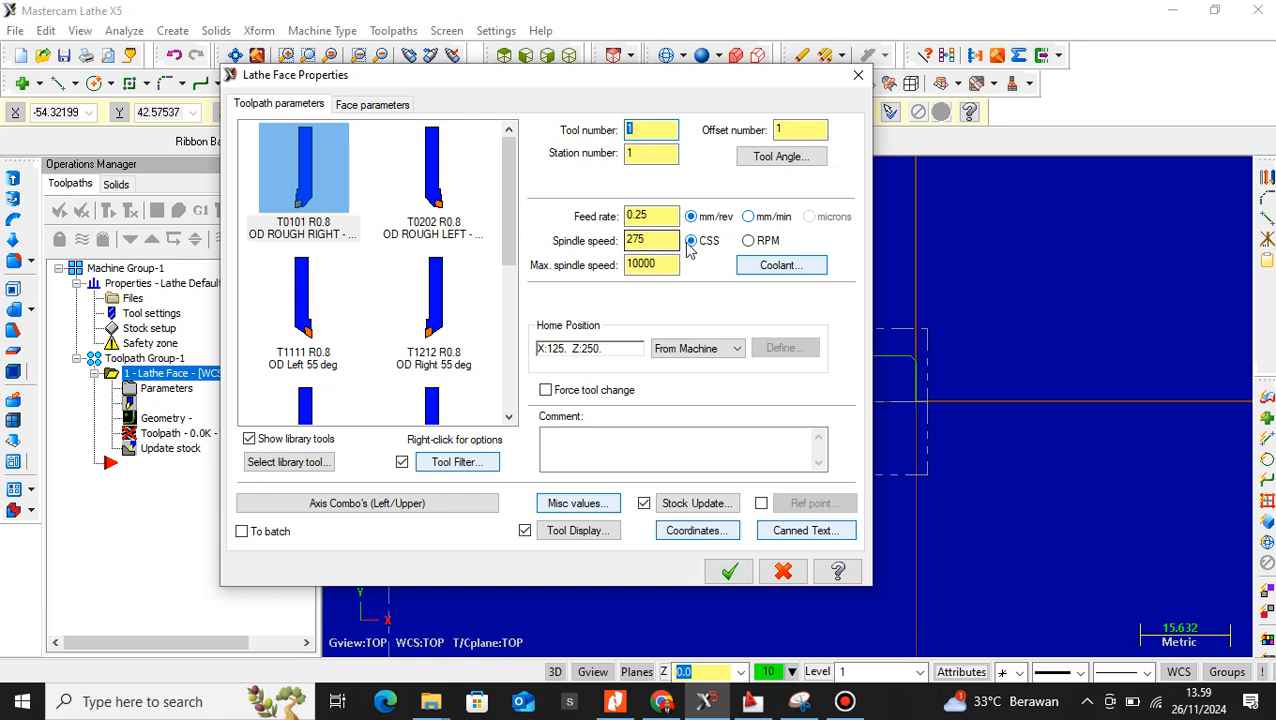
- Switch the facing spindle speed to RPM and set it to 700
click(748, 241)
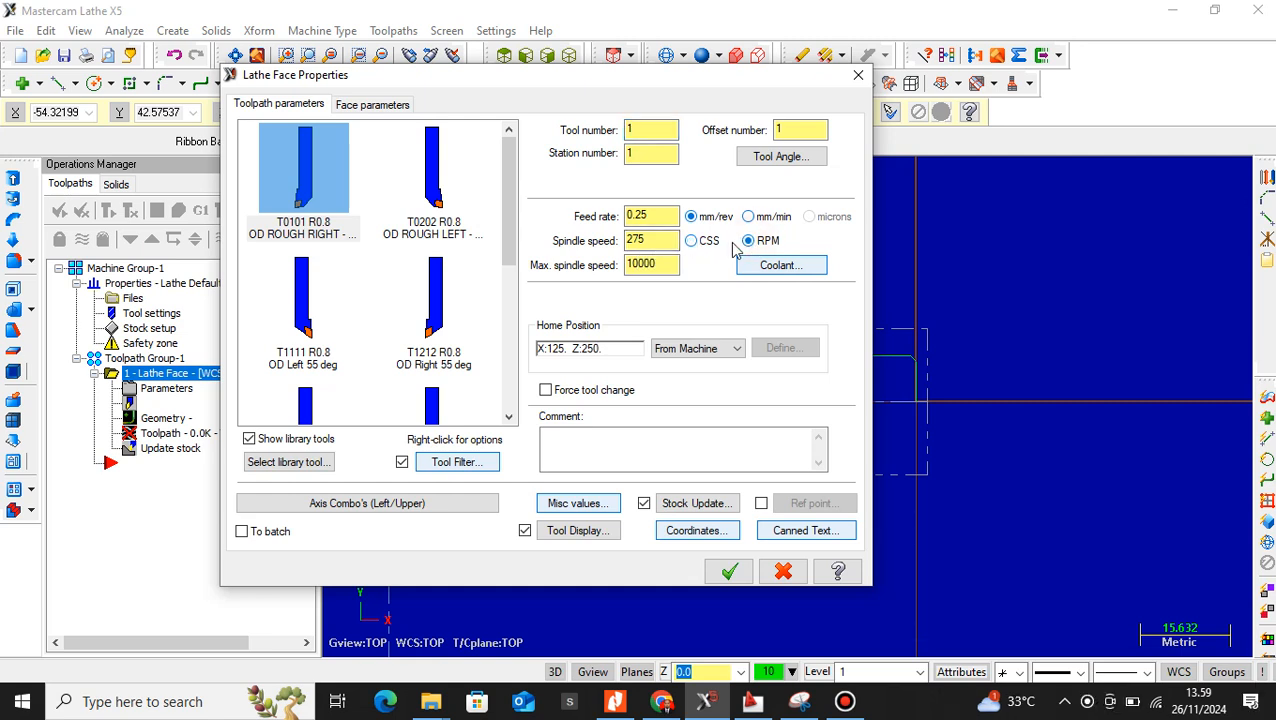
double_click(660, 239)
text(700)
- Turn flood coolant on for the facing toolpath
click(781, 265)
click(230, 213)
click(225, 200)
click(215, 223)
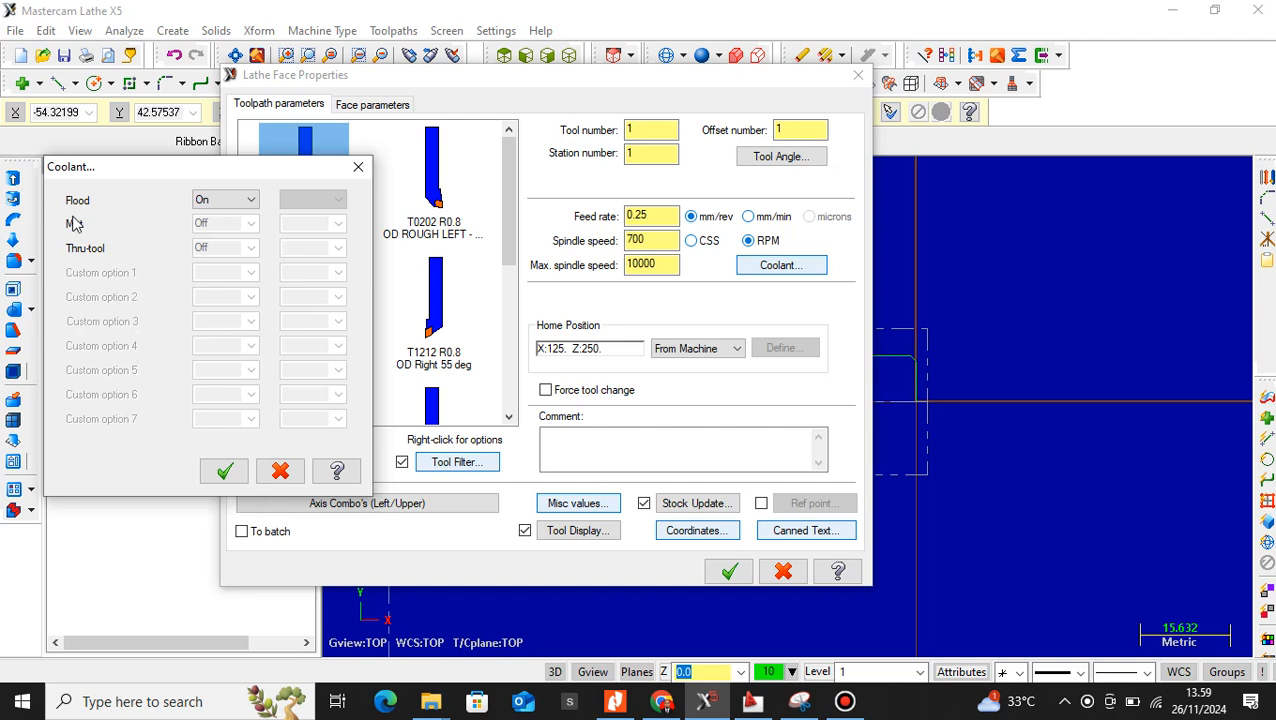
click(228, 477)
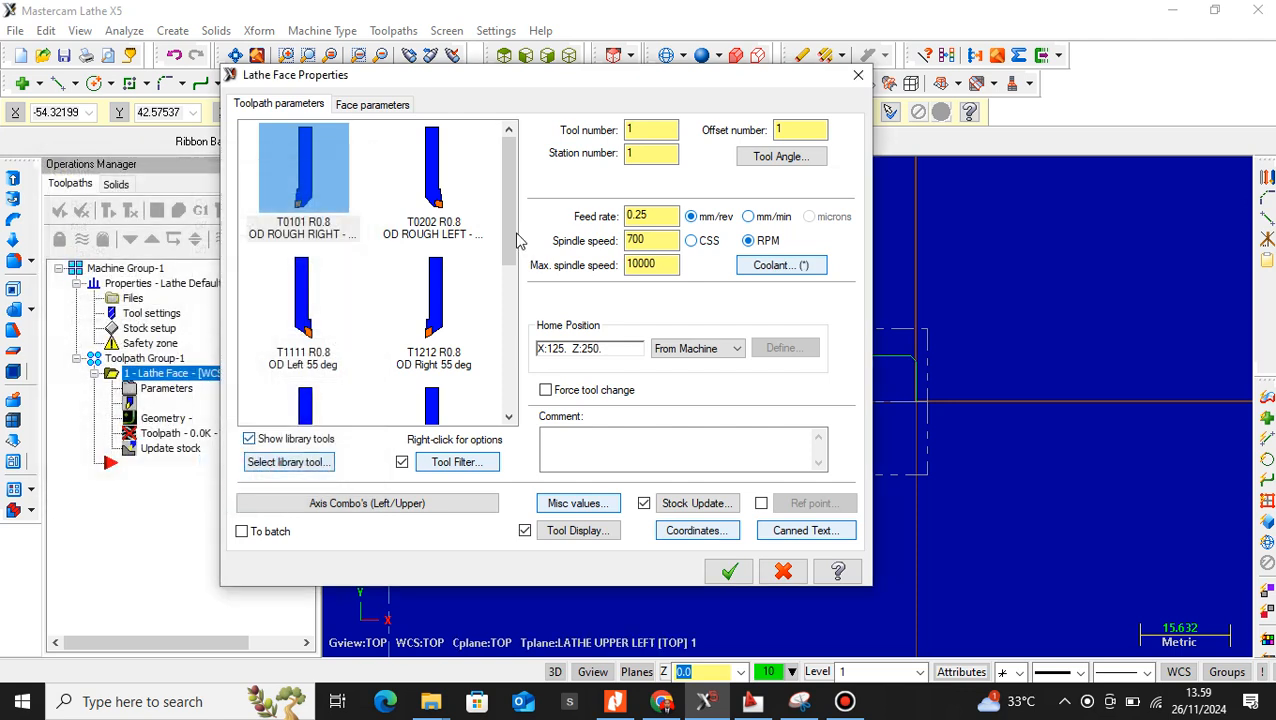
- Enable the rough stepover in the face parameters and set it to 0.5
click(381, 106)
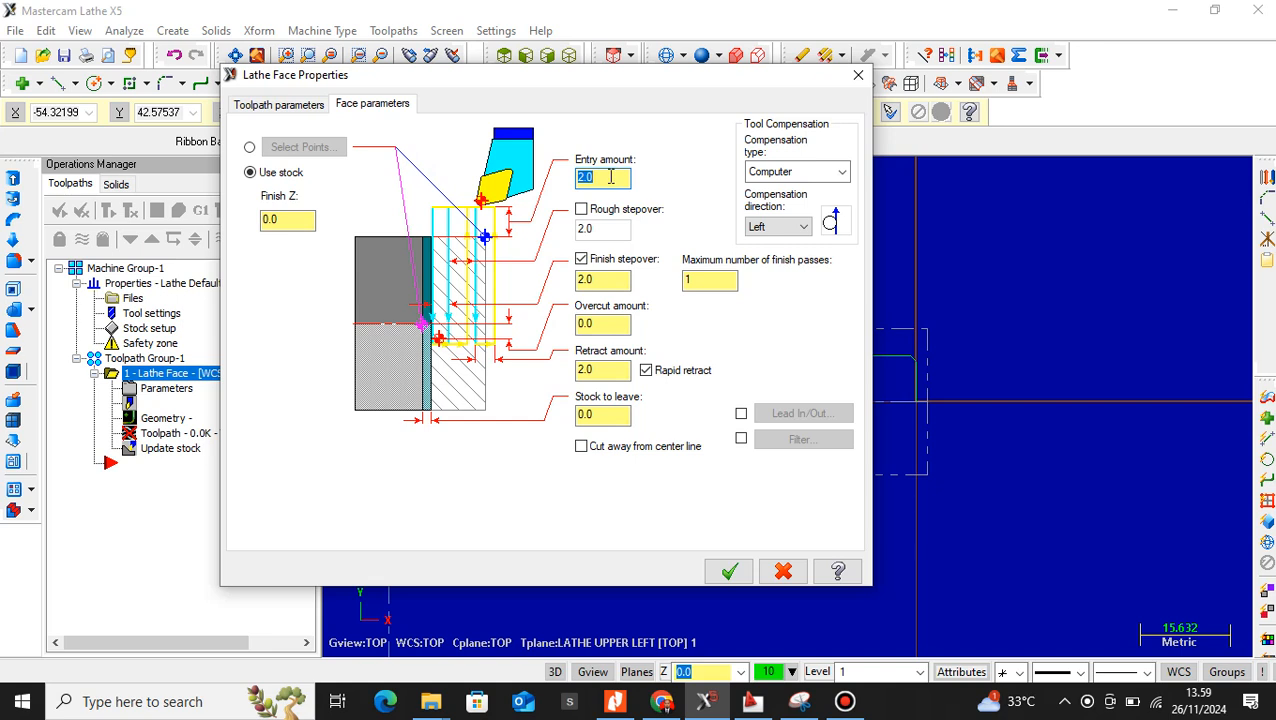
click(581, 210)
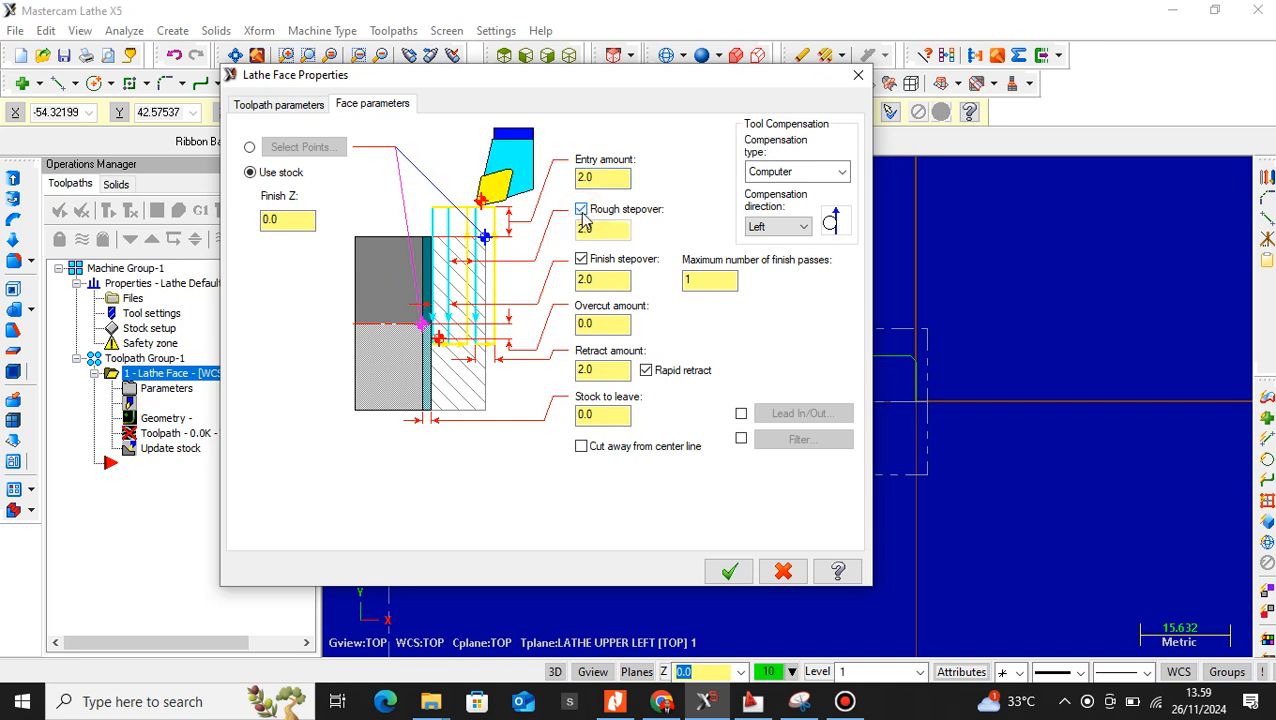
double_click(596, 229)
text(0.5)
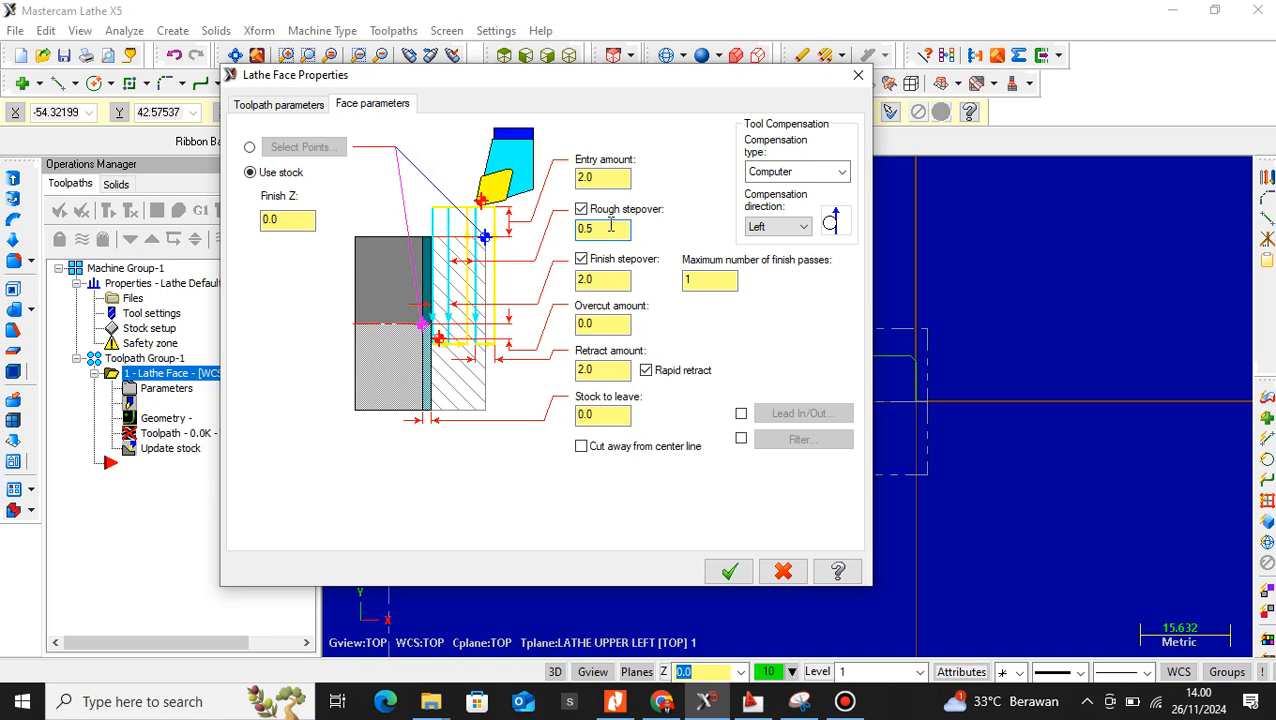
- Reduce the facing operation's finish stepover and generate the facing toolpath
click(608, 279)
drag(616, 279, 573, 279)
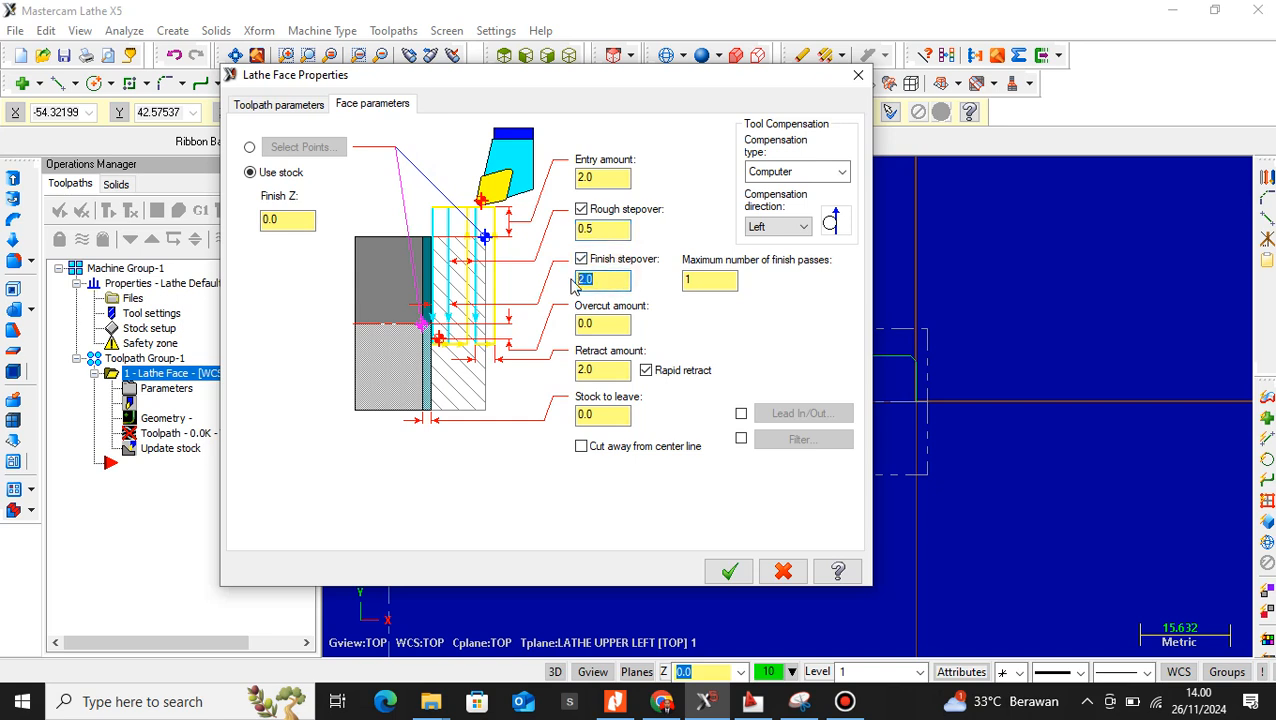
text(0)
click(727, 572)
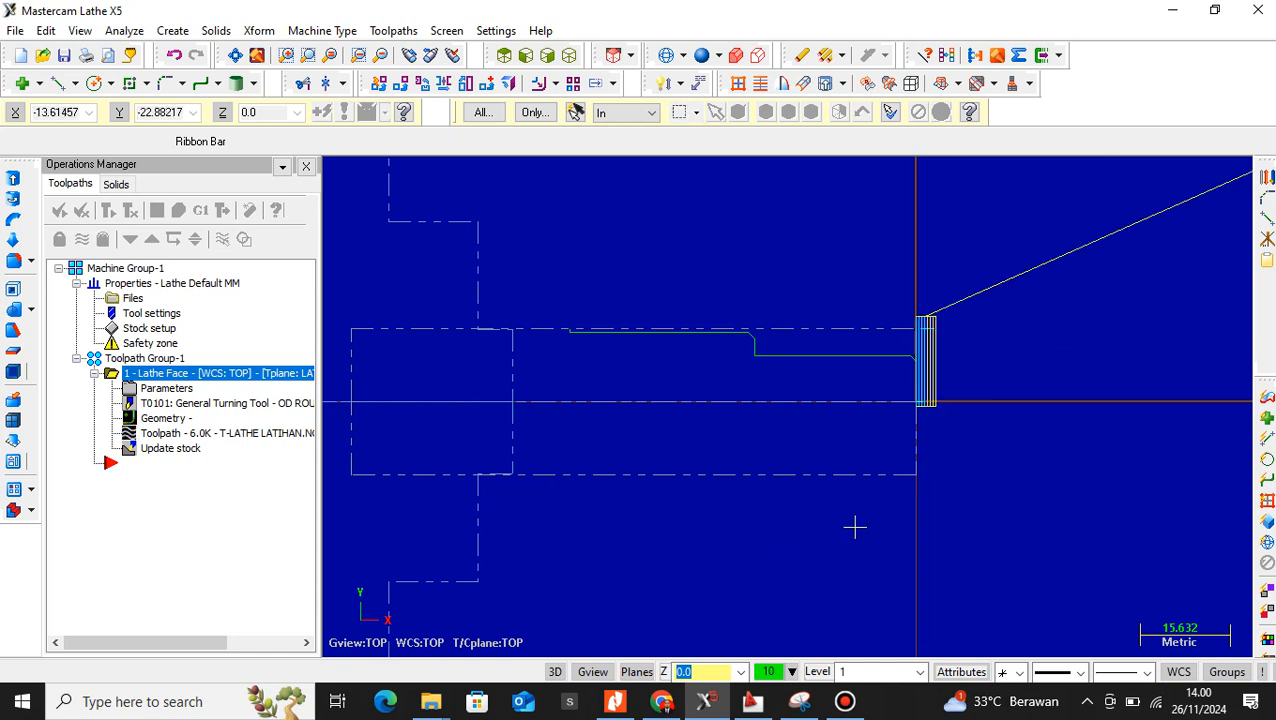
- Examine the facing passes at the shaft's front end against the profile and stock boundary
scroll(905, 371, up, 1)
scroll(905, 371, up, 2)
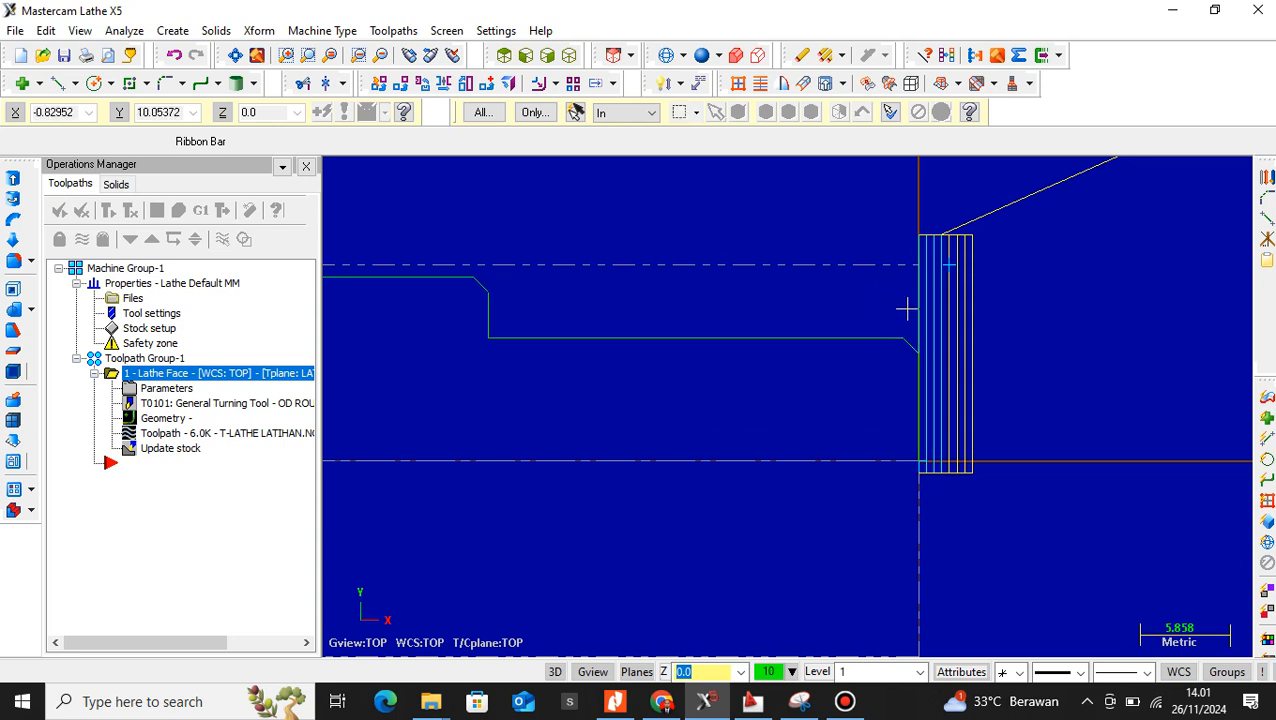
scroll(906, 307, down, 3)
scroll(900, 318, up, 2)
scroll(900, 318, up, 2)
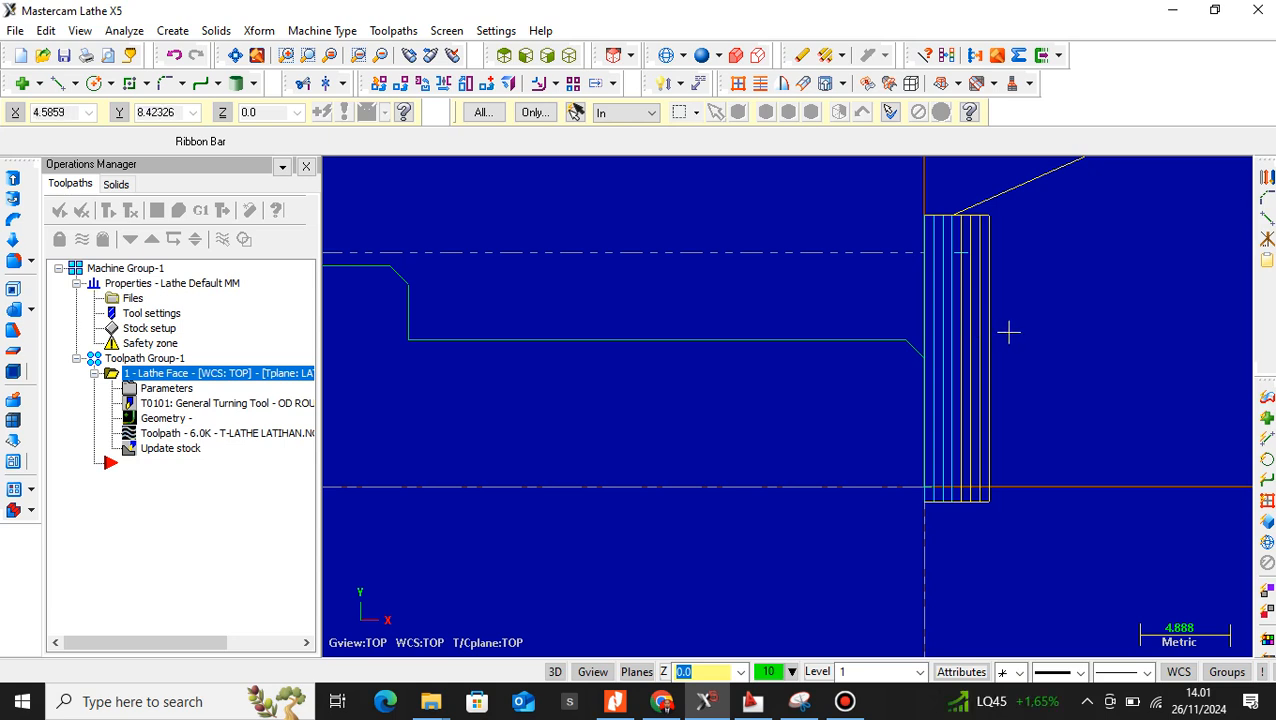
scroll(1008, 332, down, 2)
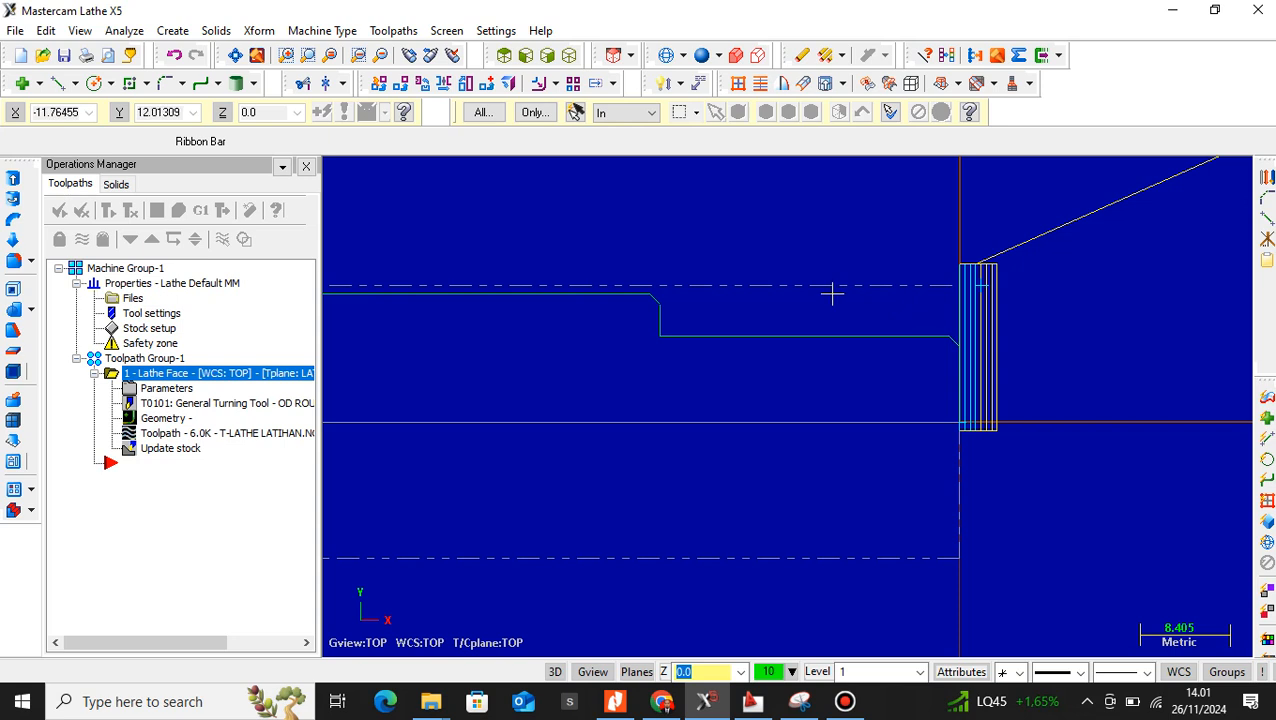
scroll(917, 300, down, 2)
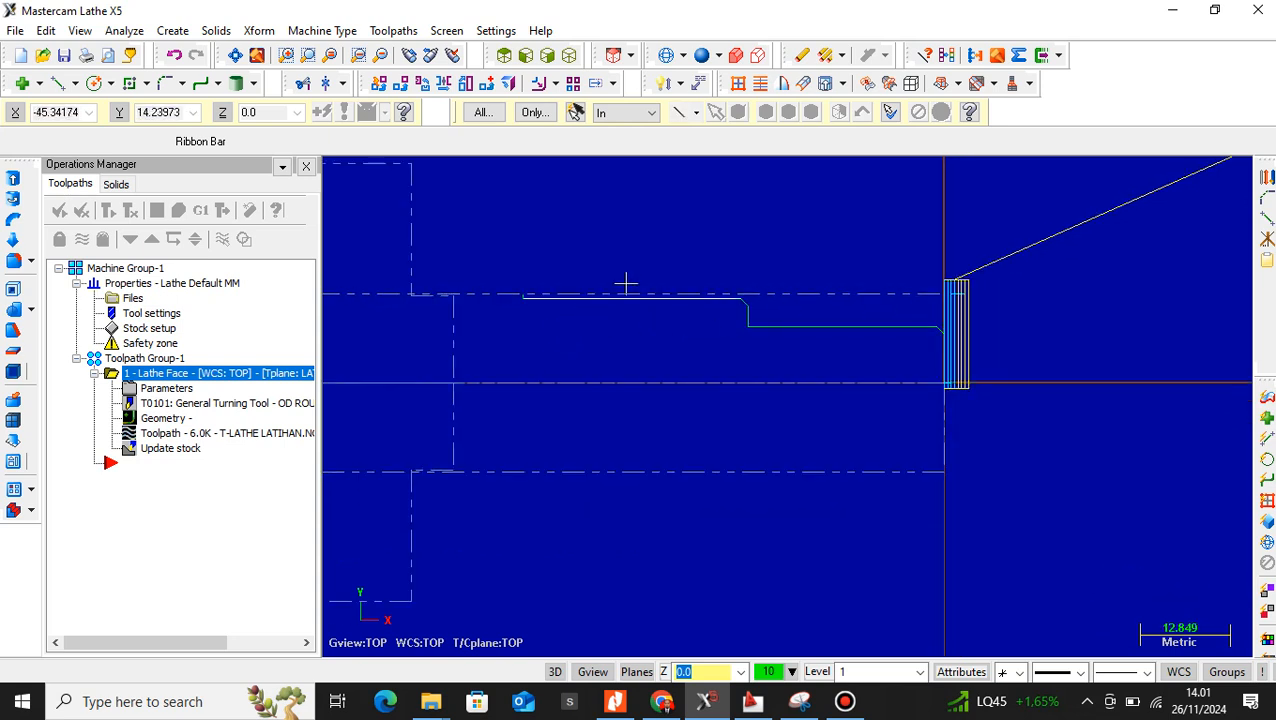
scroll(628, 287, up, 1)
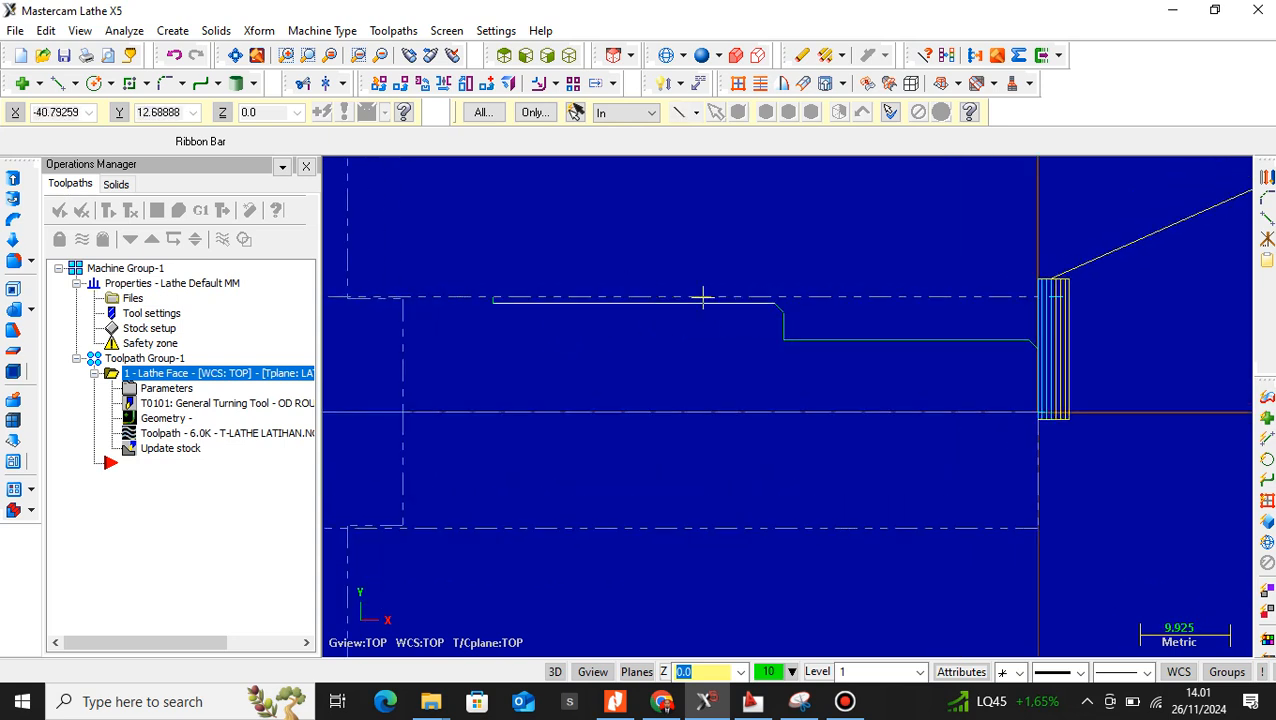
- Start a Lathe Rough toolpath, pick the front-end chamfer as the first chain entity, and reverse the chain direction toward the chuck
click(388, 30)
click(407, 55)
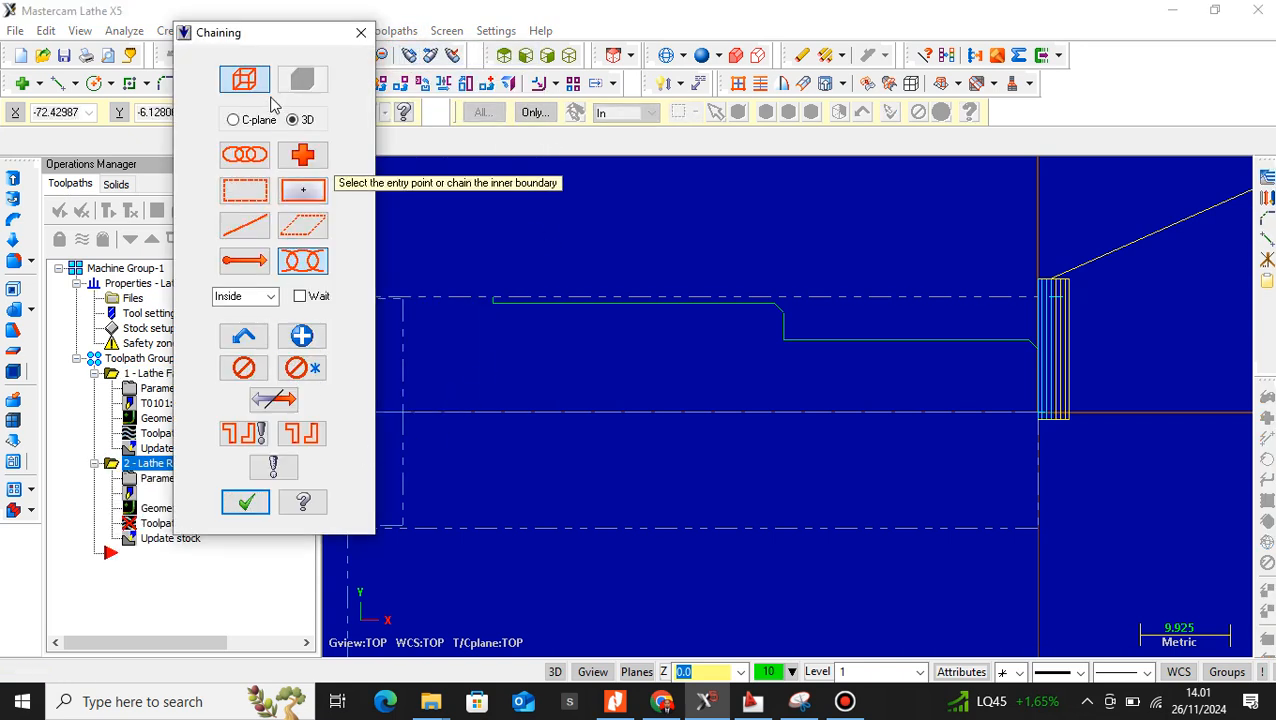
scroll(1003, 338, up, 3)
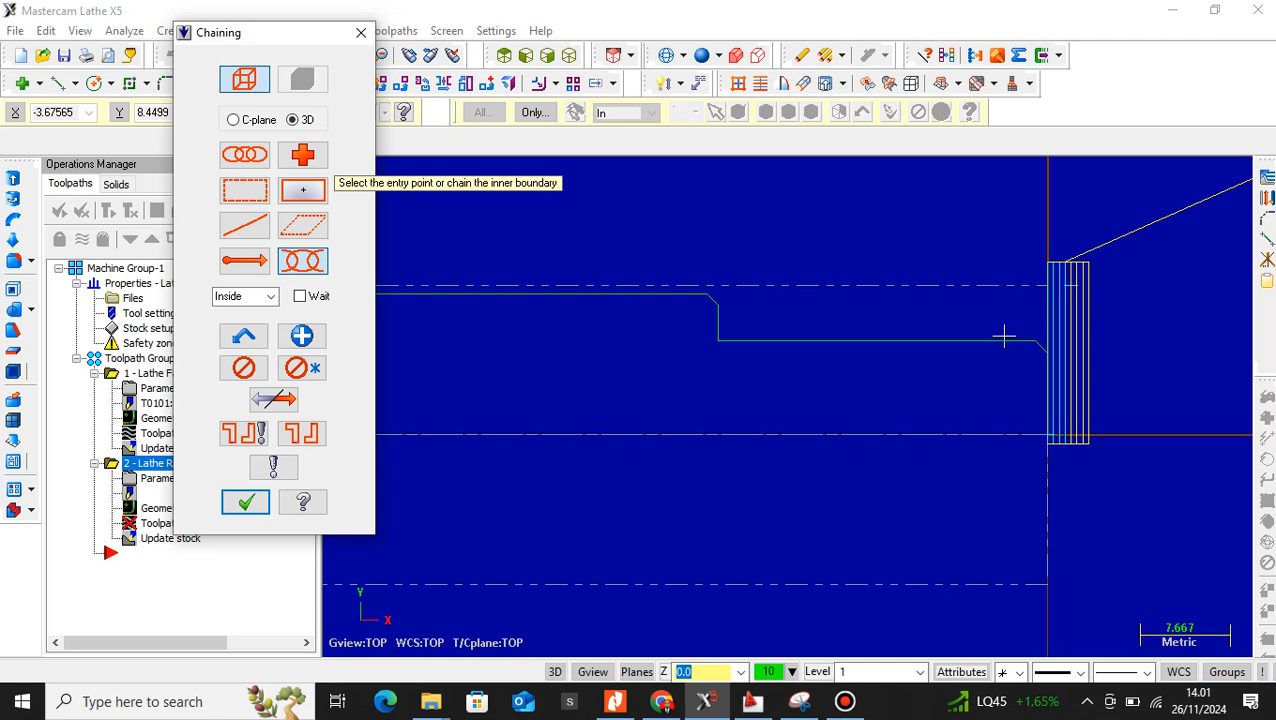
scroll(1040, 344, down, 3)
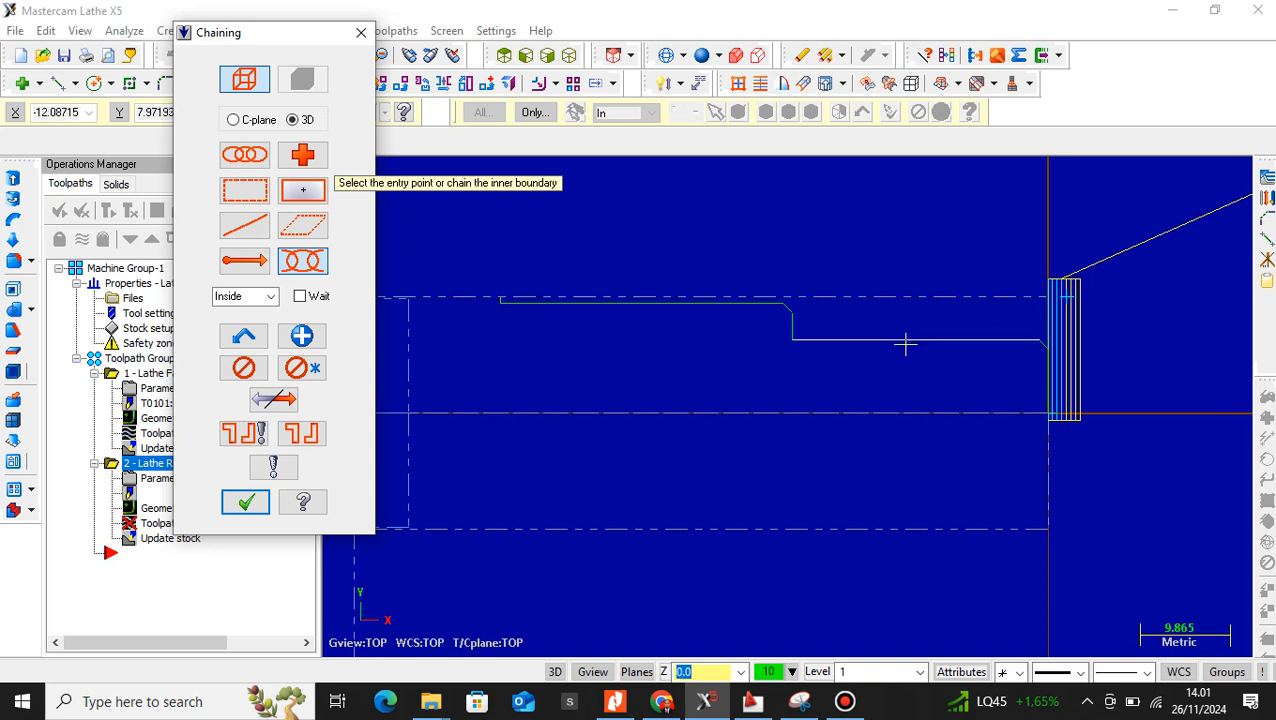
scroll(1030, 345, up, 5)
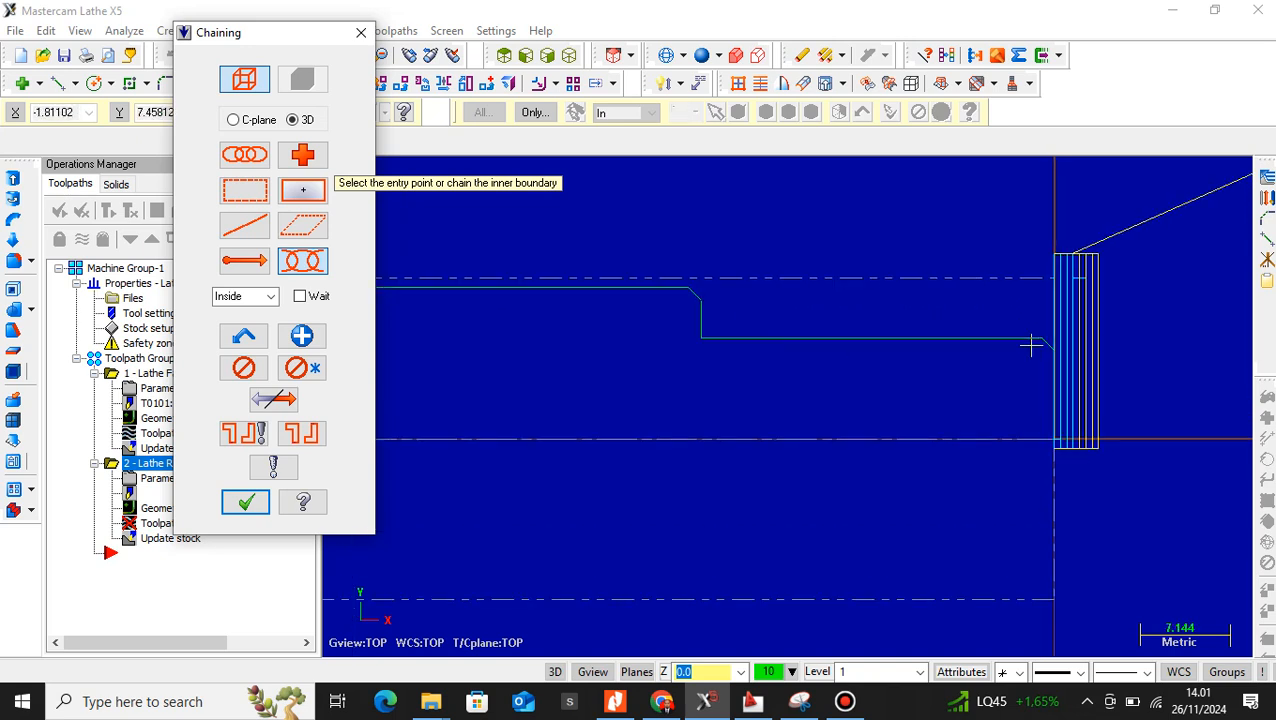
click(1058, 345)
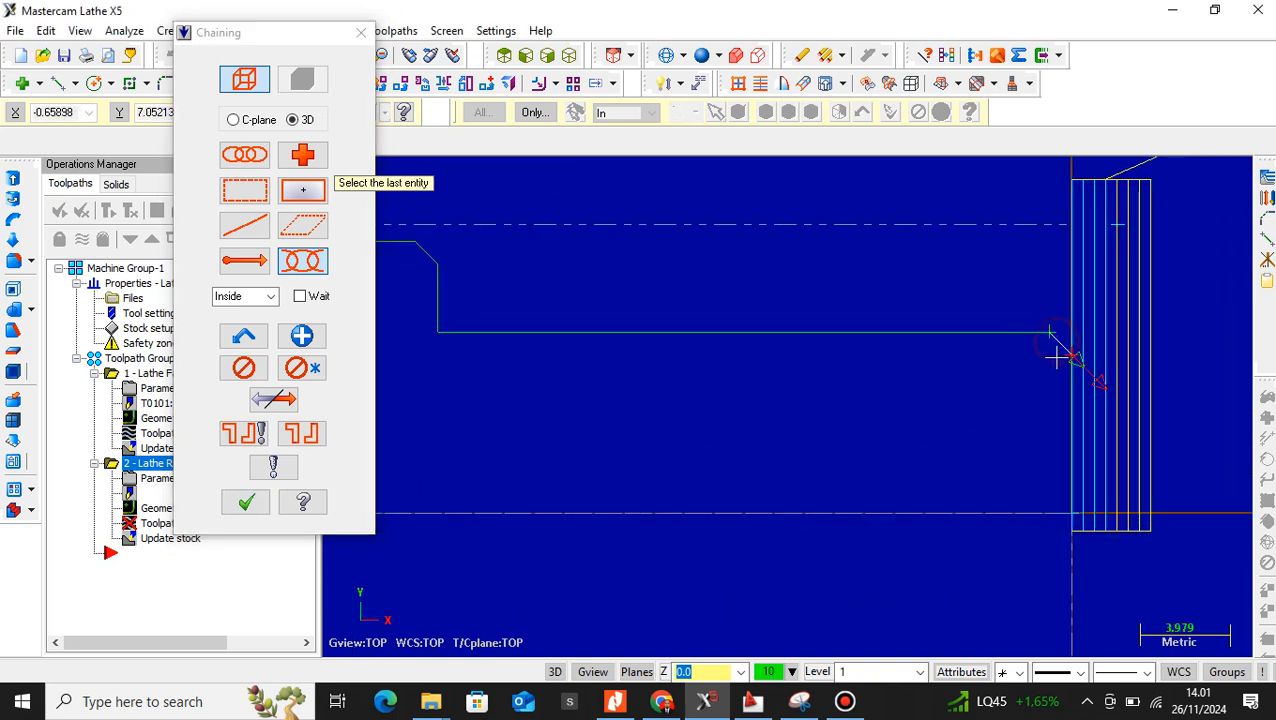
scroll(1062, 350, up, 1)
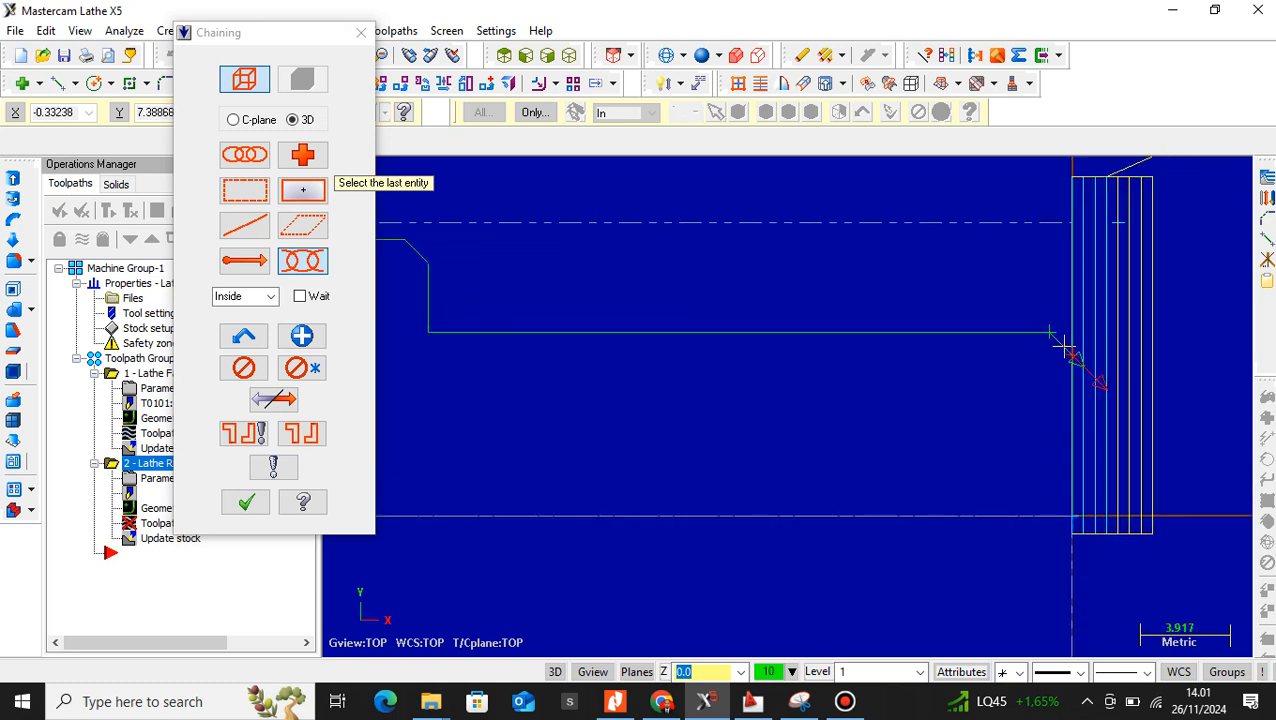
scroll(1066, 348, down, 1)
scroll(1120, 380, down, 3)
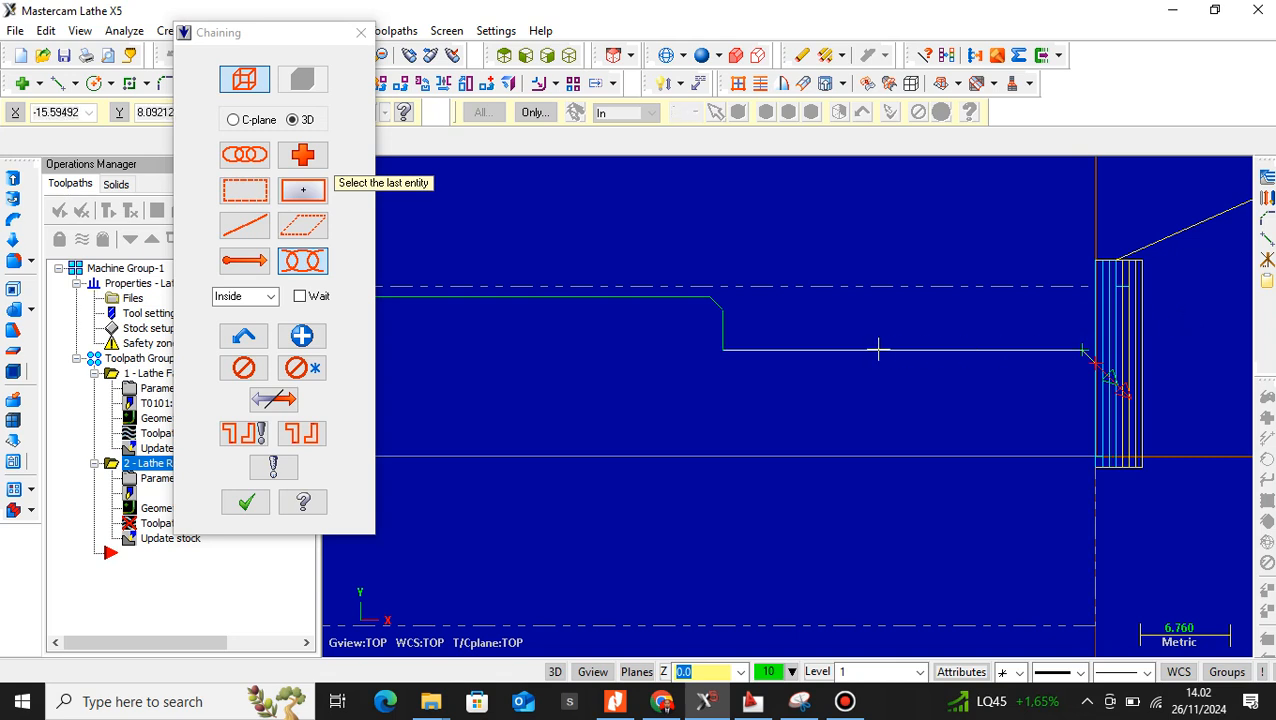
click(275, 401)
- Complete the roughing chain at the short vertical line on the chuck-side end of the profile
scroll(703, 362, down, 5)
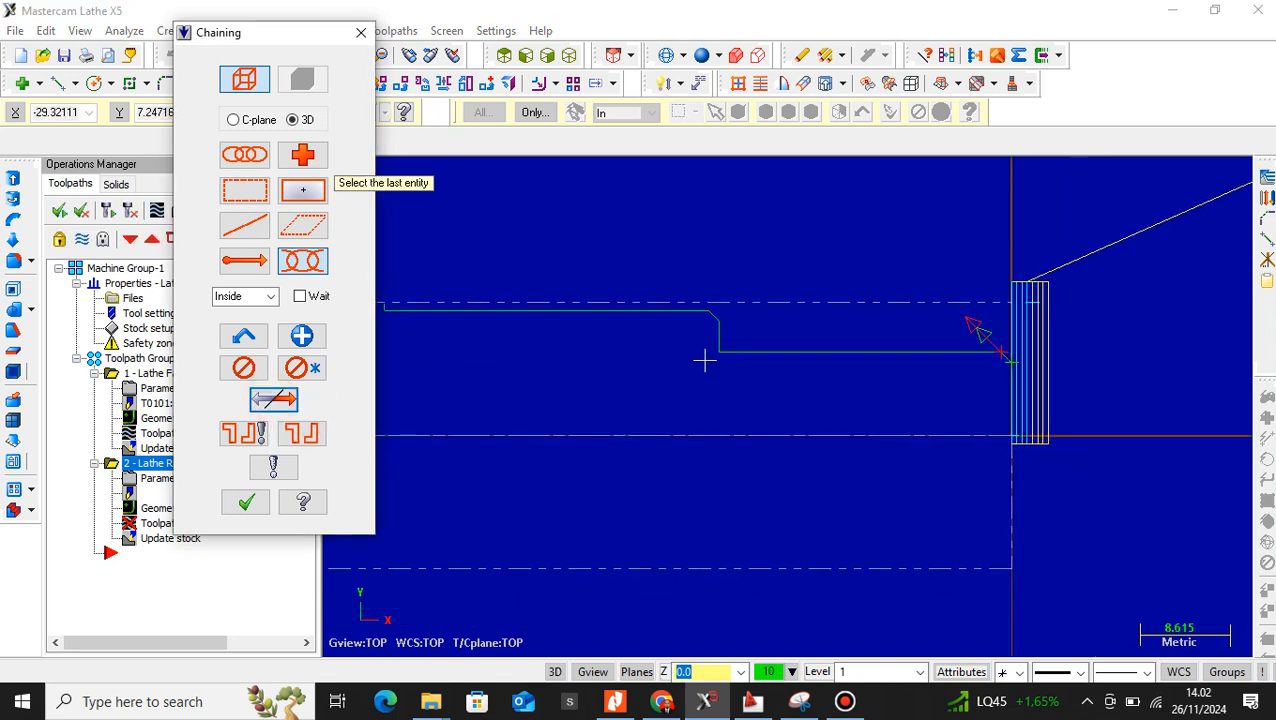
scroll(518, 326, up, 4)
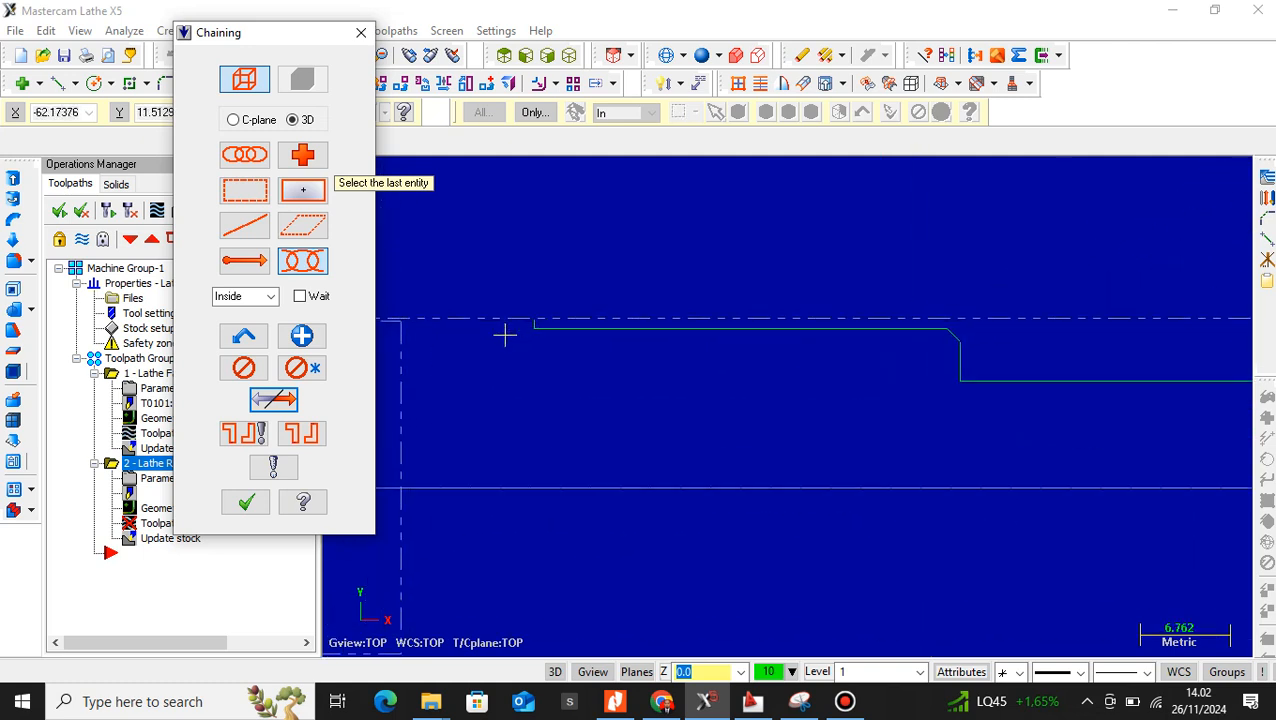
scroll(510, 334, down, 2)
scroll(514, 330, up, 4)
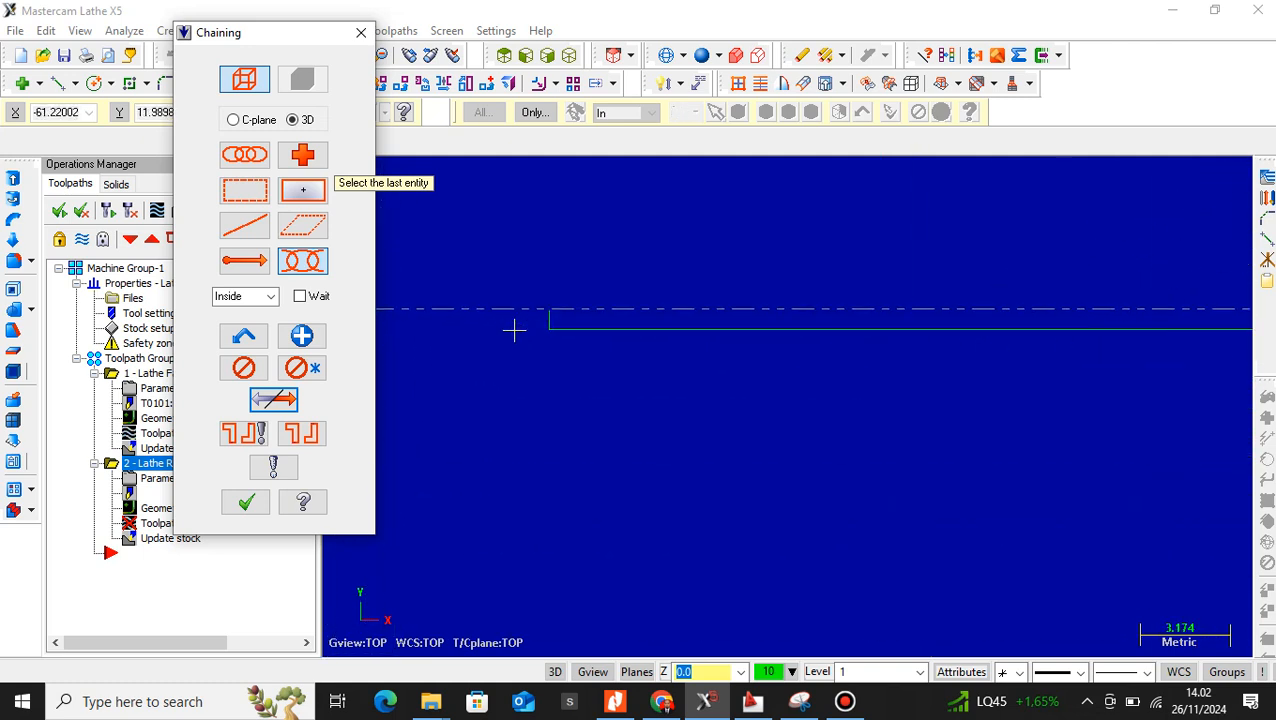
click(548, 314)
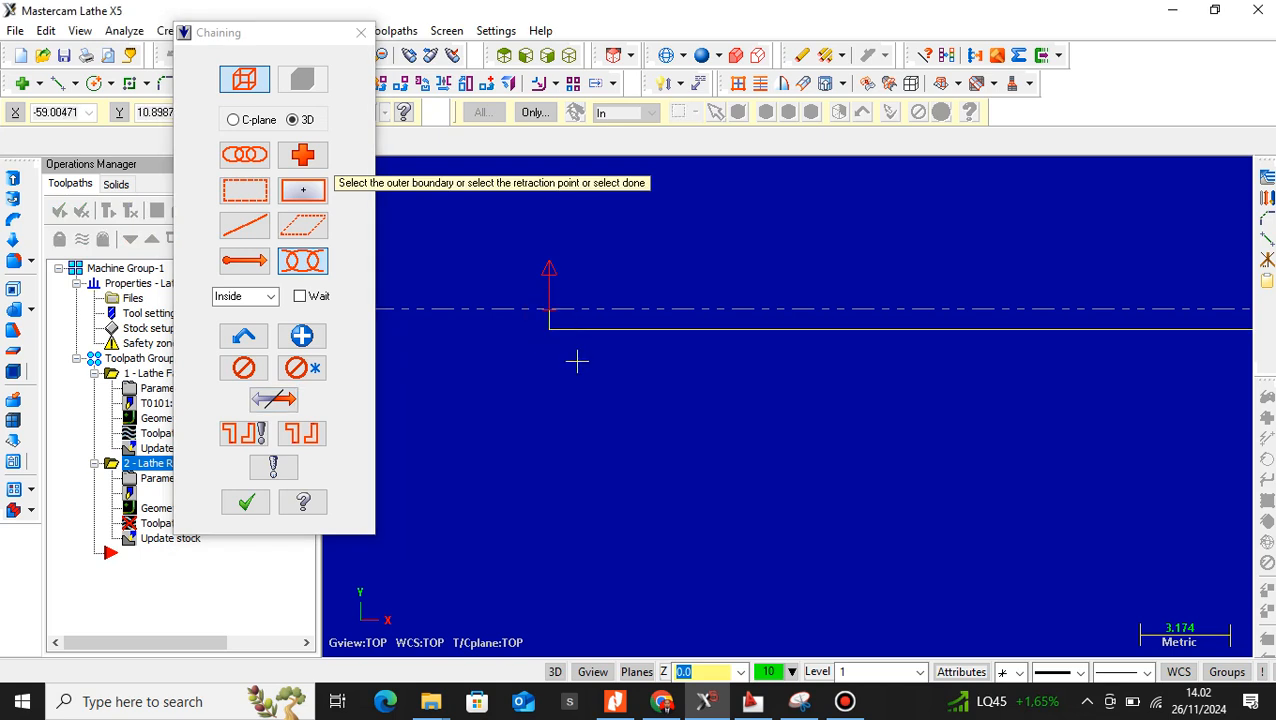
scroll(577, 361, down, 2)
scroll(592, 318, up, 1)
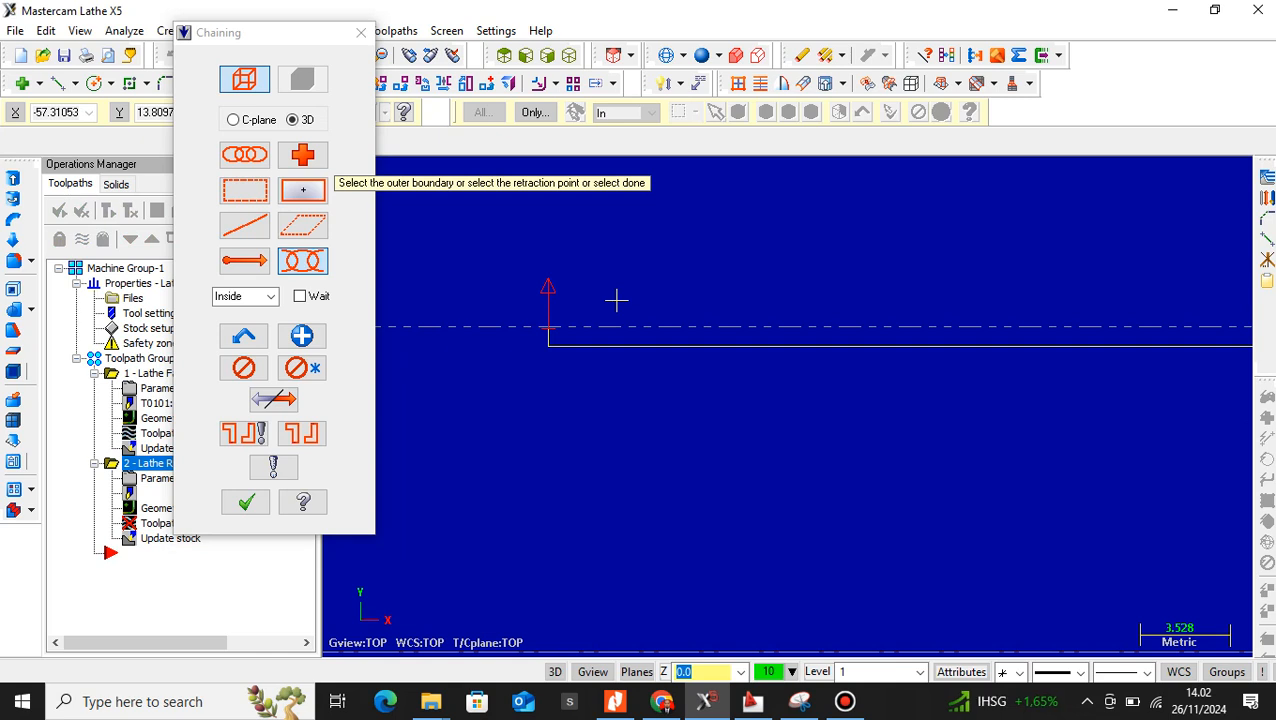
scroll(612, 299, down, 3)
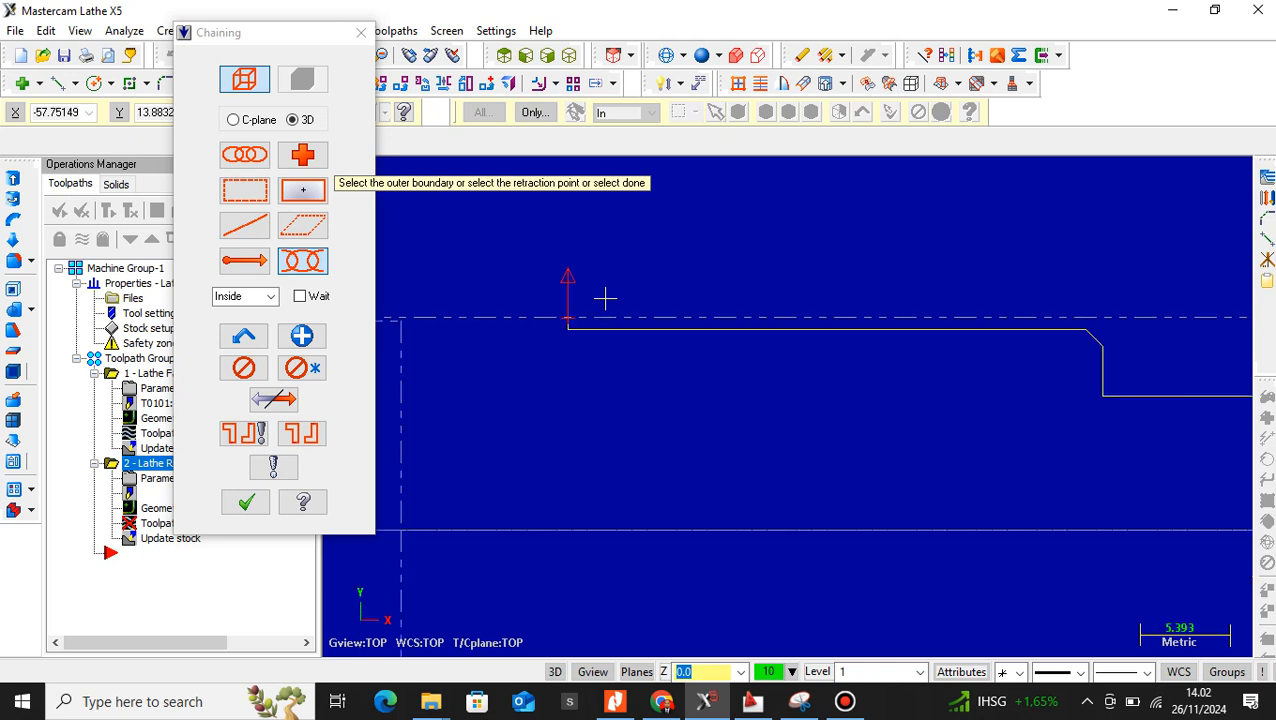
scroll(604, 298, down, 3)
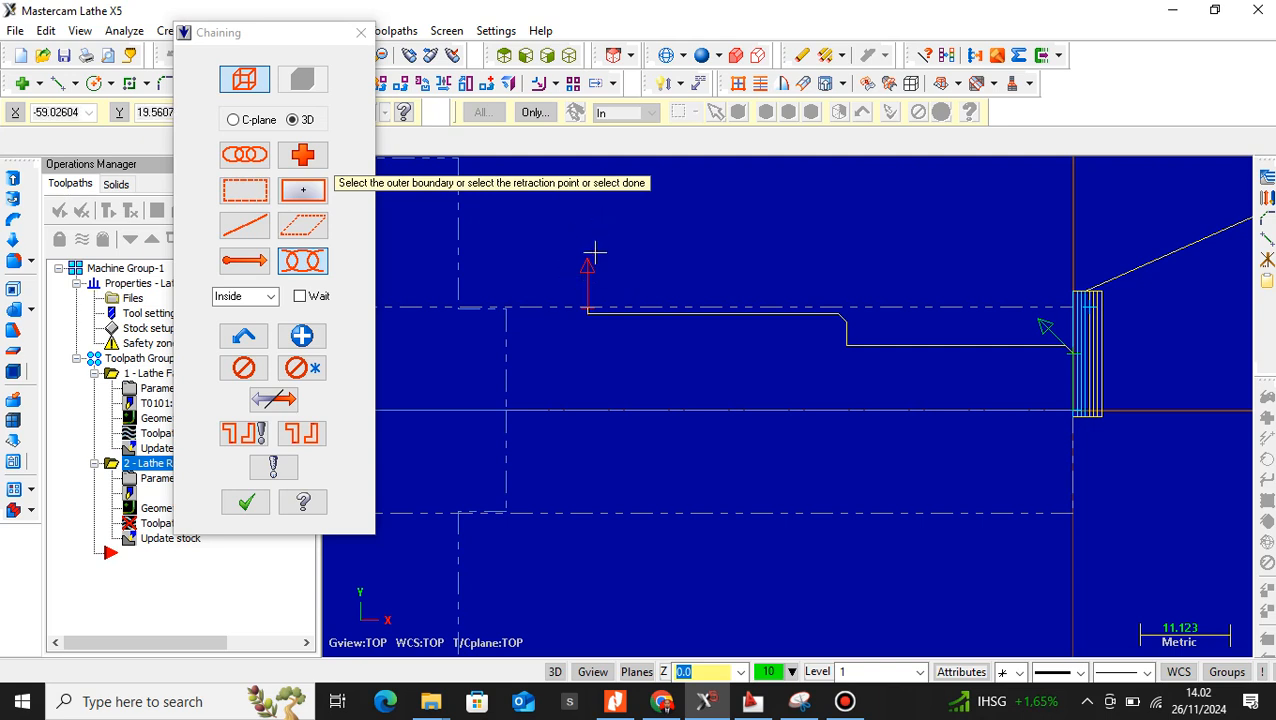
click(271, 400)
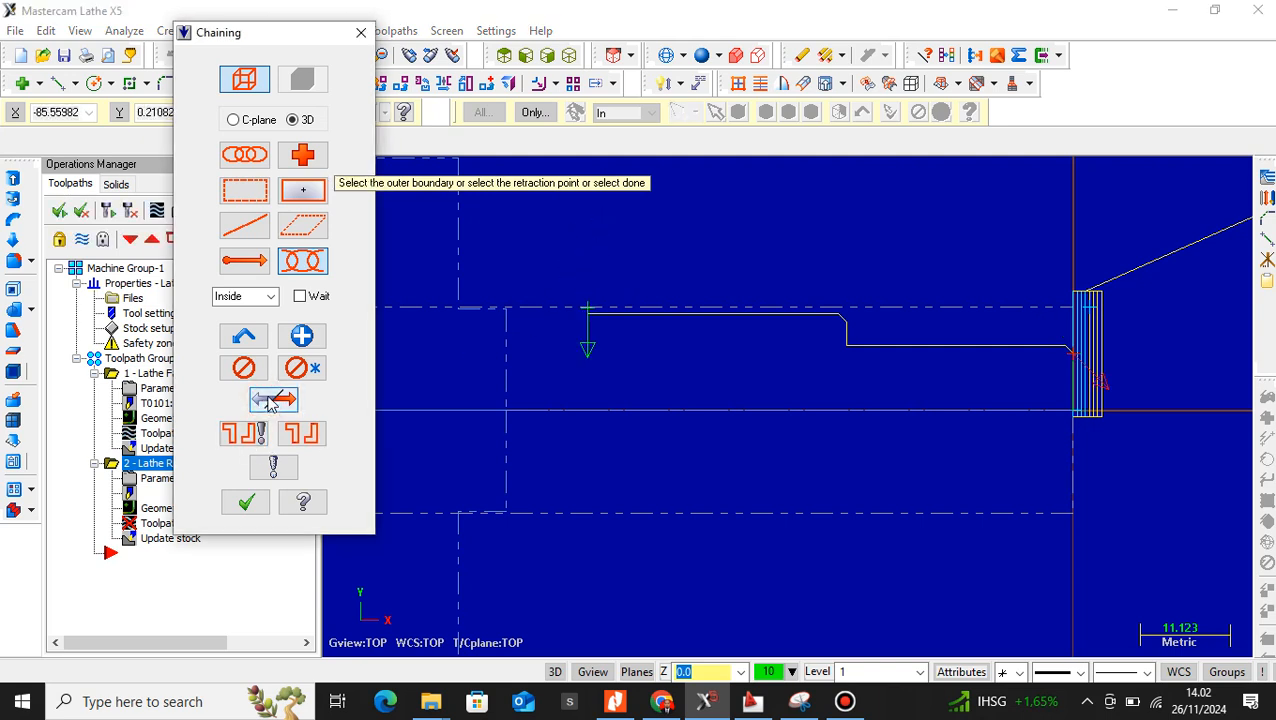
click(271, 400)
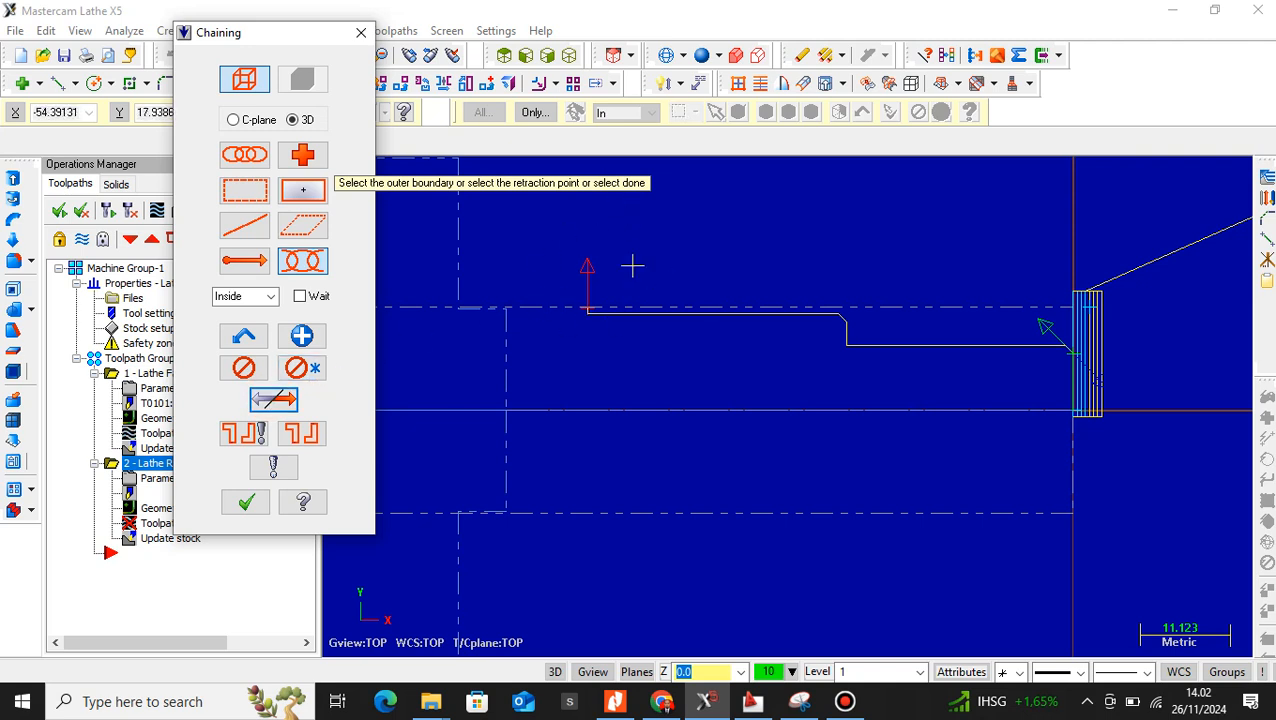
- Accept the chained profile, switch the roughing spindle speed to RPM and set it to 700
click(247, 504)
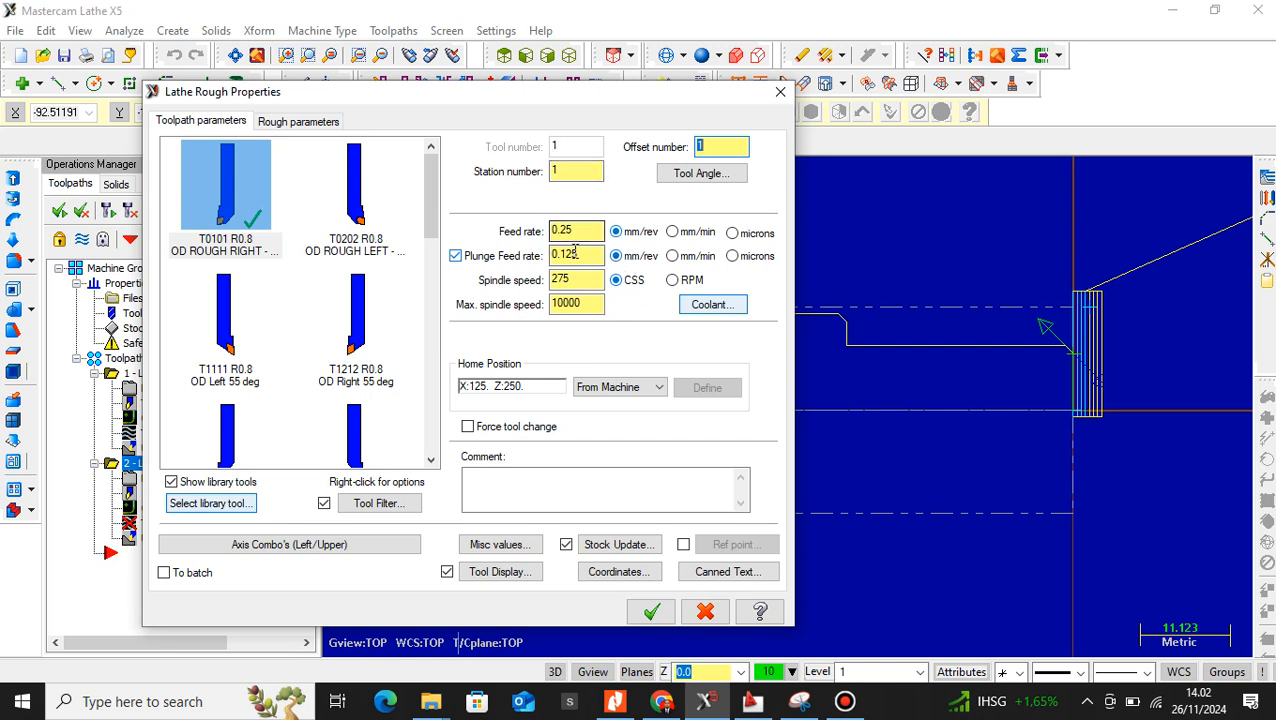
click(673, 281)
drag(590, 280, 551, 283)
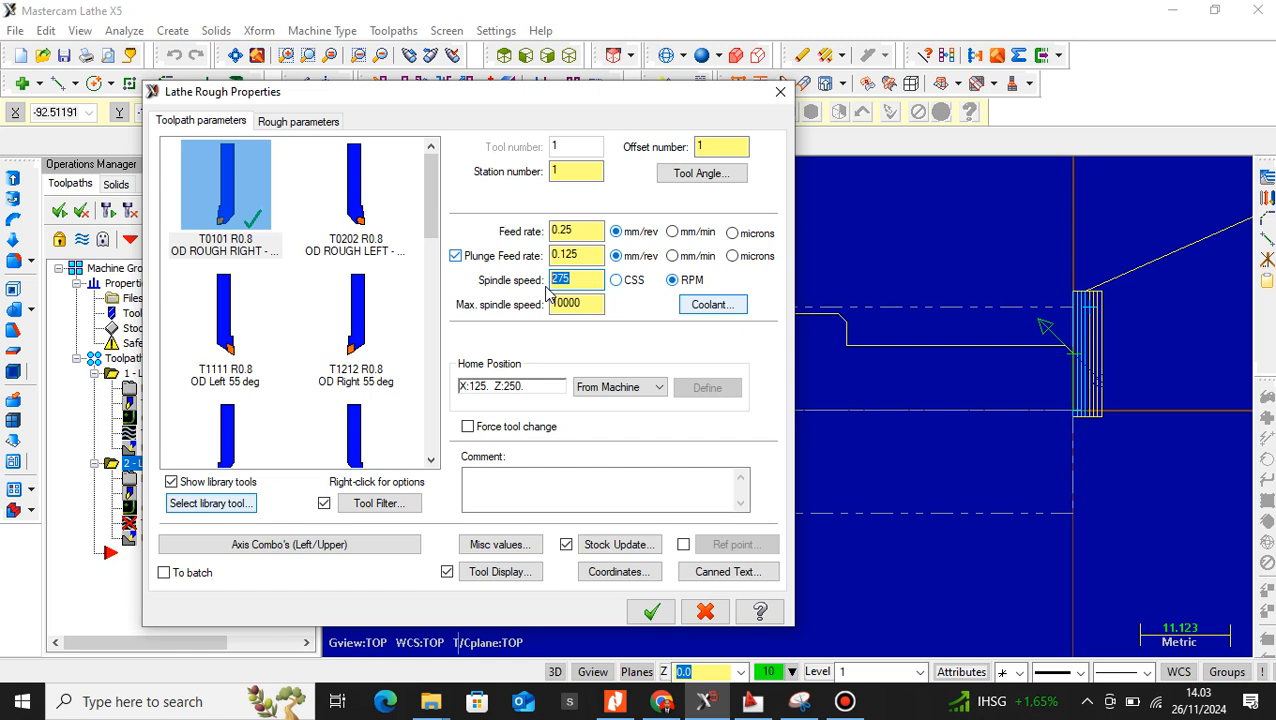
text(700)
- Turn flood coolant on for the roughing operation and generate the roughing toolpath
click(712, 304)
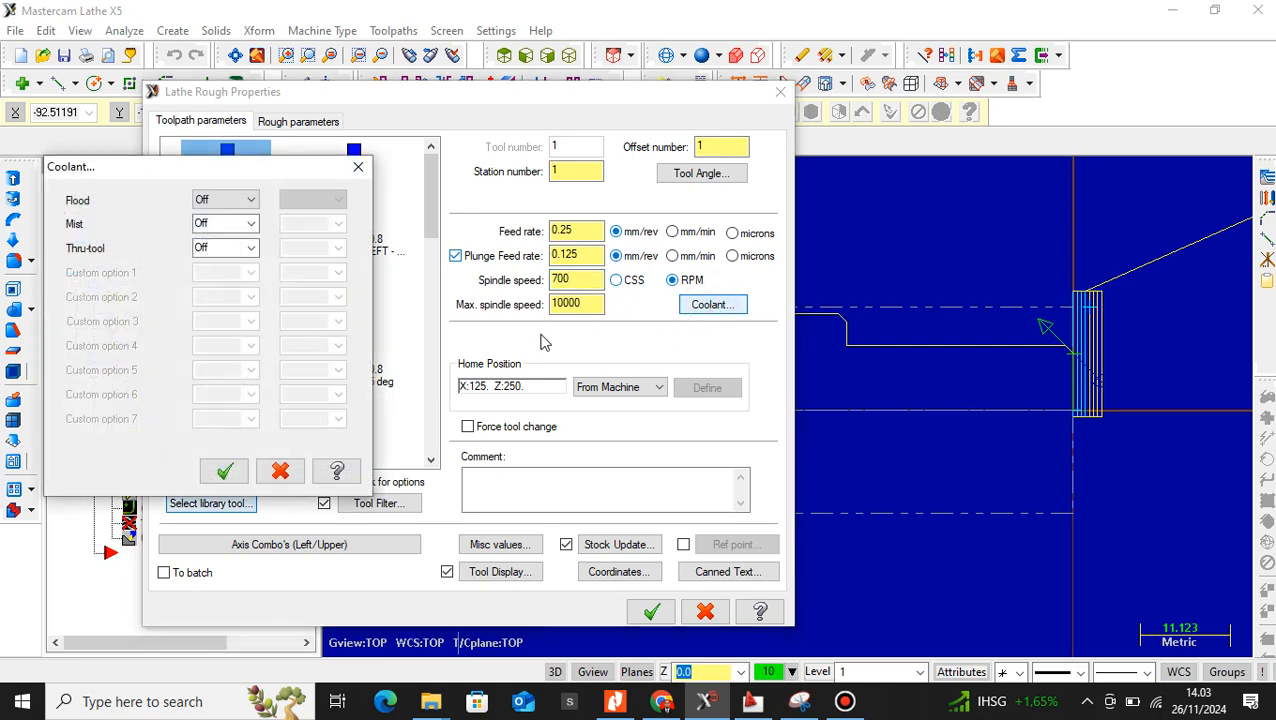
click(200, 205)
click(205, 224)
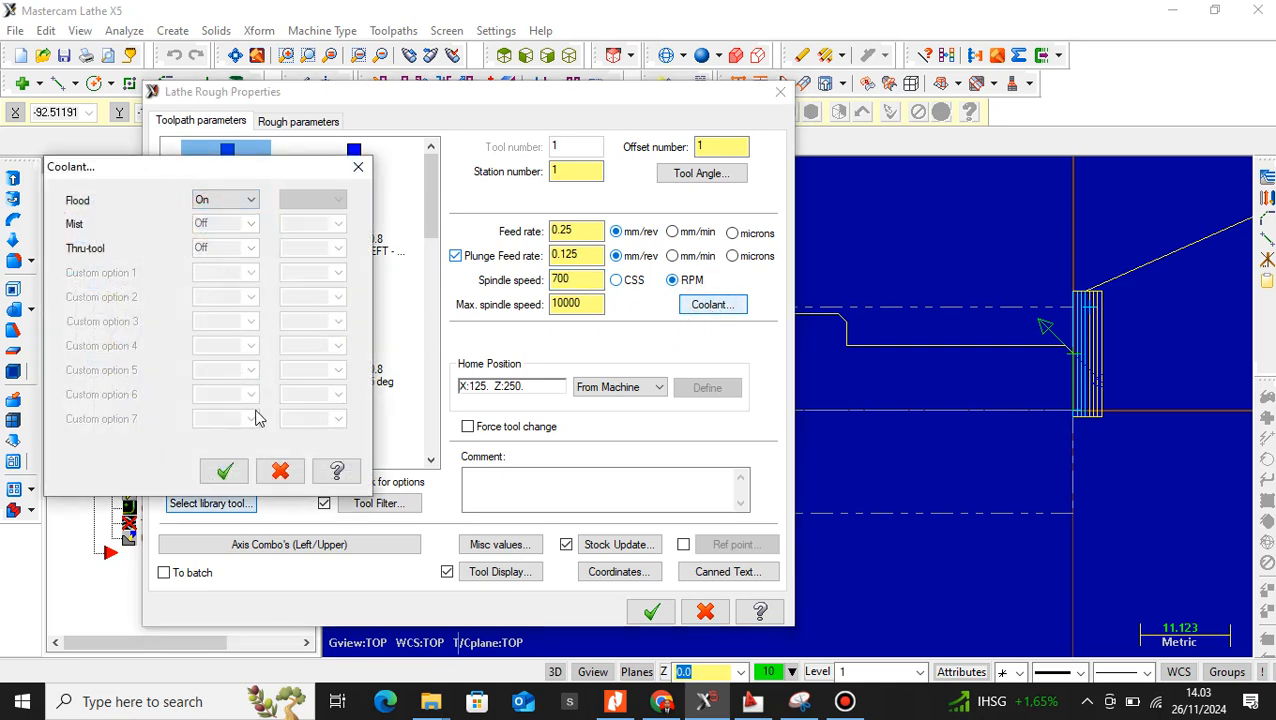
click(226, 472)
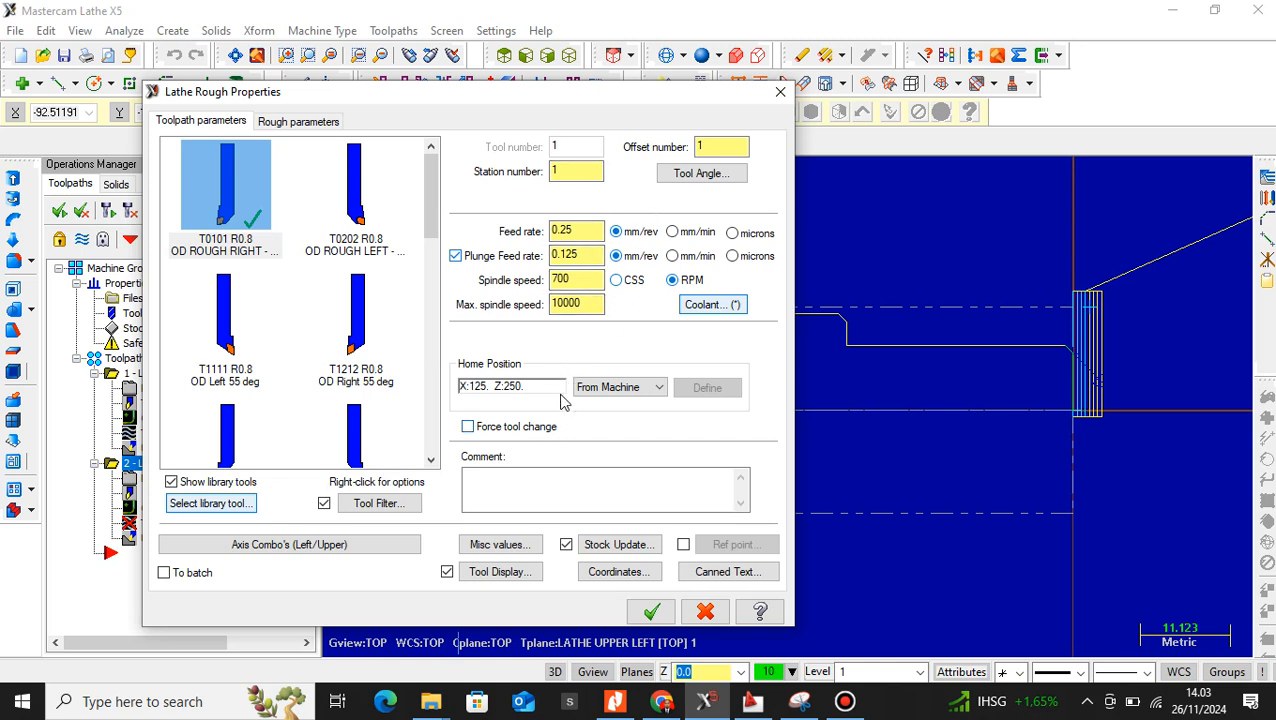
click(646, 612)
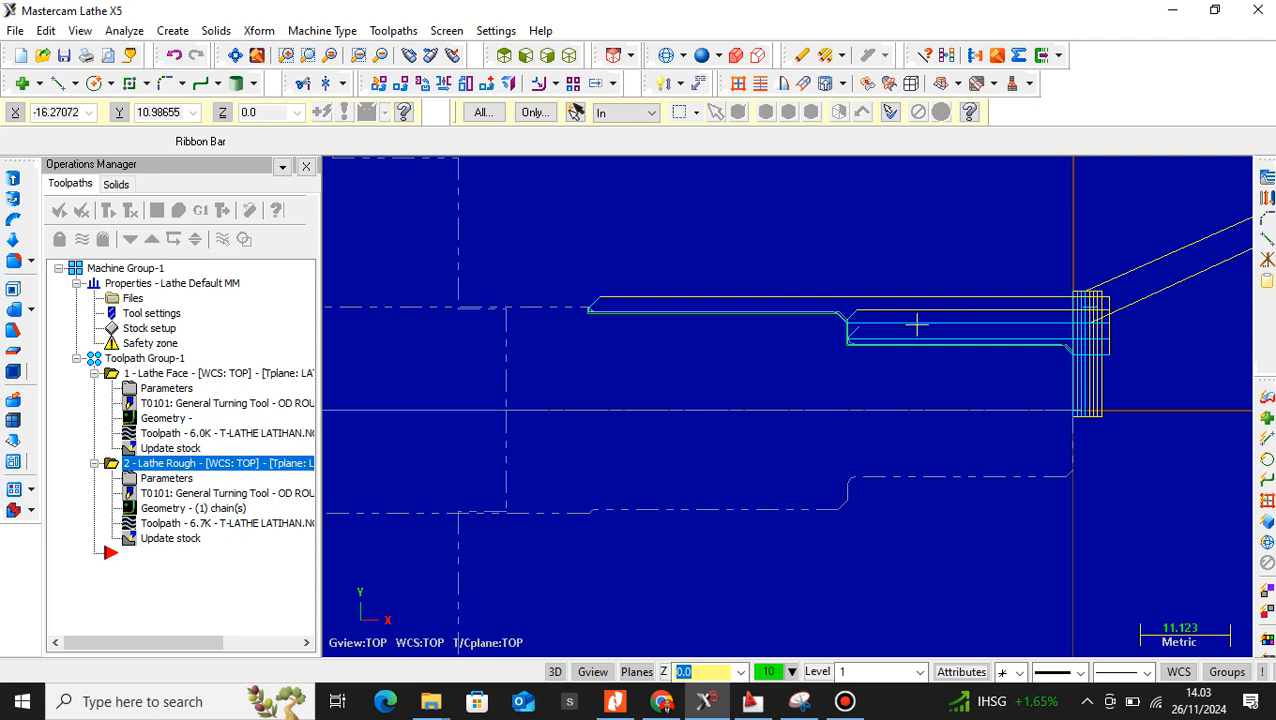
- Edit the Lathe Rough operation's rough parameters and set its depth of cut to 0.5 mm
click(175, 484)
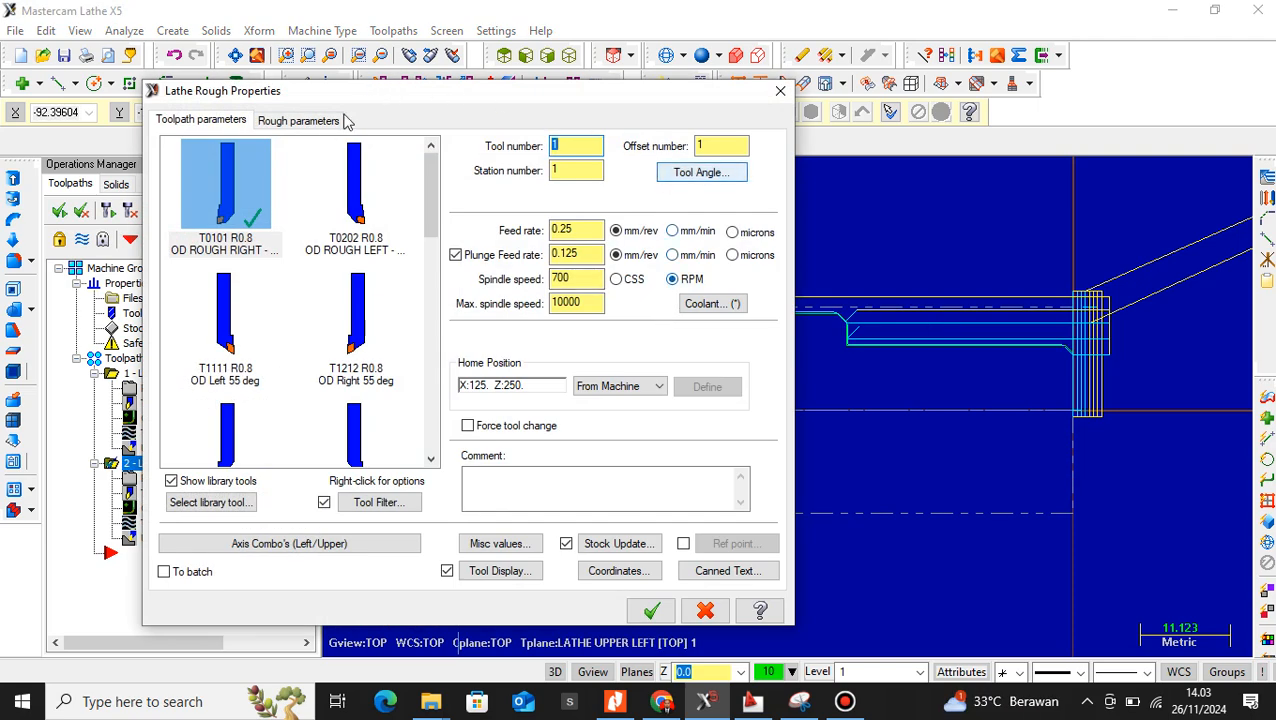
click(338, 120)
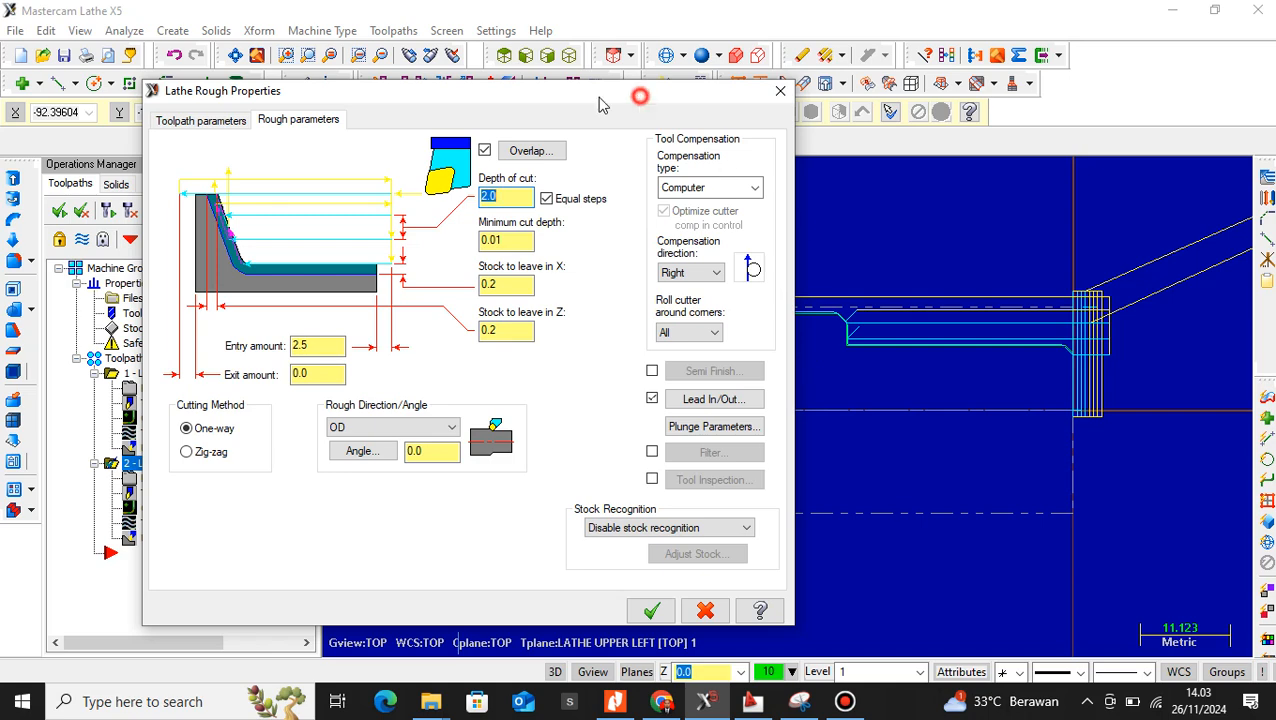
drag(718, 97, 455, 89)
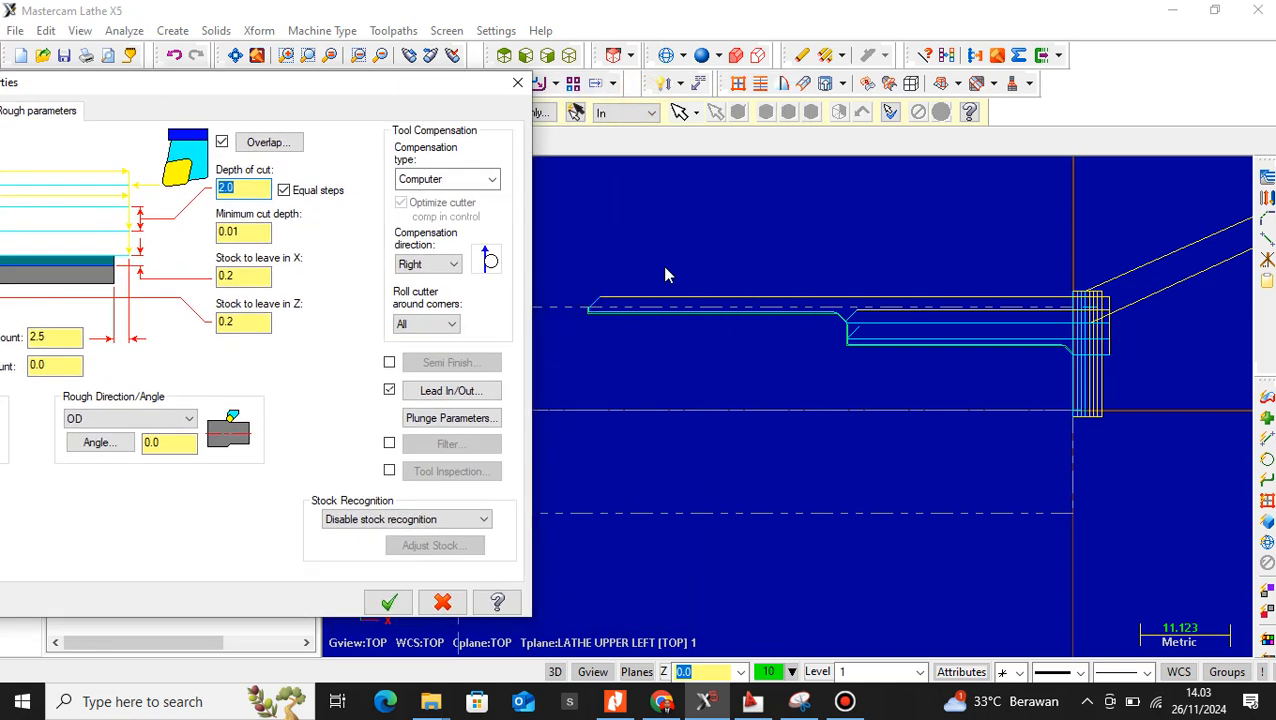
double_click(234, 186)
text(0.5)
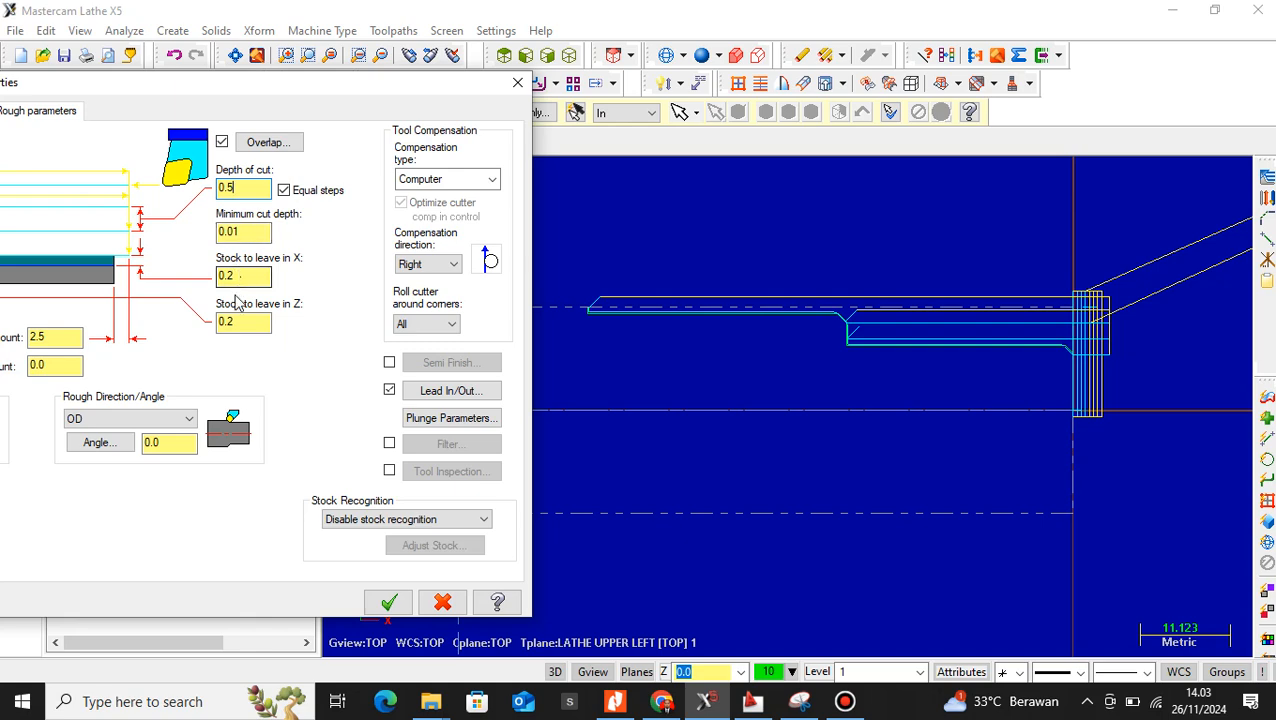
click(390, 601)
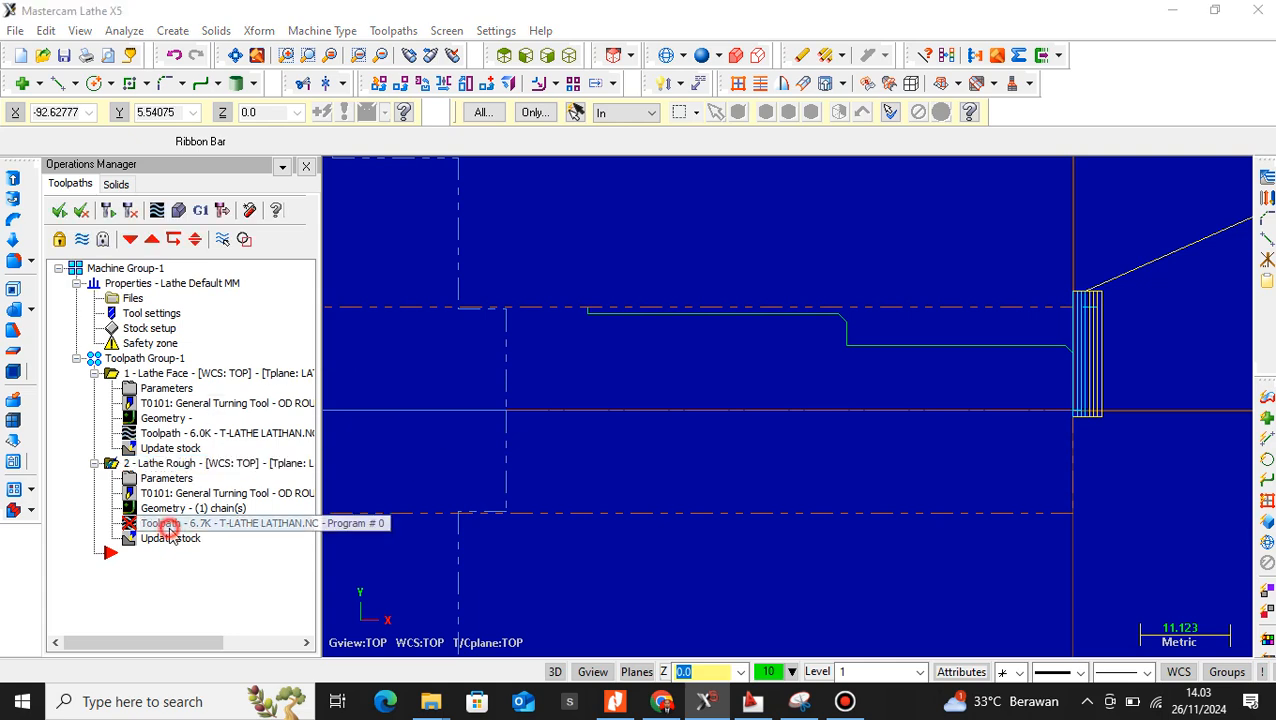
- Regenerate the Lathe Rough toolpath with the new depth of cut and close its backplot
click(170, 530)
click(264, 343)
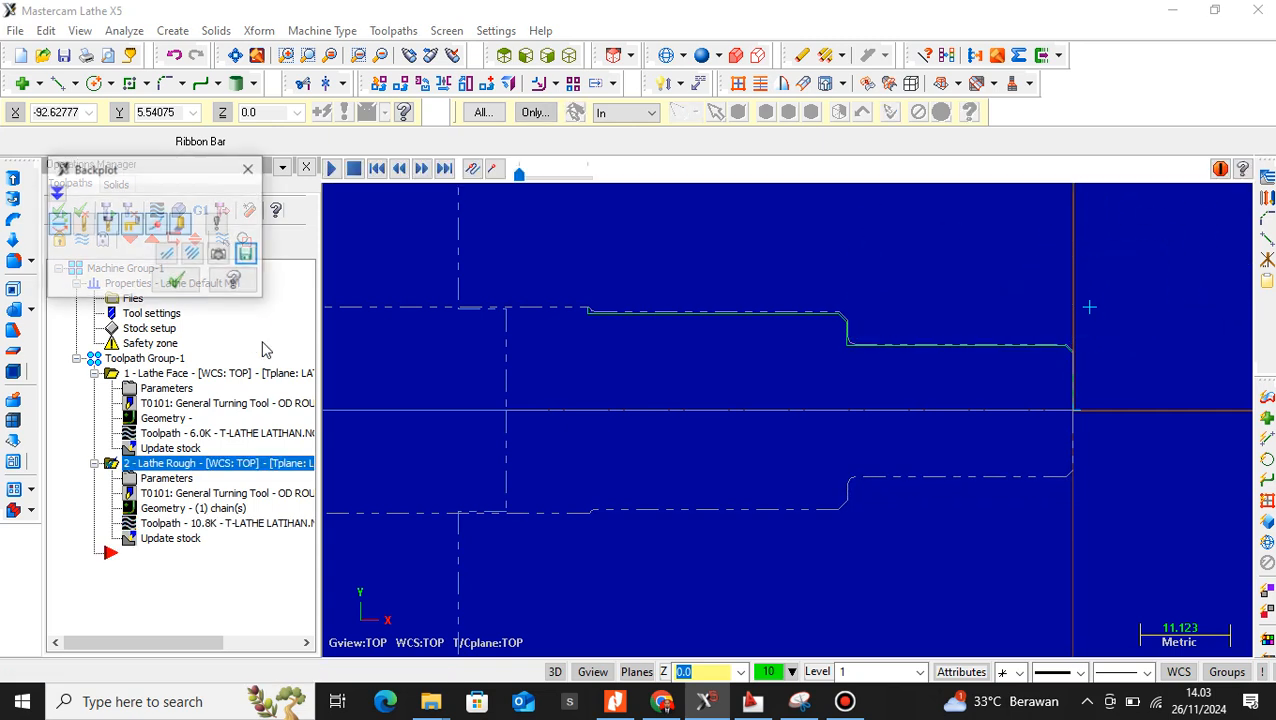
click(175, 280)
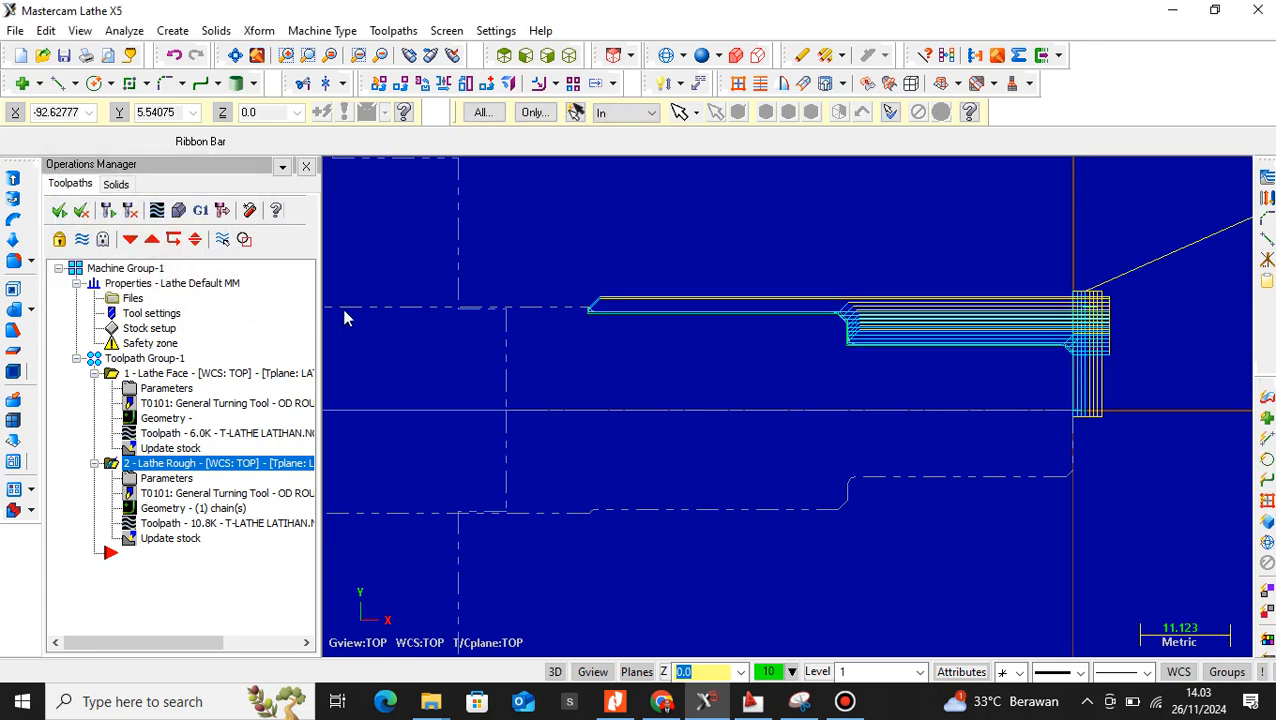
scroll(951, 309, up, 2)
scroll(963, 296, down, 3)
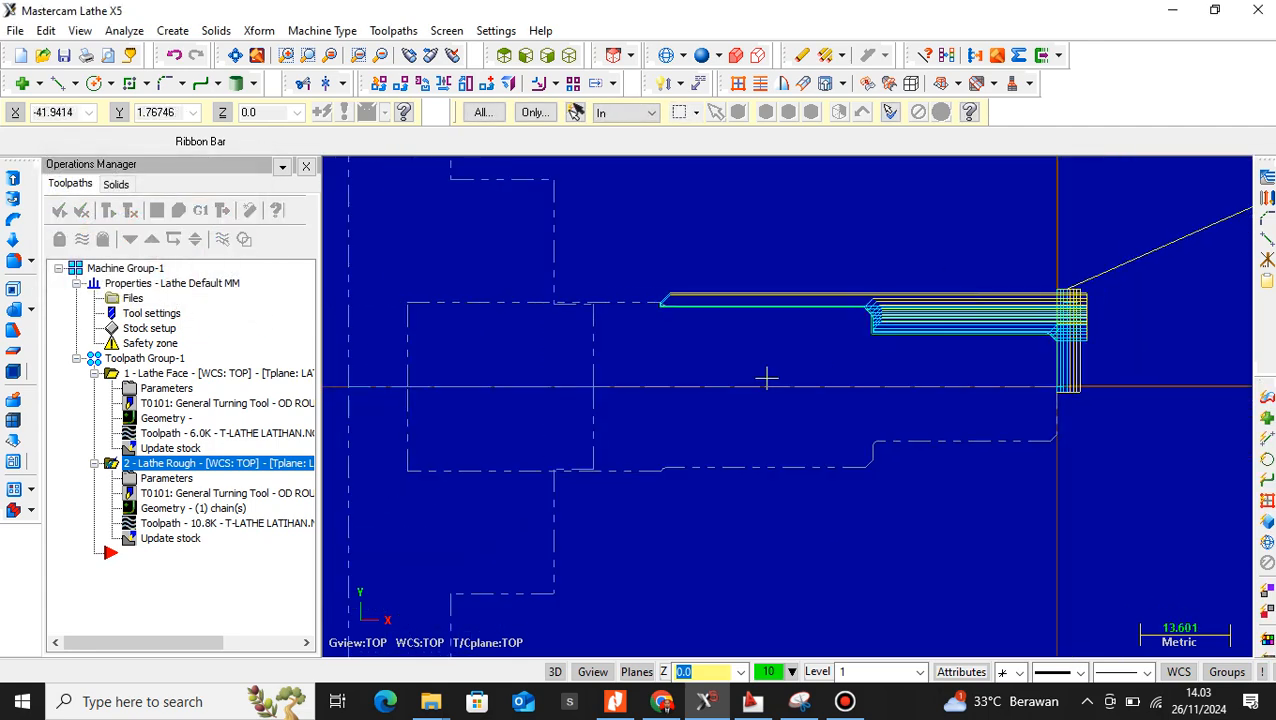
- Start a Lathe Finish toolpath and pick the front-end chamfer as the first entity of the chain
click(413, 28)
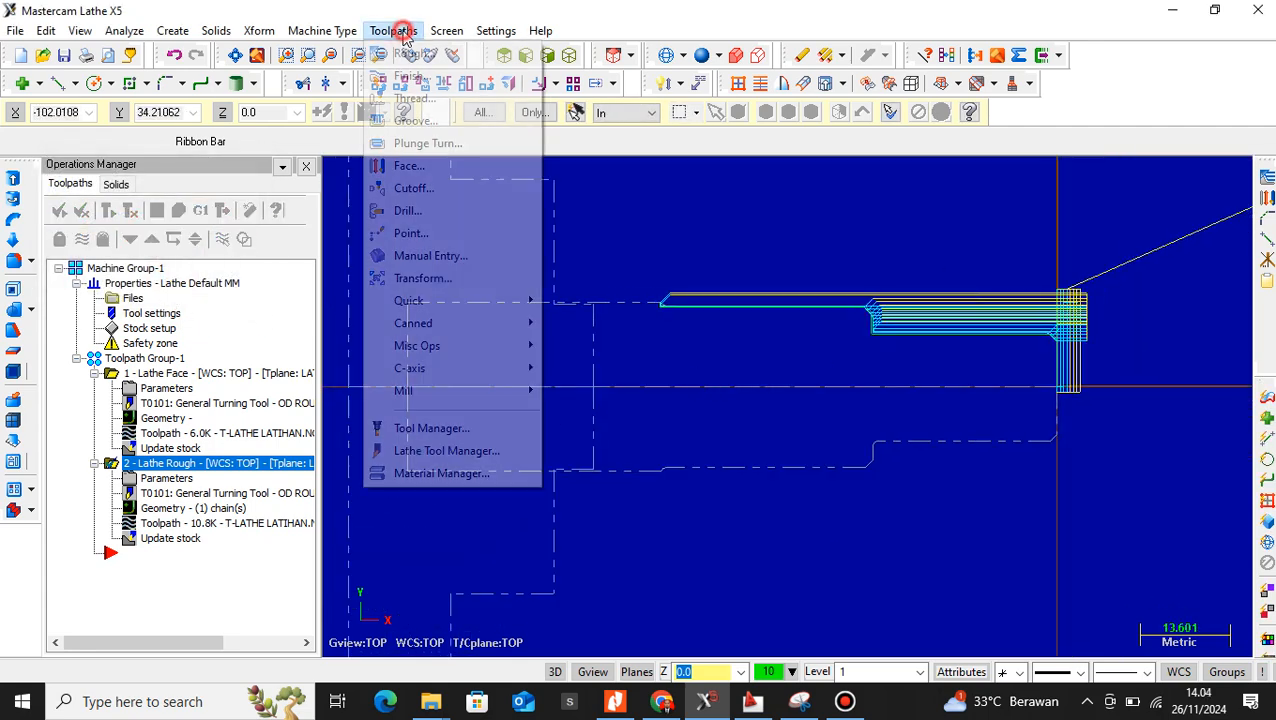
click(411, 80)
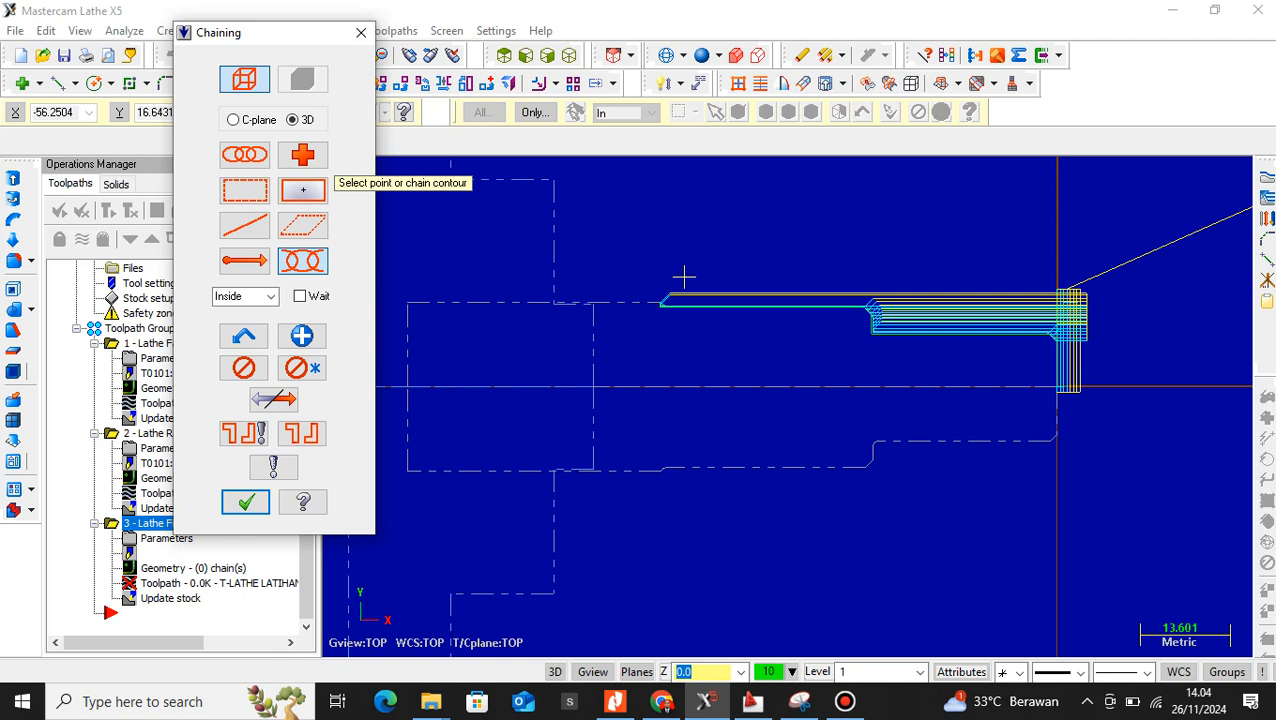
scroll(872, 341, up, 2)
scroll(872, 341, up, 1)
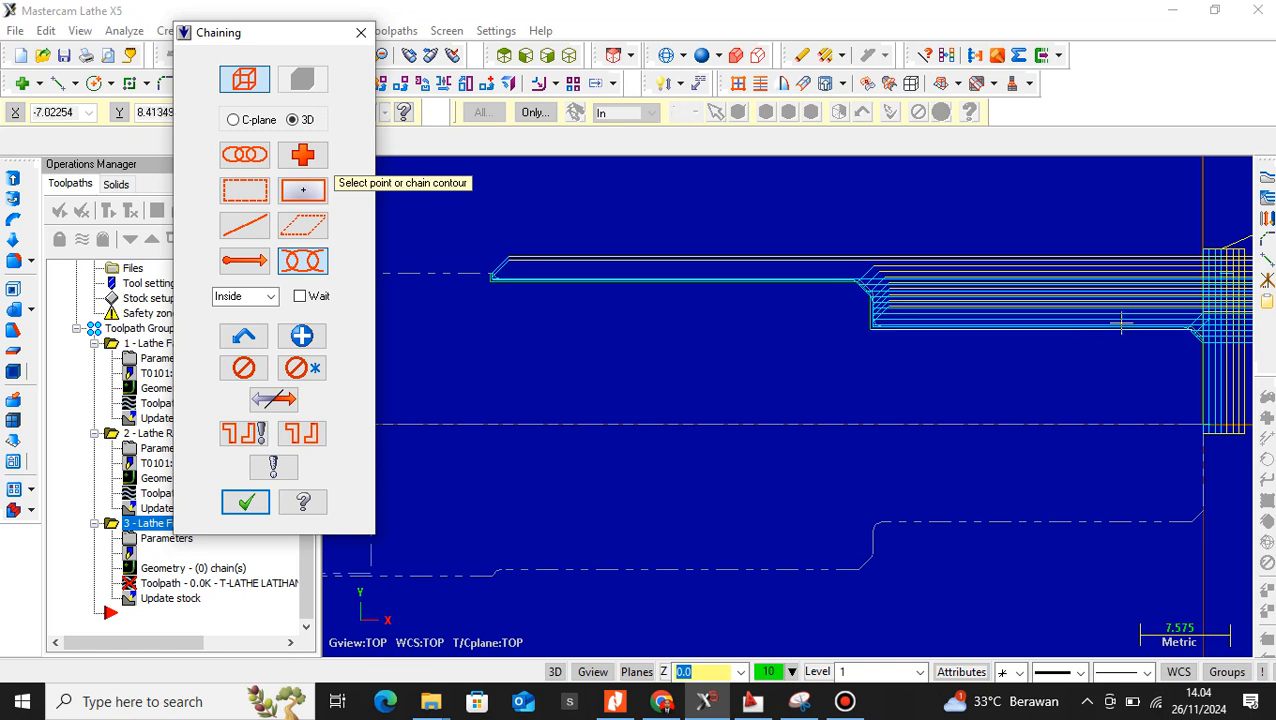
scroll(1125, 318, down, 1)
scroll(1166, 330, up, 2)
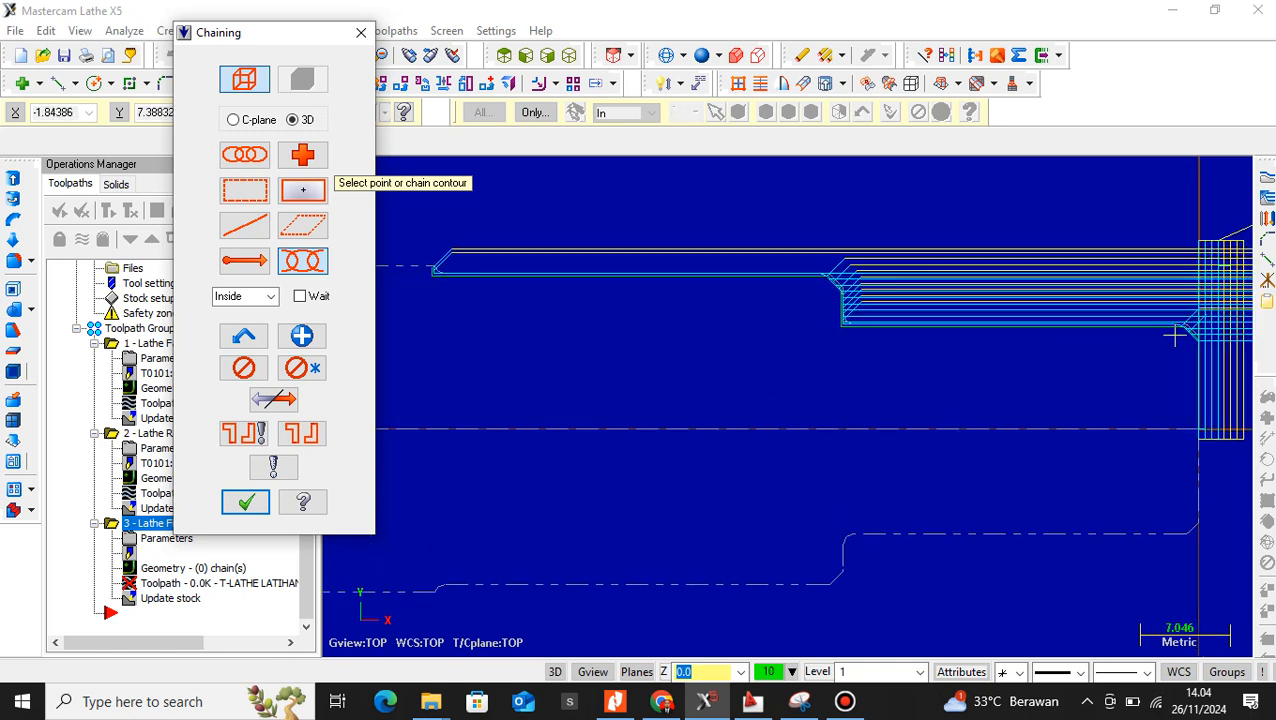
scroll(1175, 337, up, 1)
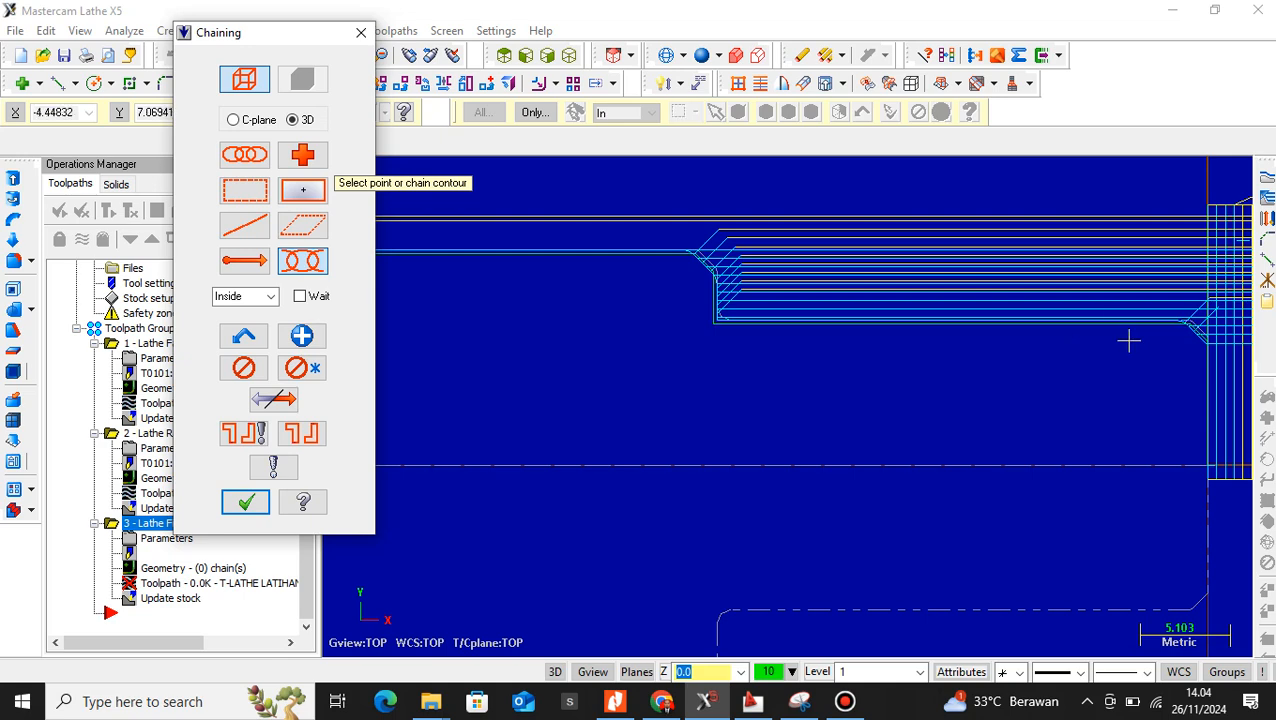
scroll(1110, 305, down, 3)
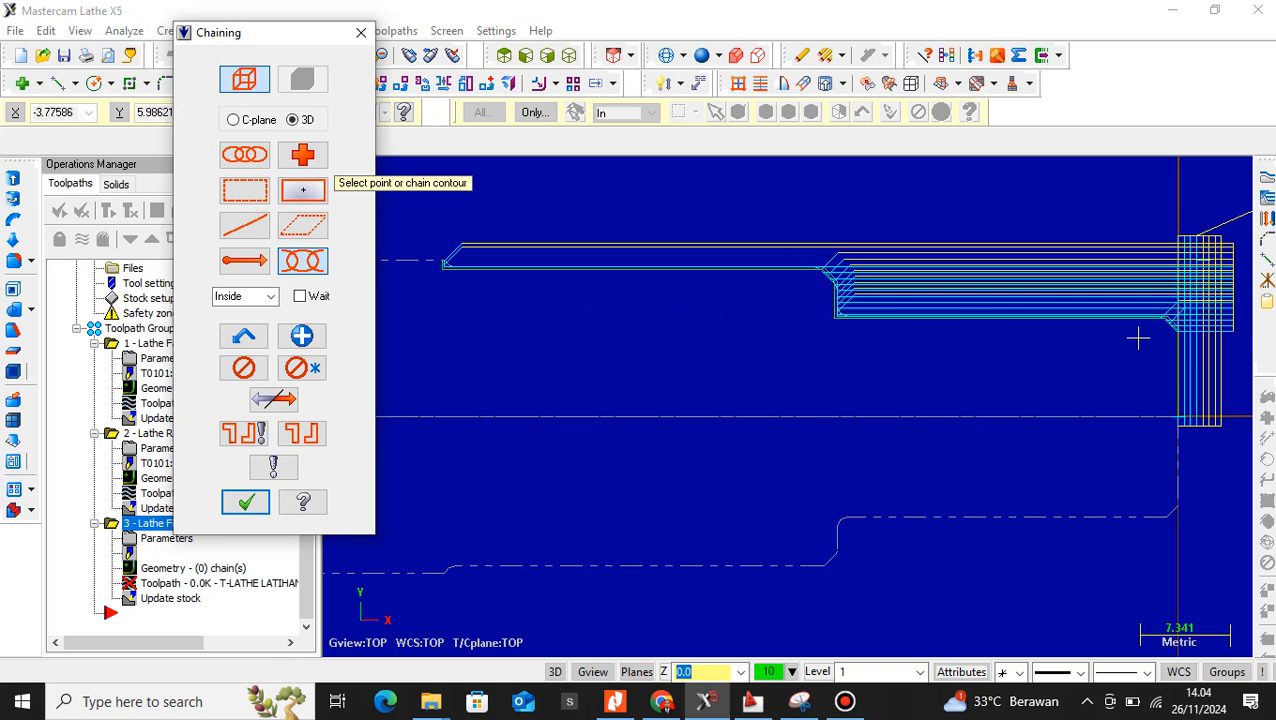
scroll(1157, 322, up, 2)
click(1172, 327)
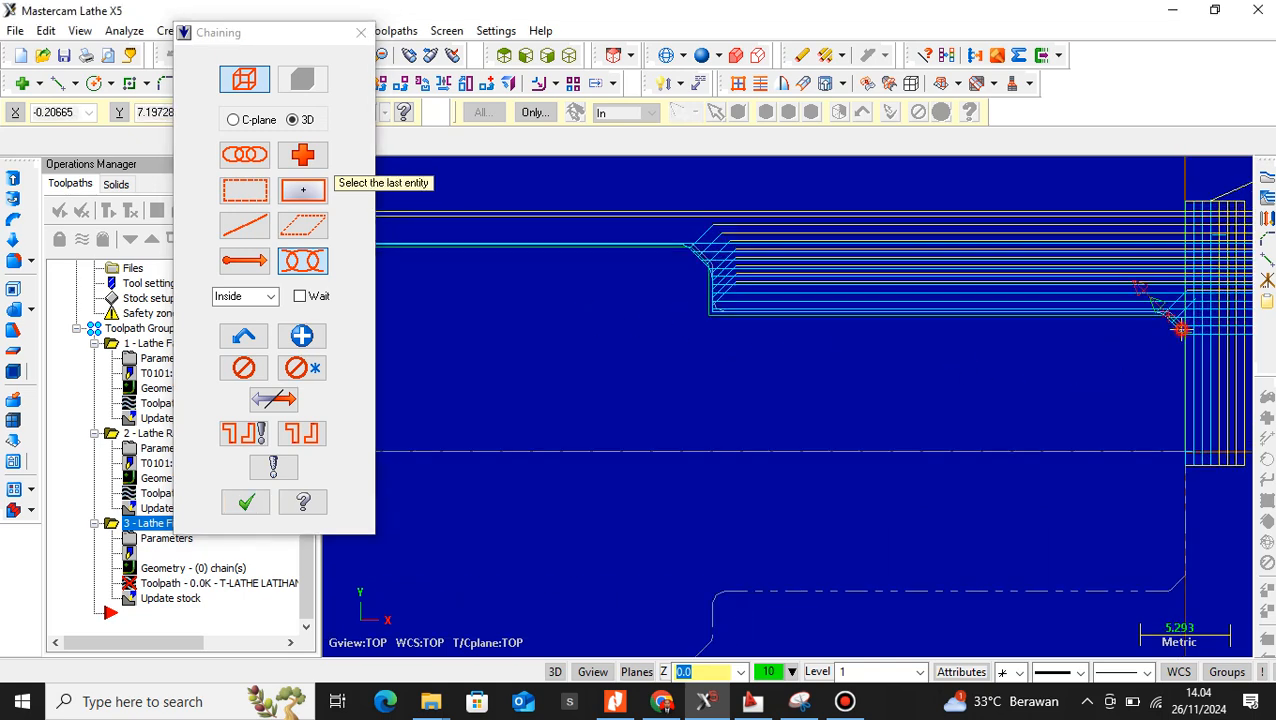
- Complete the finishing chain at the short vertical line on the profile's chuck-side end and accept it
scroll(1148, 345, down, 2)
scroll(1149, 344, down, 2)
scroll(585, 287, up, 6)
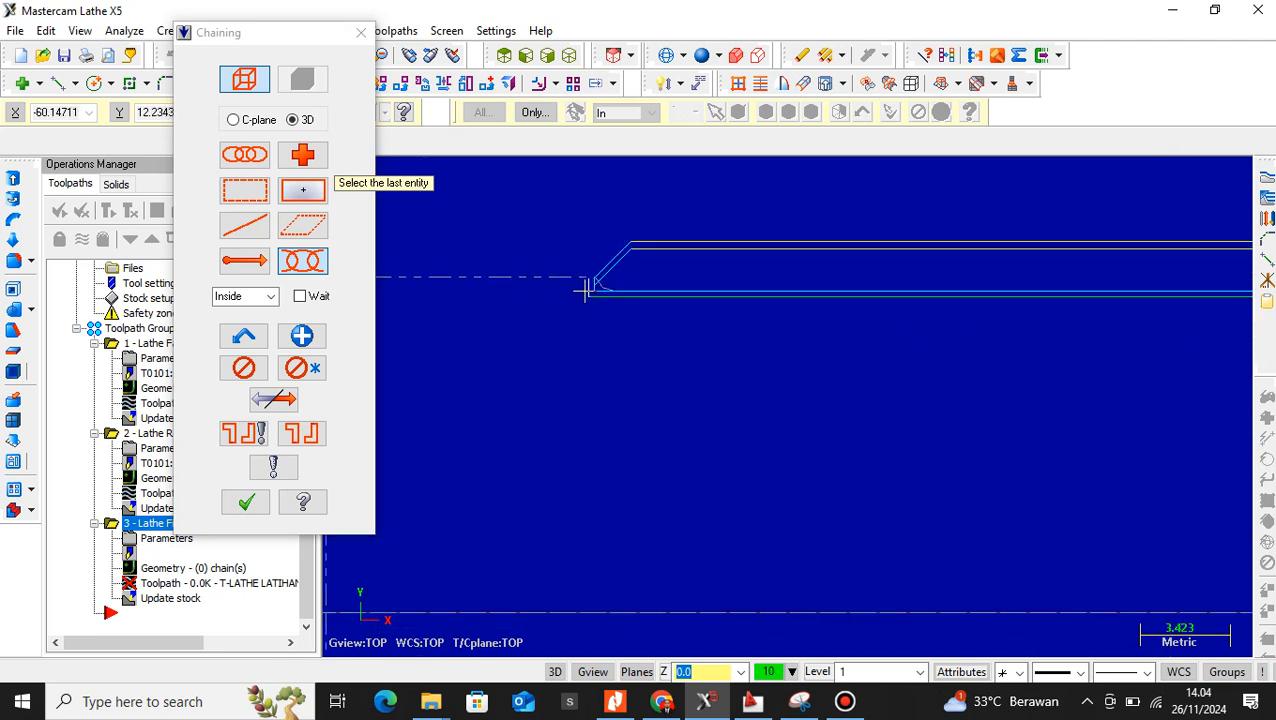
click(586, 289)
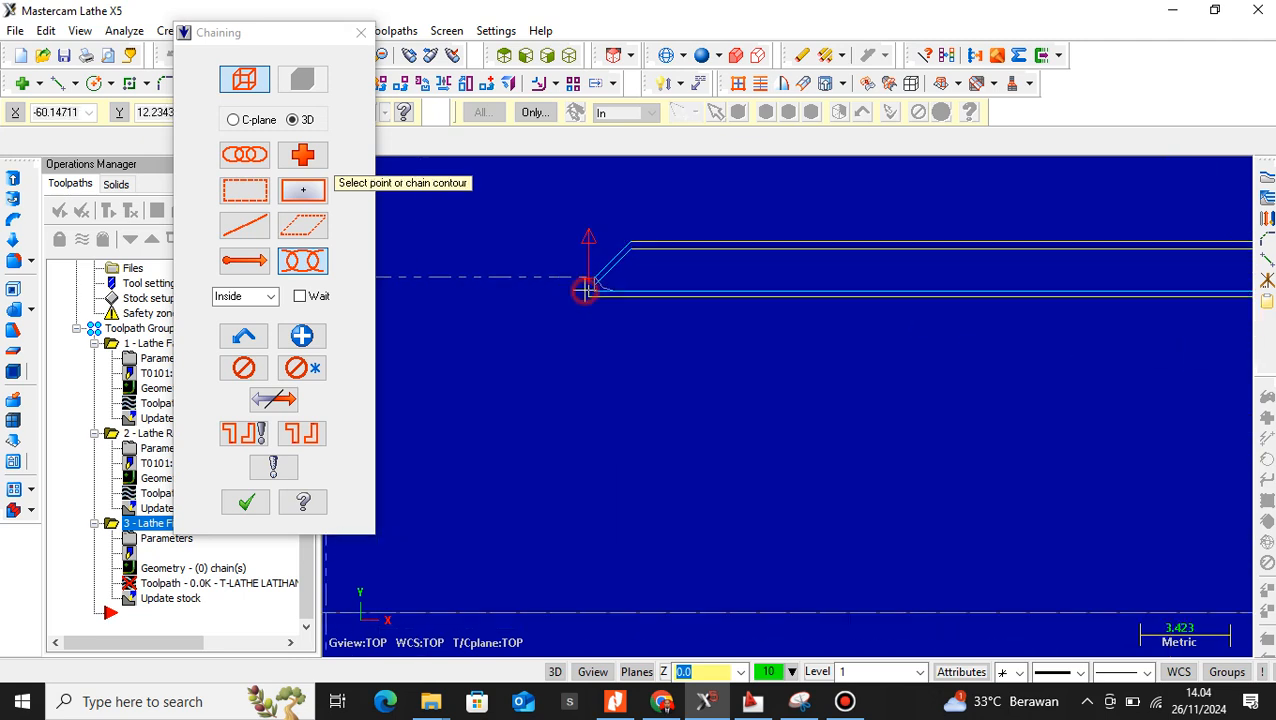
click(246, 503)
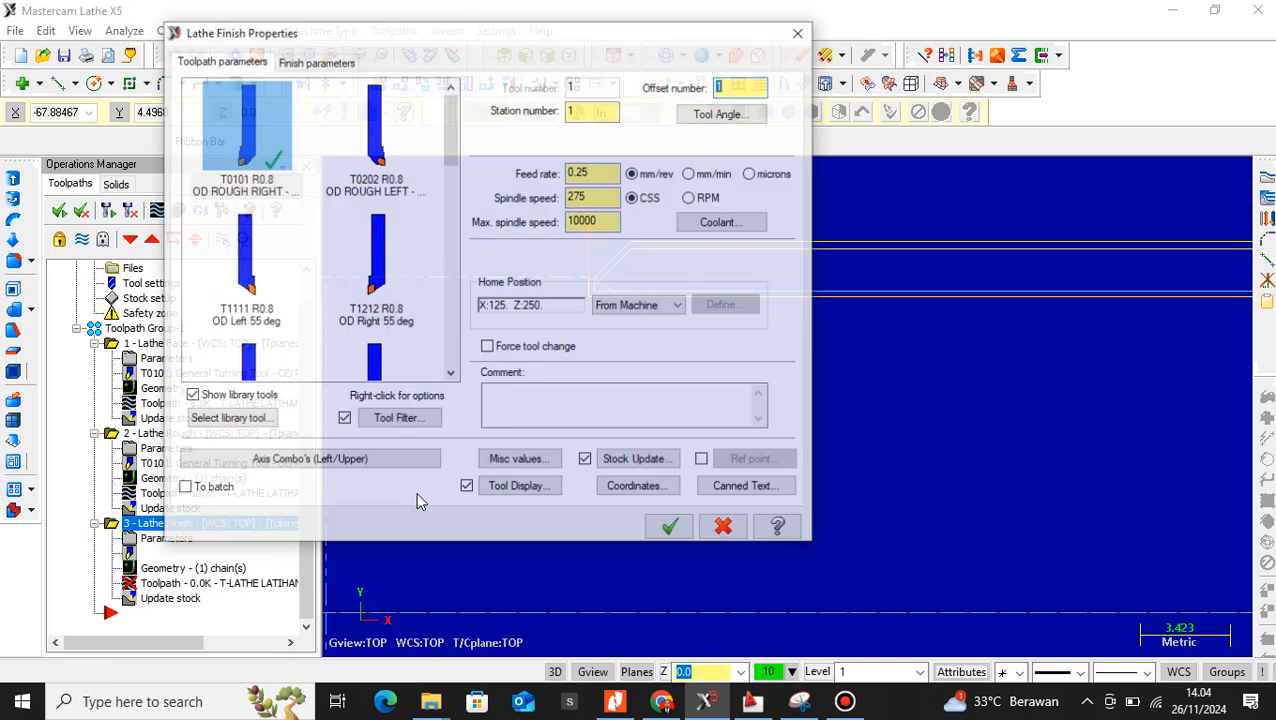
- Choose the T2121 R0.8 OD Finish Right 35 deg. tool and set its tool, station and offset numbers to 2
scroll(310, 275, down, 5)
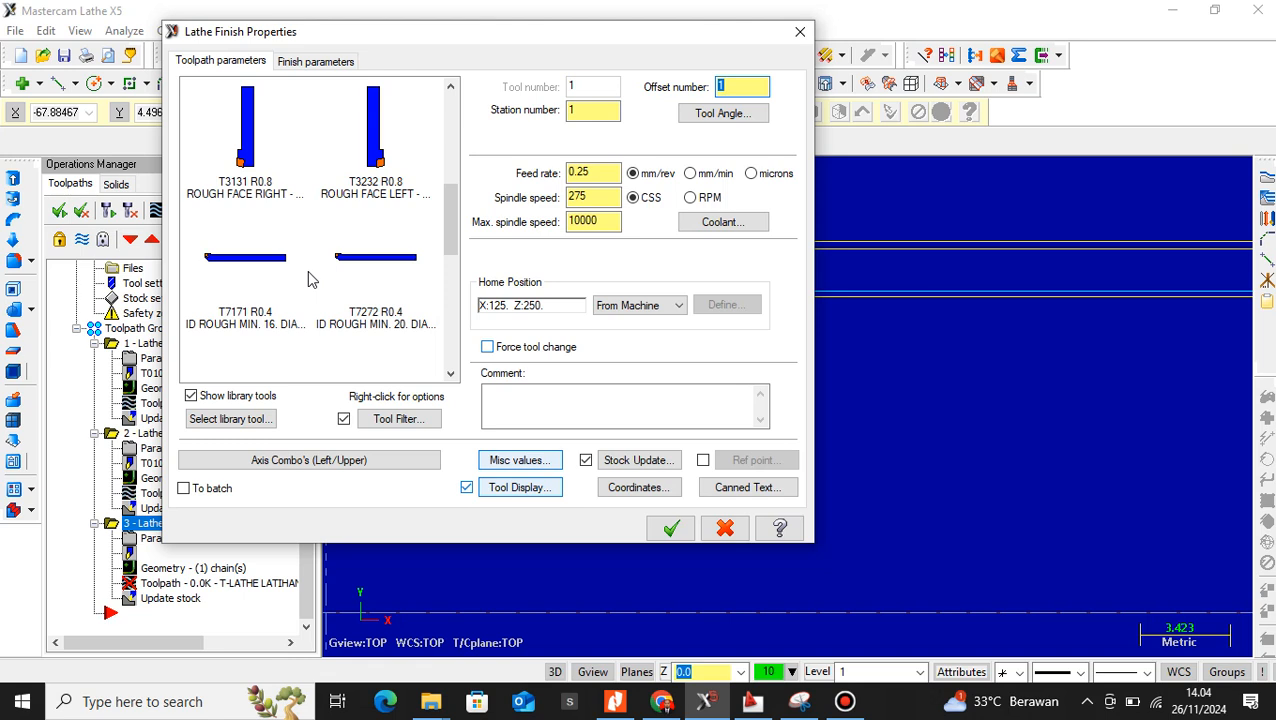
scroll(310, 279, up, 2)
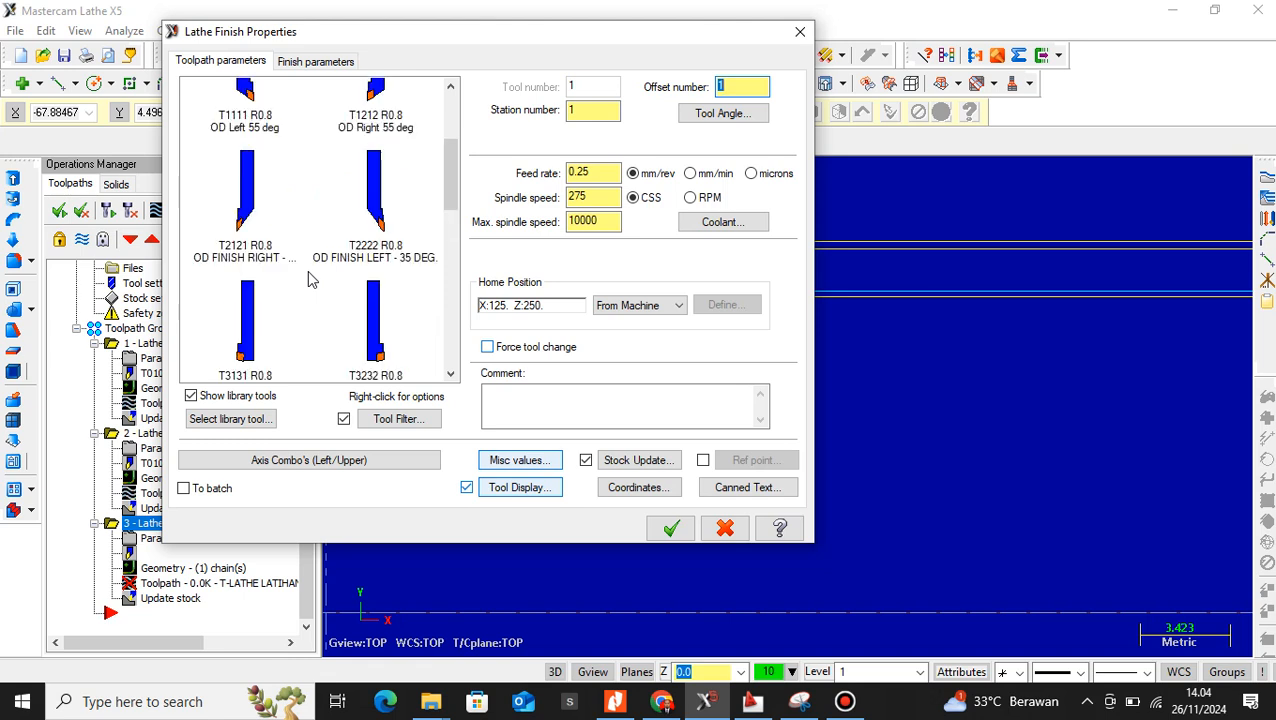
click(255, 228)
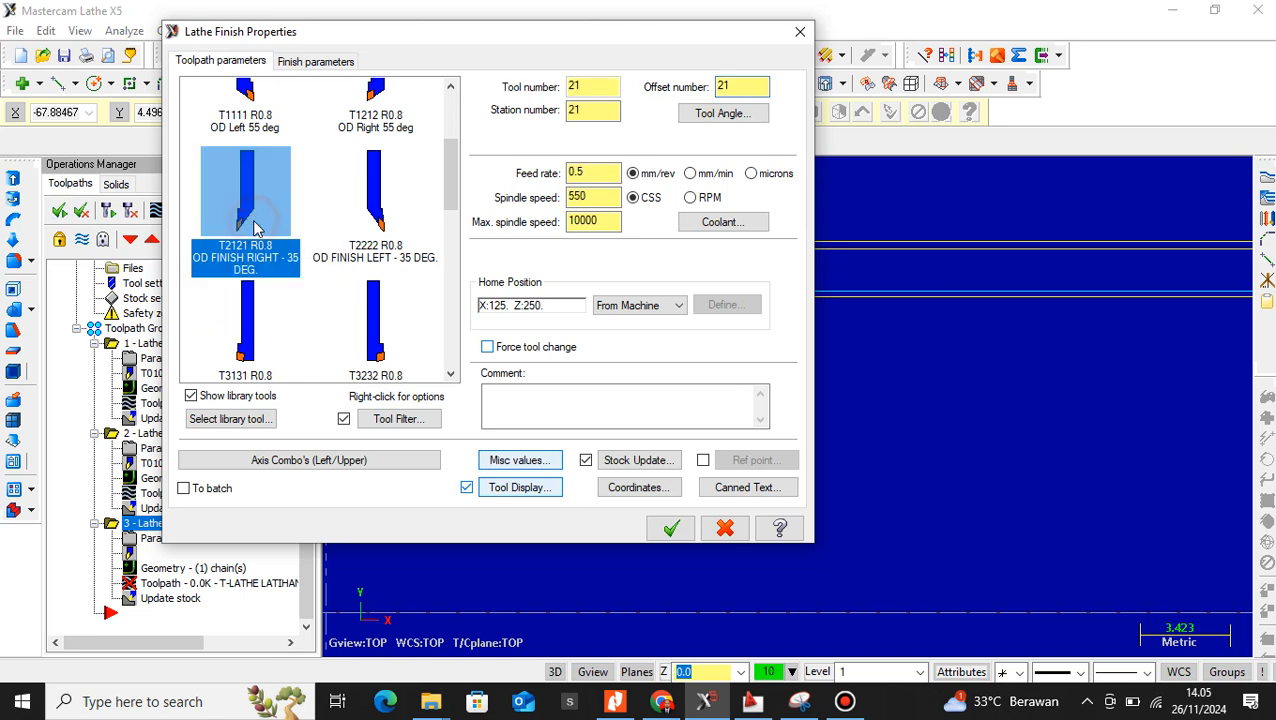
click(578, 84)
drag(578, 84, 553, 90)
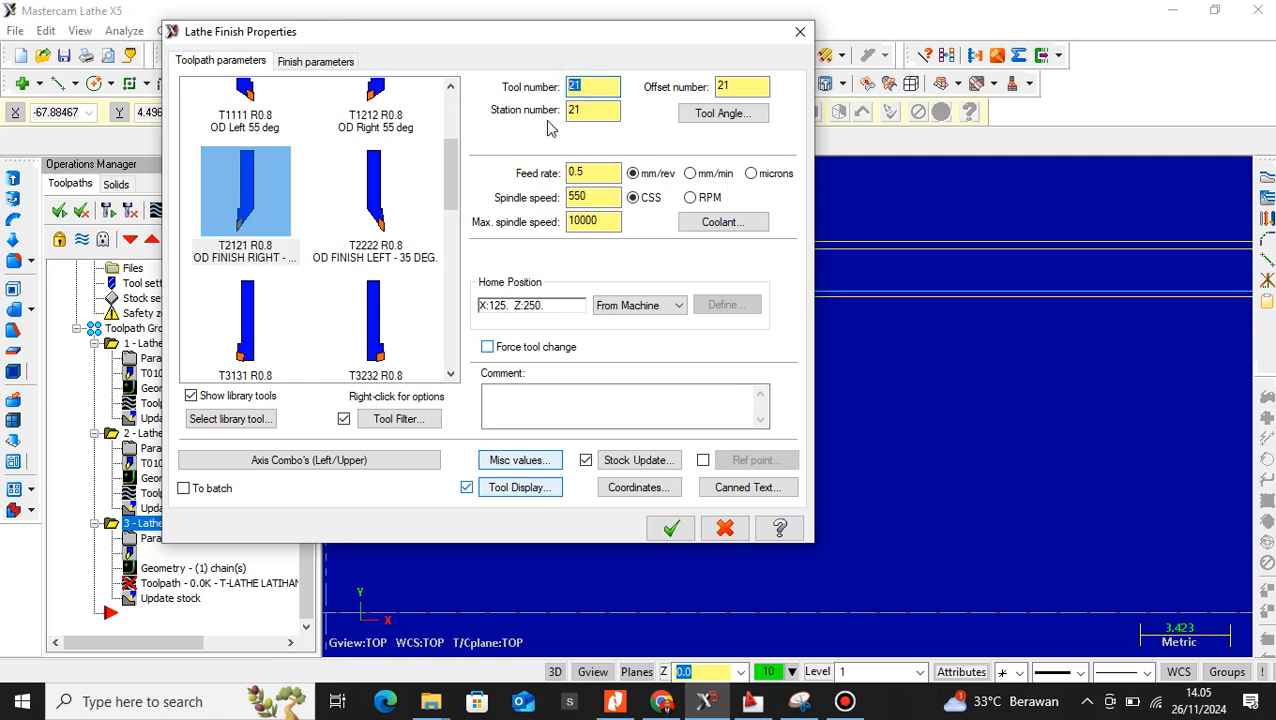
drag(600, 110, 560, 113)
text(2)
drag(748, 87, 708, 88)
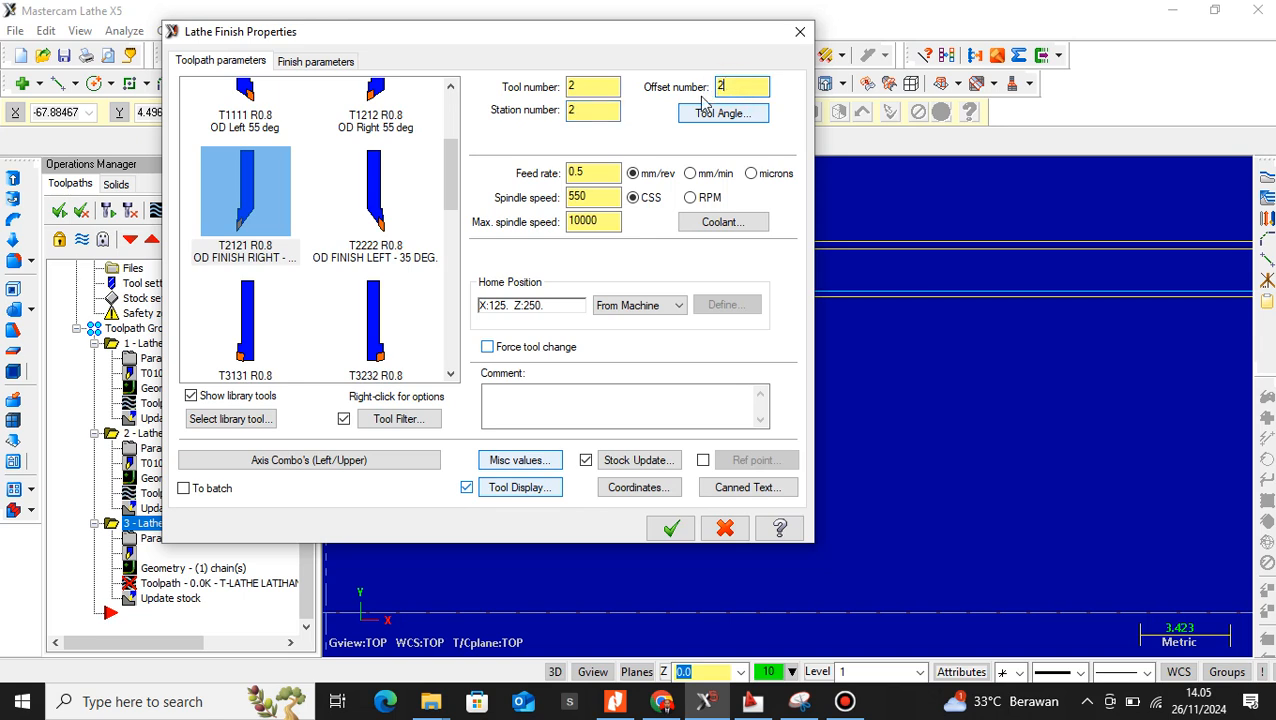
- Set the finishing feed rate to 0.2 mm/rev and the spindle speed to 1000 RPM
click(600, 173)
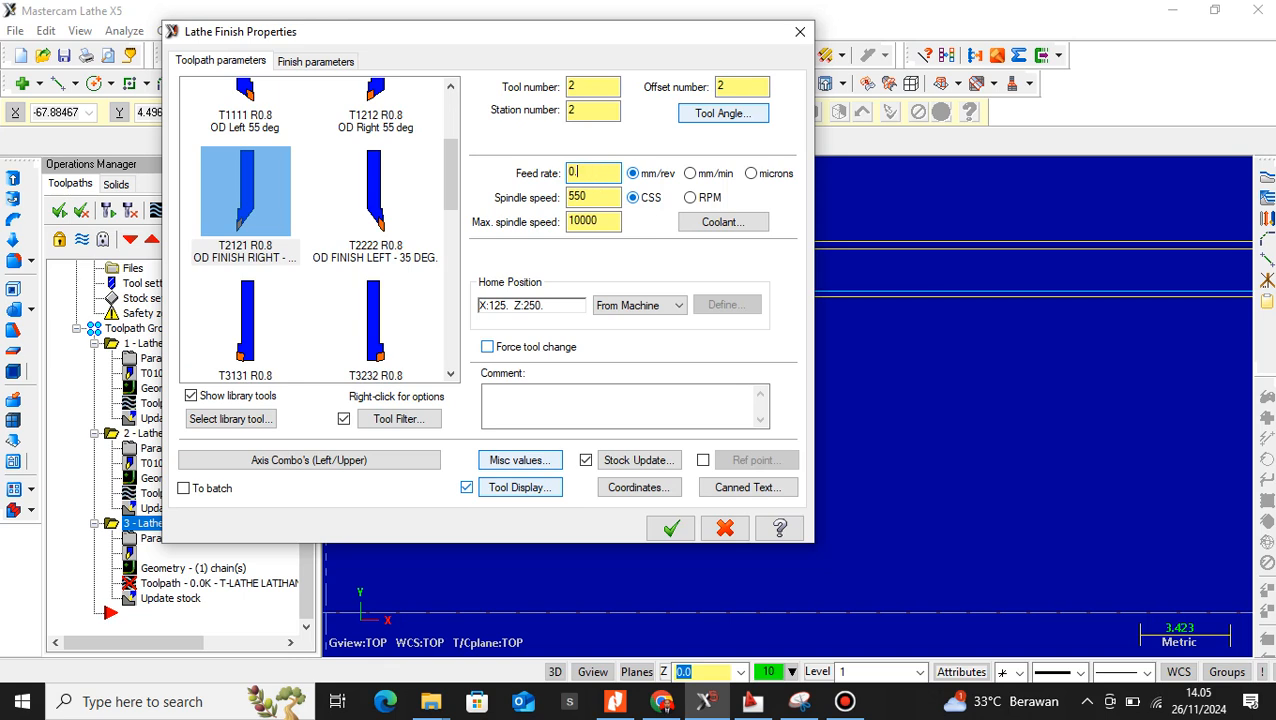
click(691, 198)
click(594, 202)
drag(594, 202, 545, 193)
text(1000)
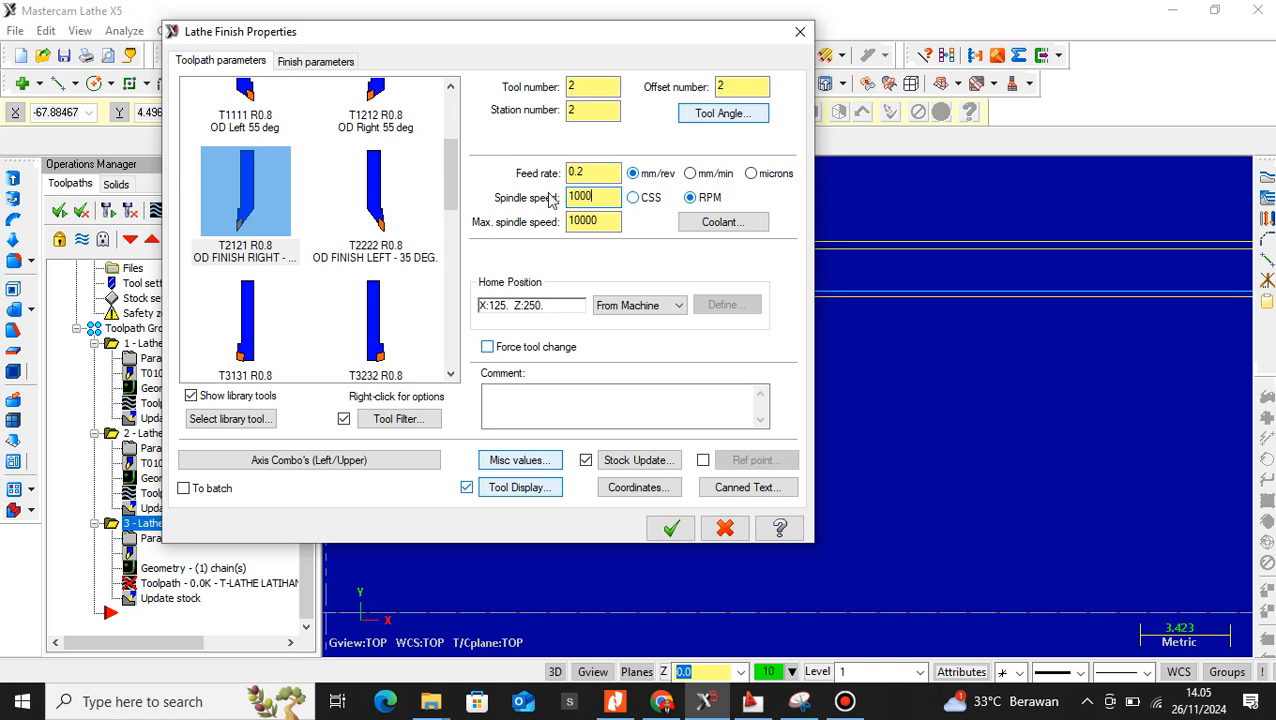
- Turn flood coolant on for the finishing operation
click(722, 222)
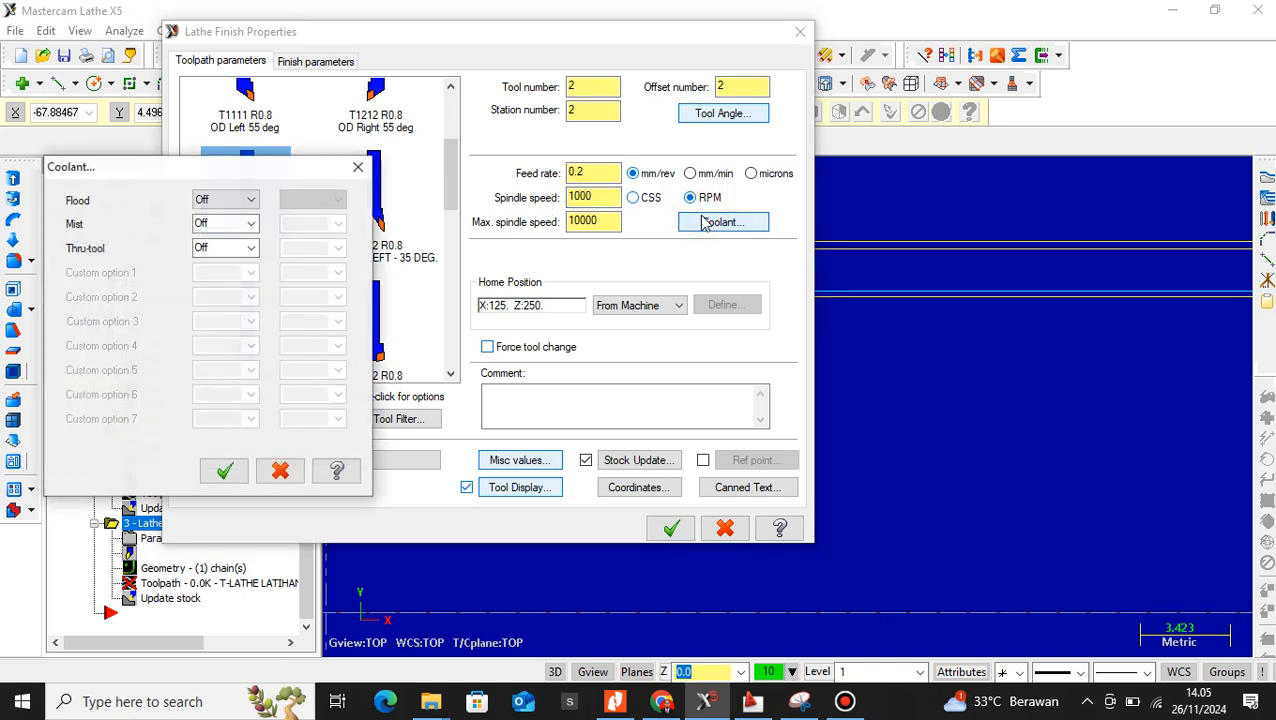
click(202, 197)
click(205, 221)
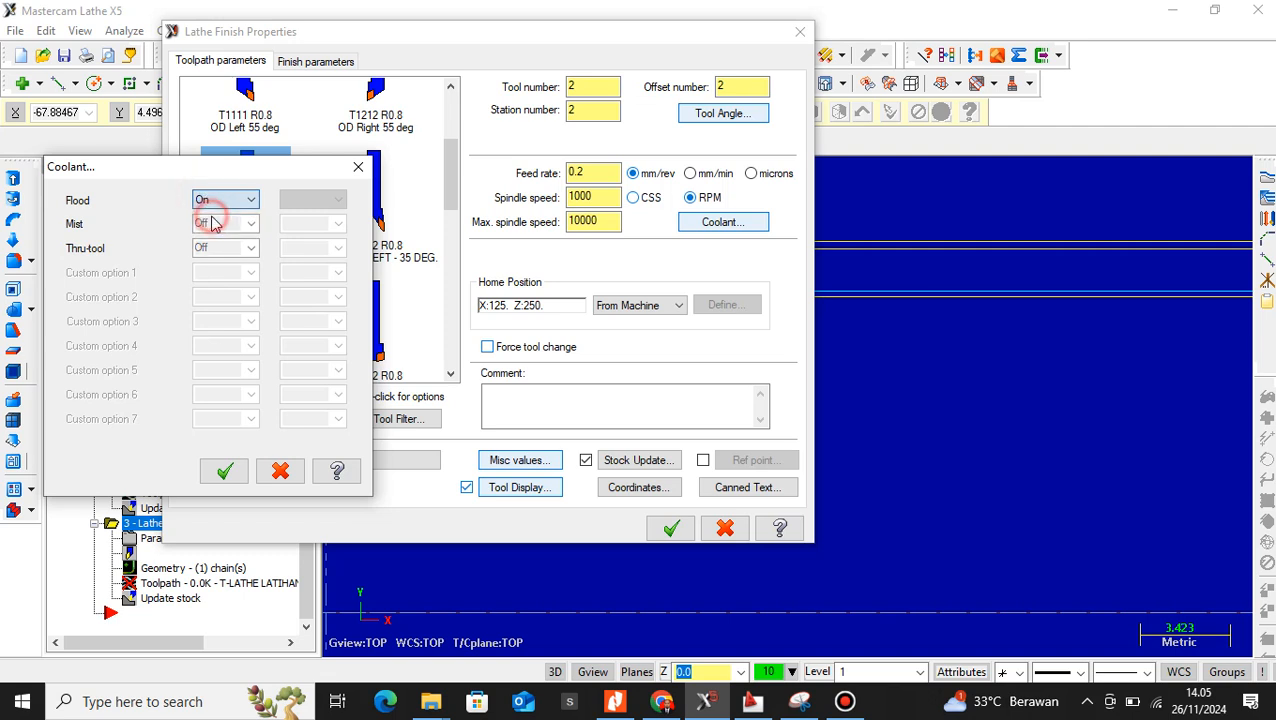
click(224, 470)
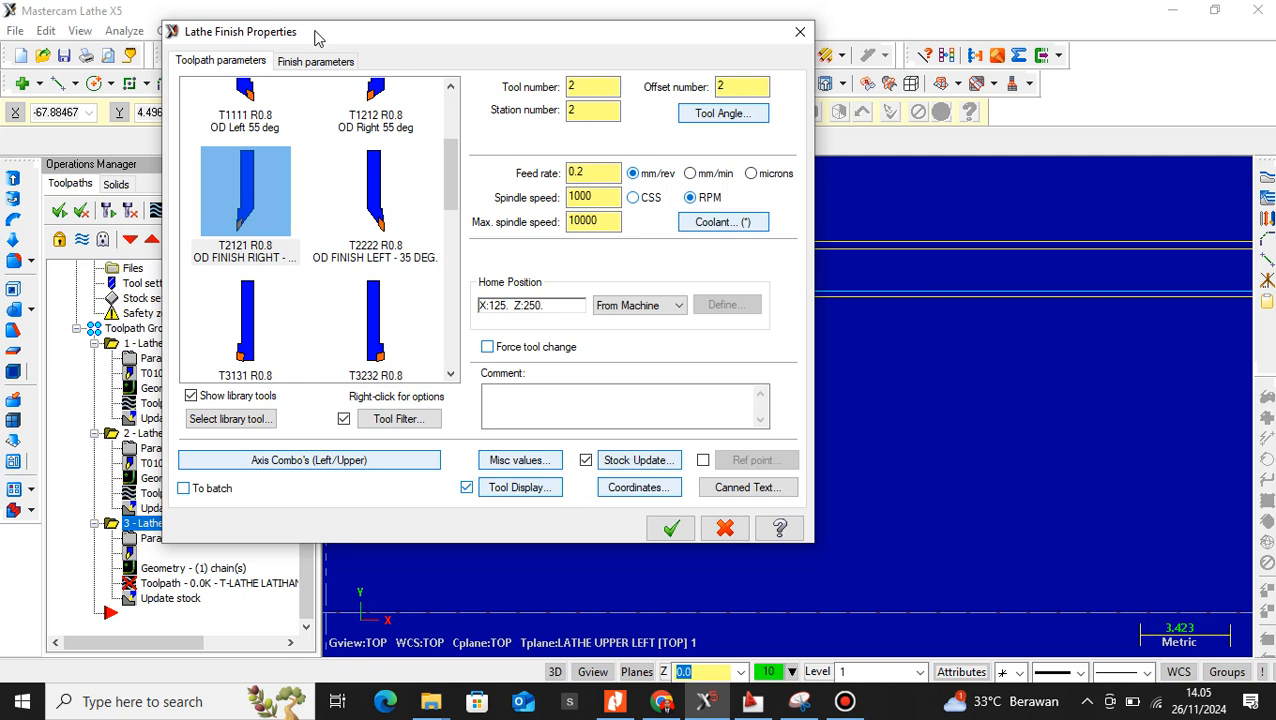
- Set the finish stepover to 0.1 mm and generate the finishing toolpath
click(316, 62)
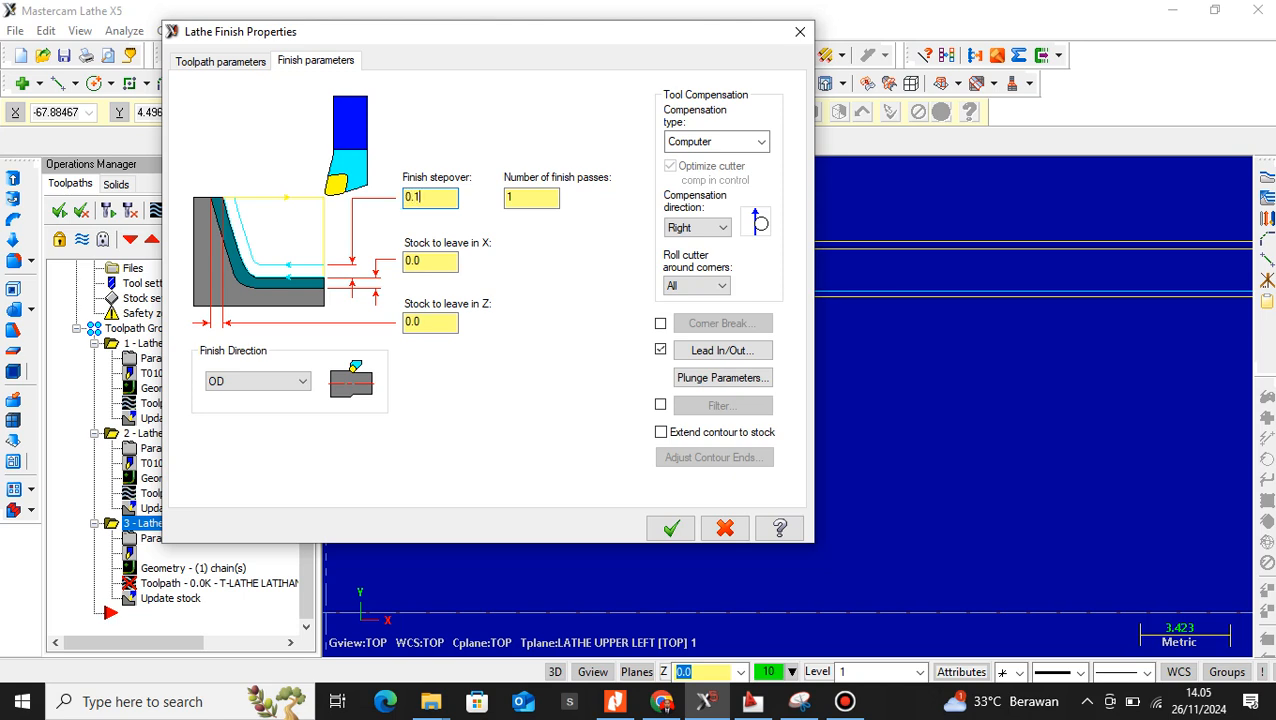
click(671, 529)
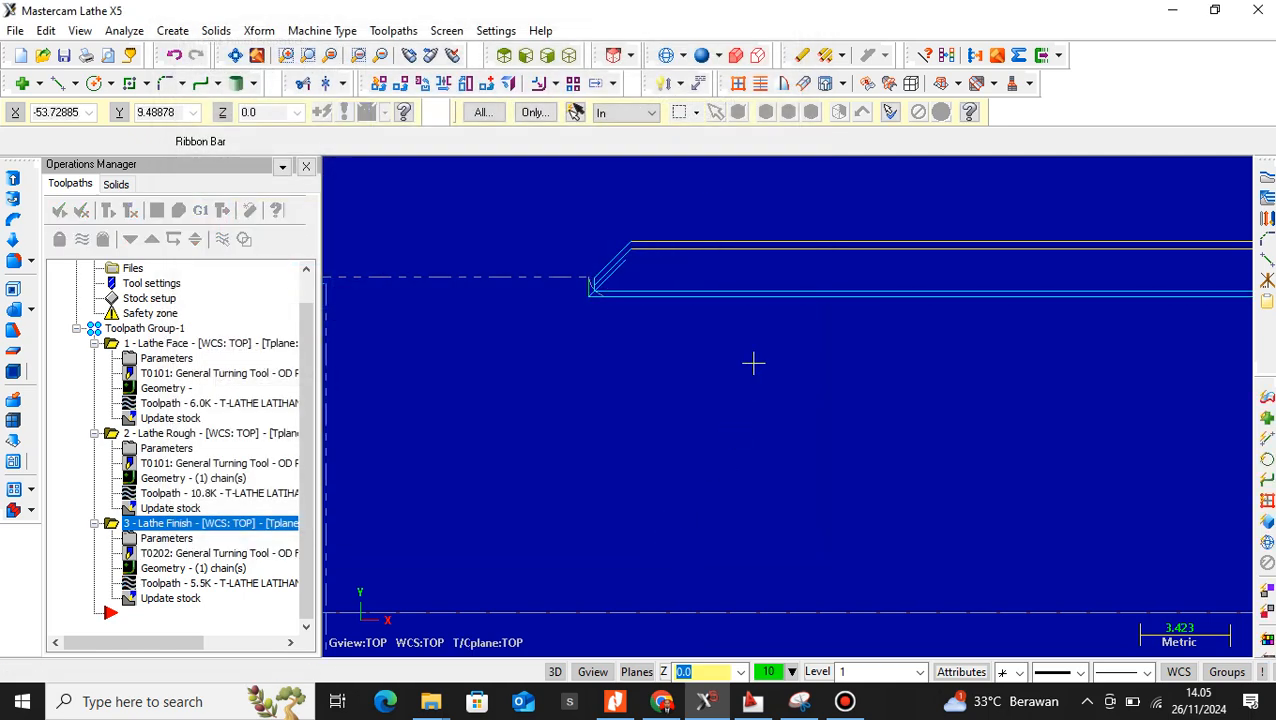
- Open solid verification for the facing, roughing and finishing toolpaths and lower the simulation speed to about mid-range
scroll(754, 363, down, 5)
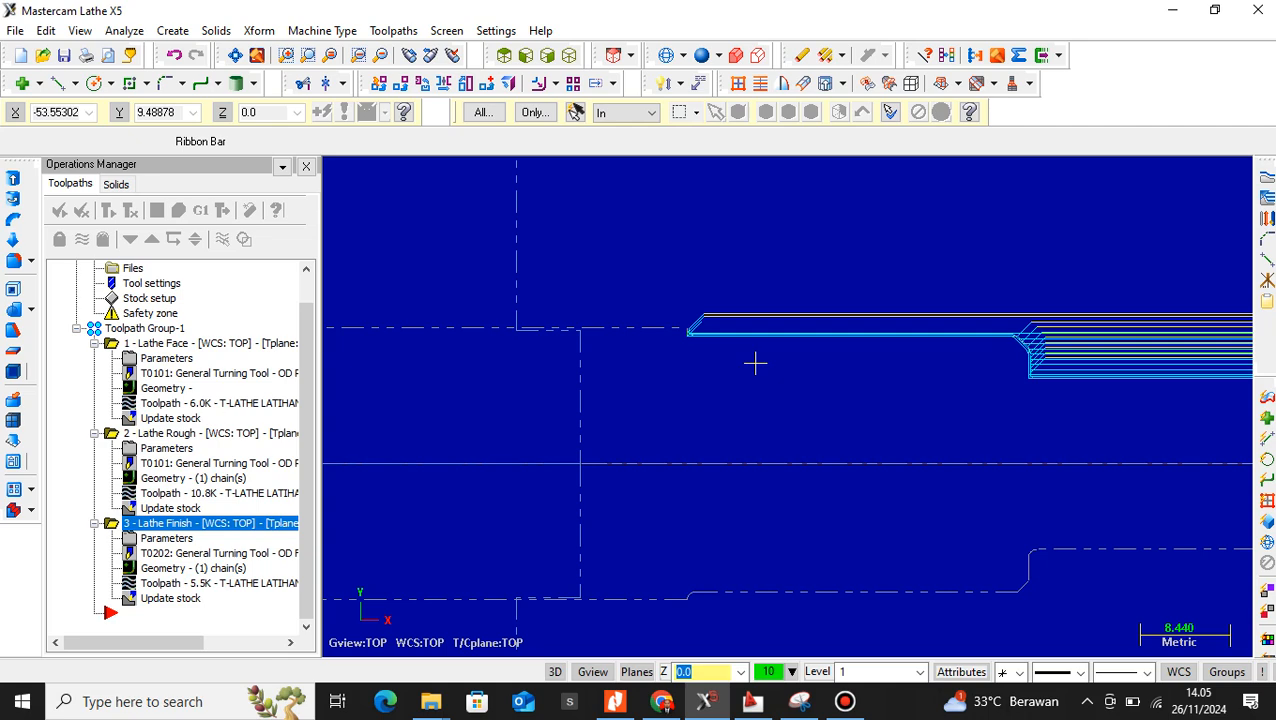
scroll(754, 363, down, 5)
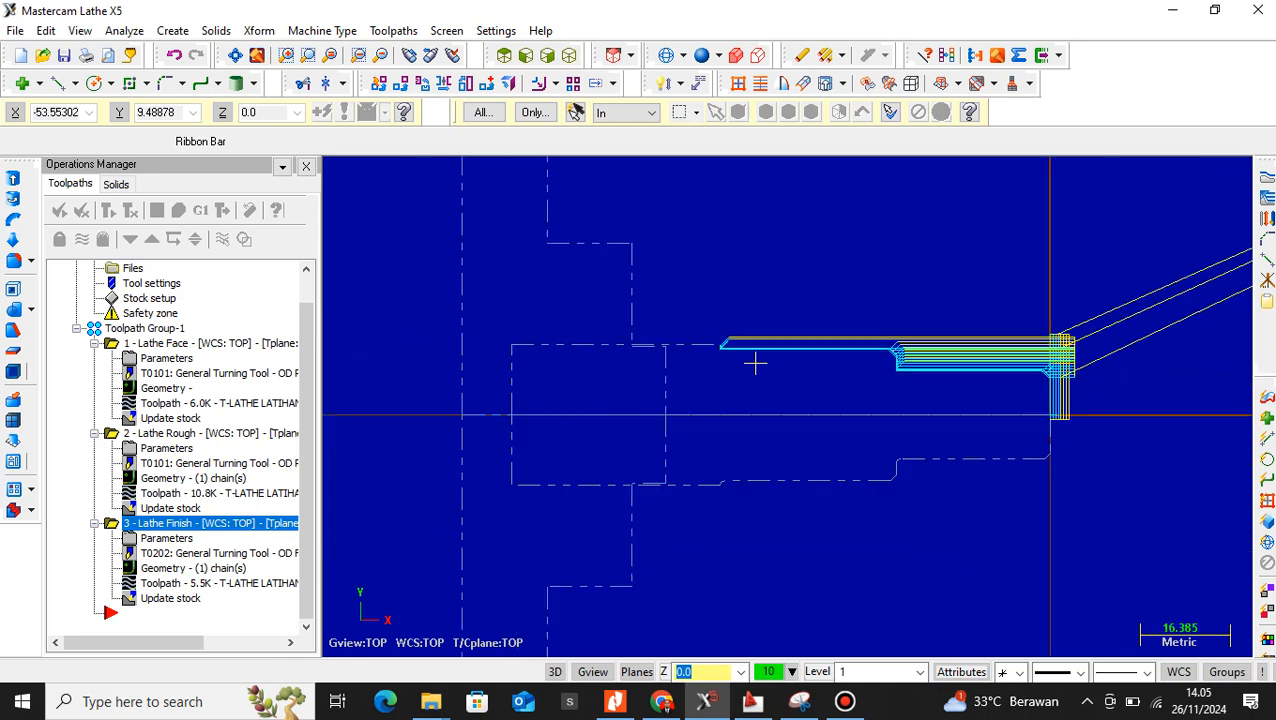
scroll(754, 363, down, 2)
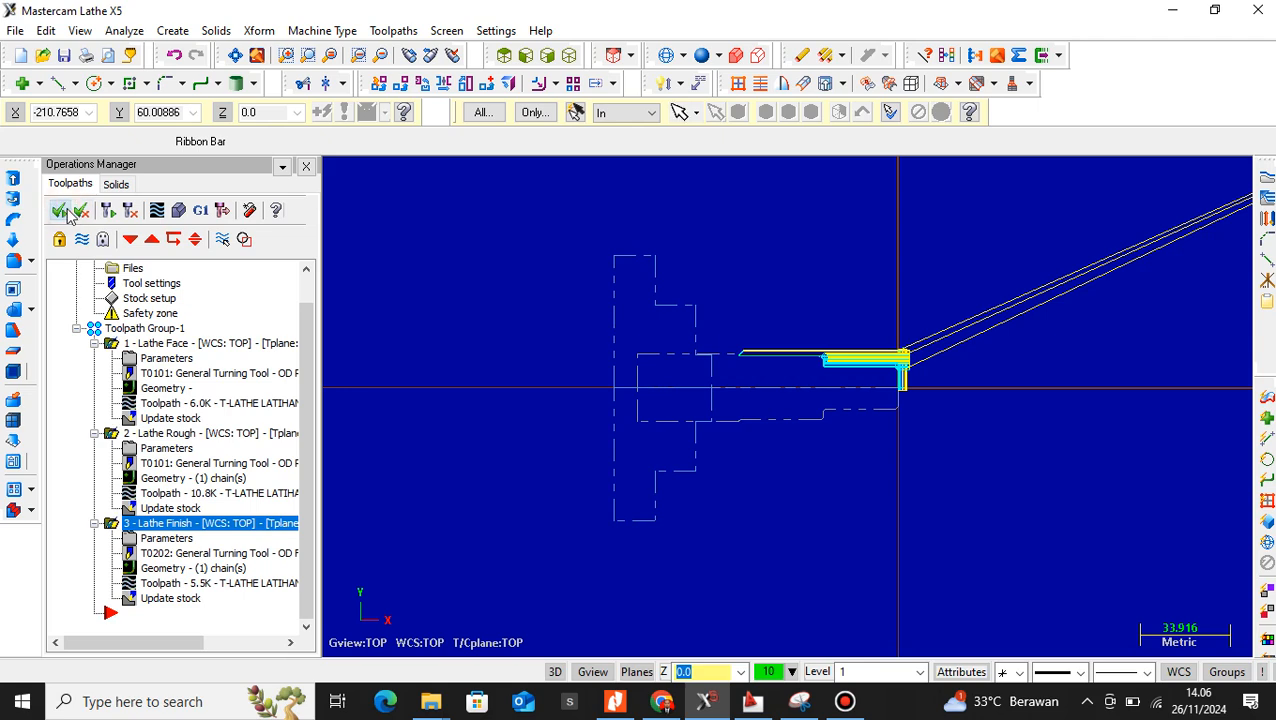
click(178, 210)
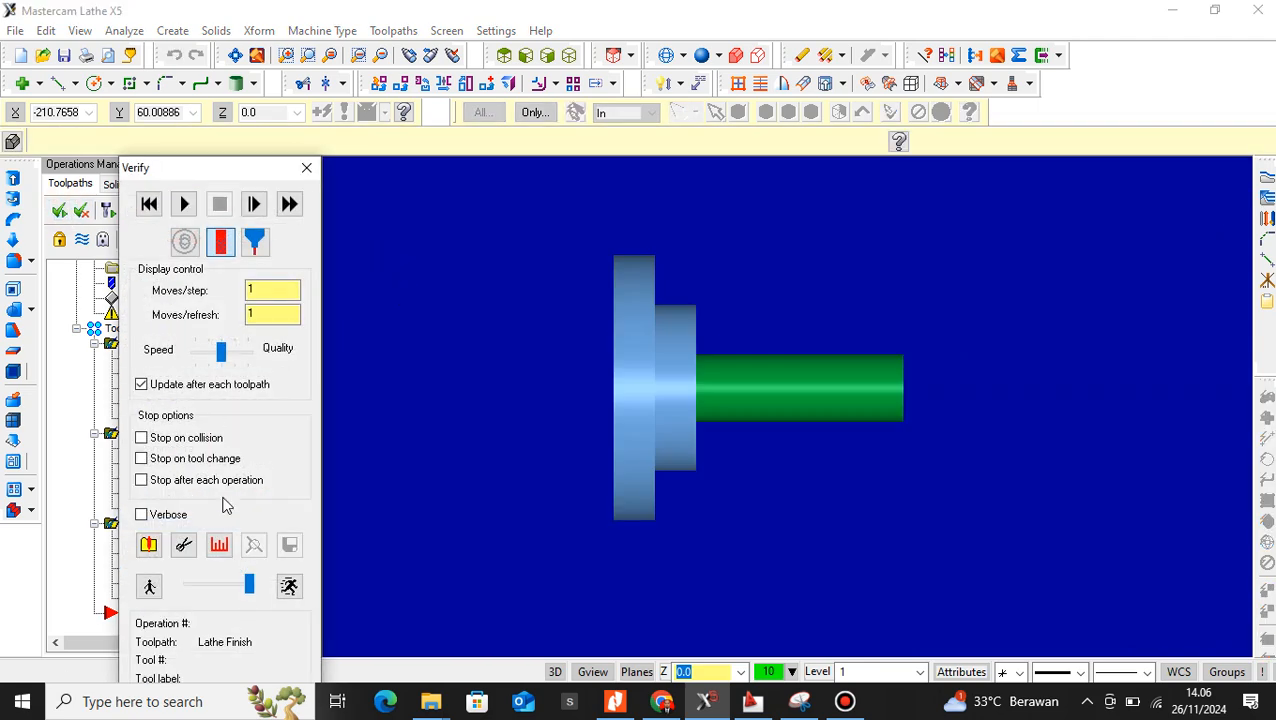
click(217, 580)
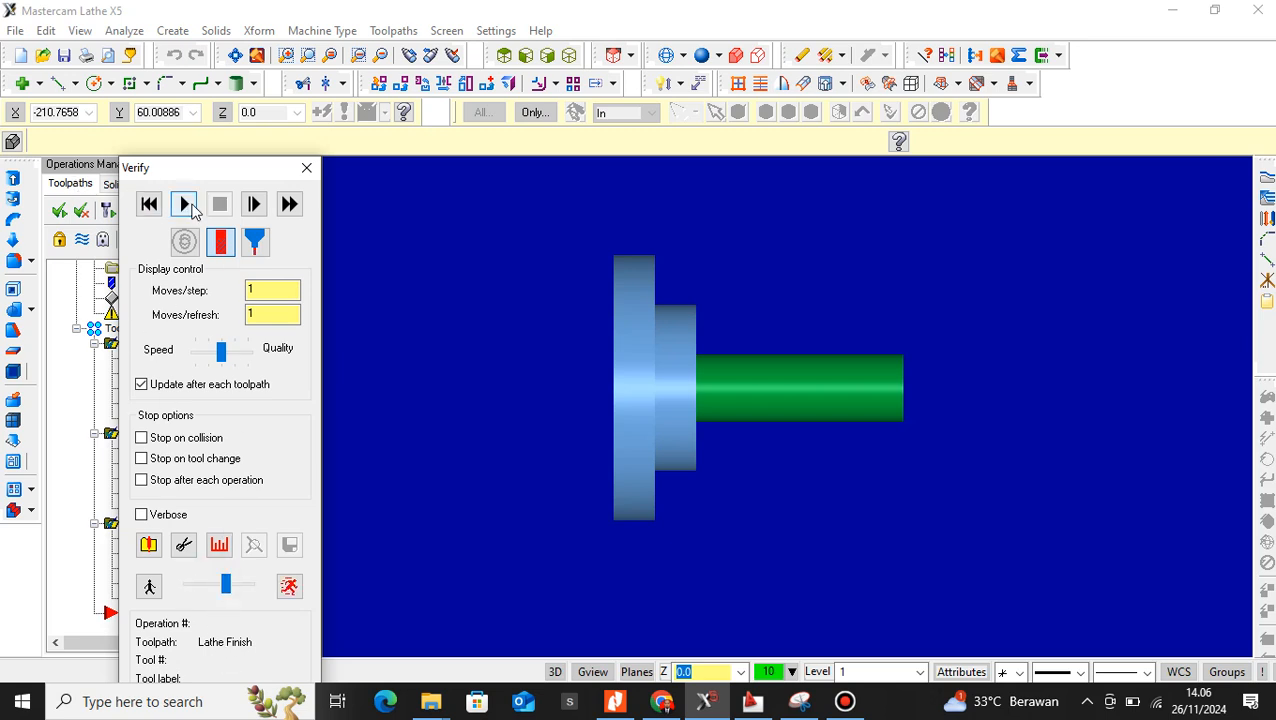
- Run the solid simulation of the facing, roughing and finishing toolpaths to the end, then close verification
click(184, 203)
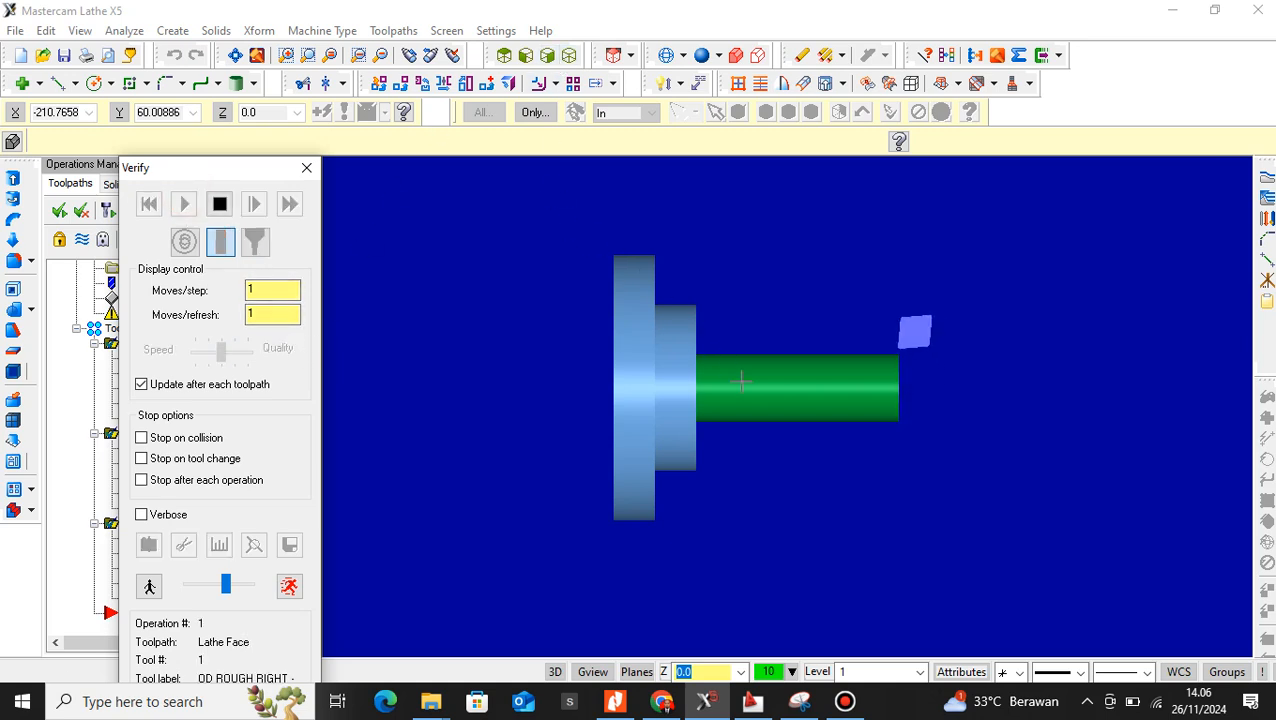
scroll(744, 428, up, 1)
scroll(880, 367, up, 2)
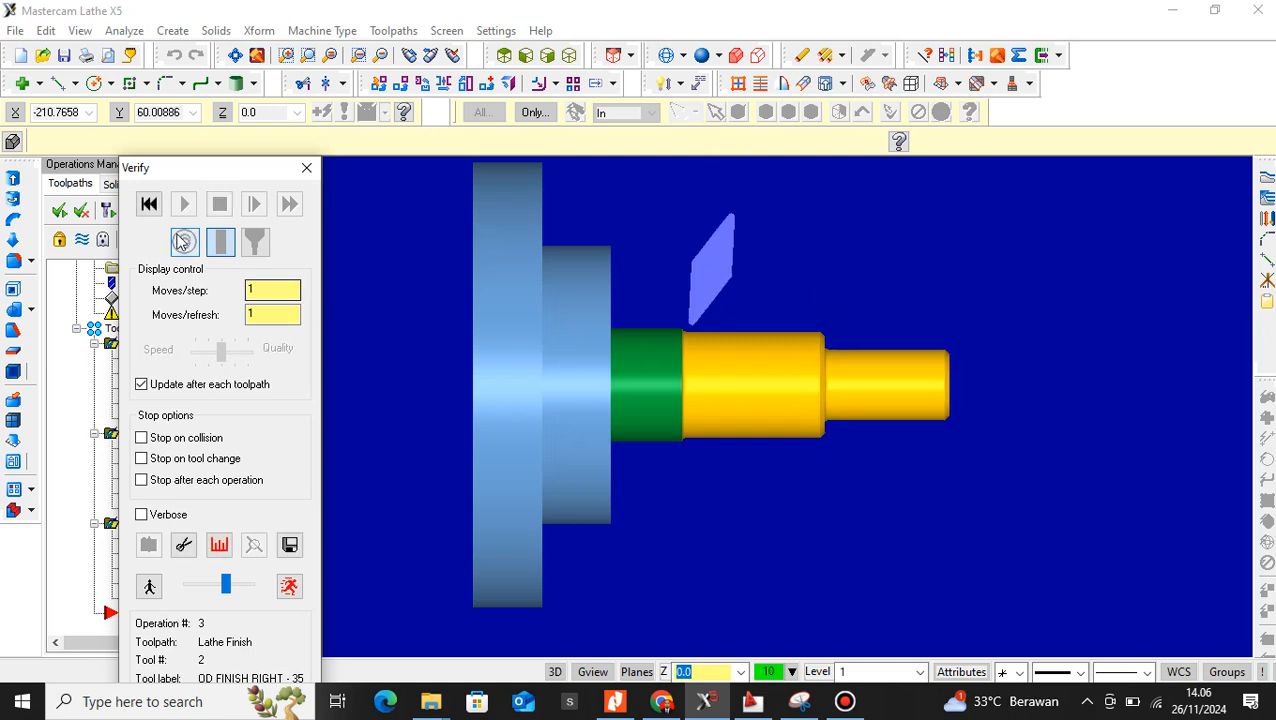
click(310, 168)
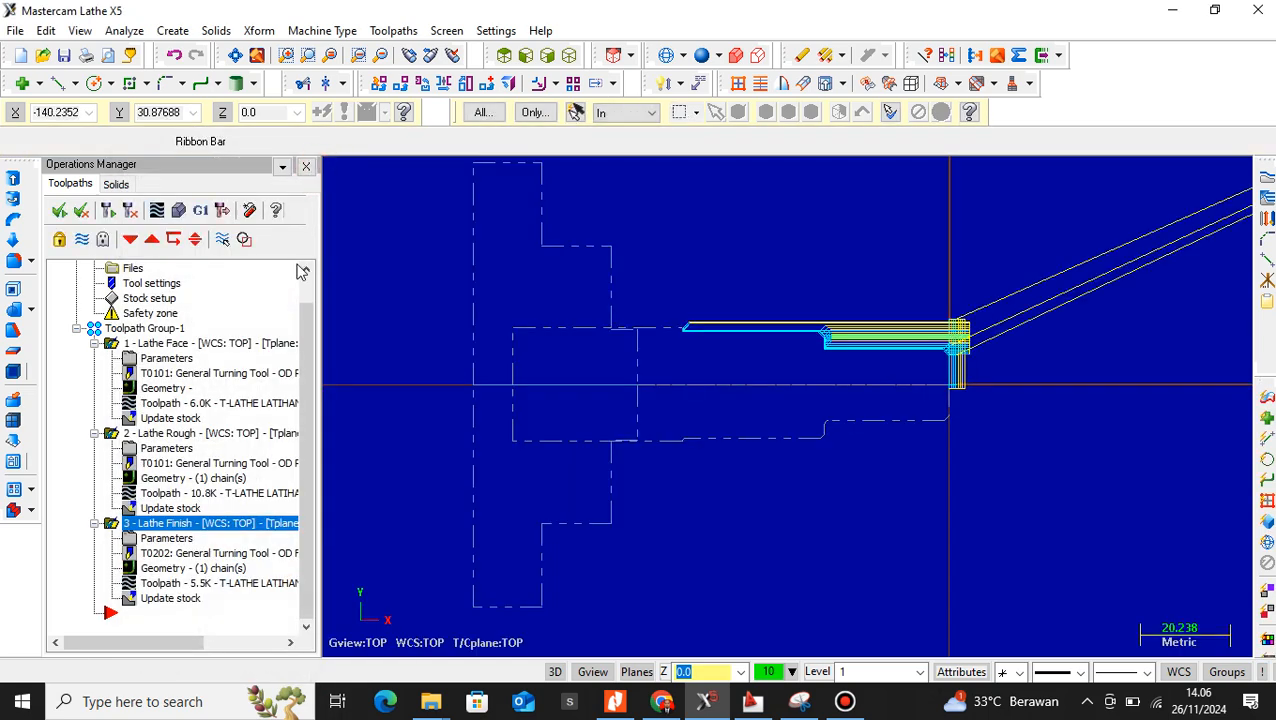
- Post-process the facing, roughing and finishing operations and save the NC file as T-LATHE LATIHAN in the NC folder
click(201, 211)
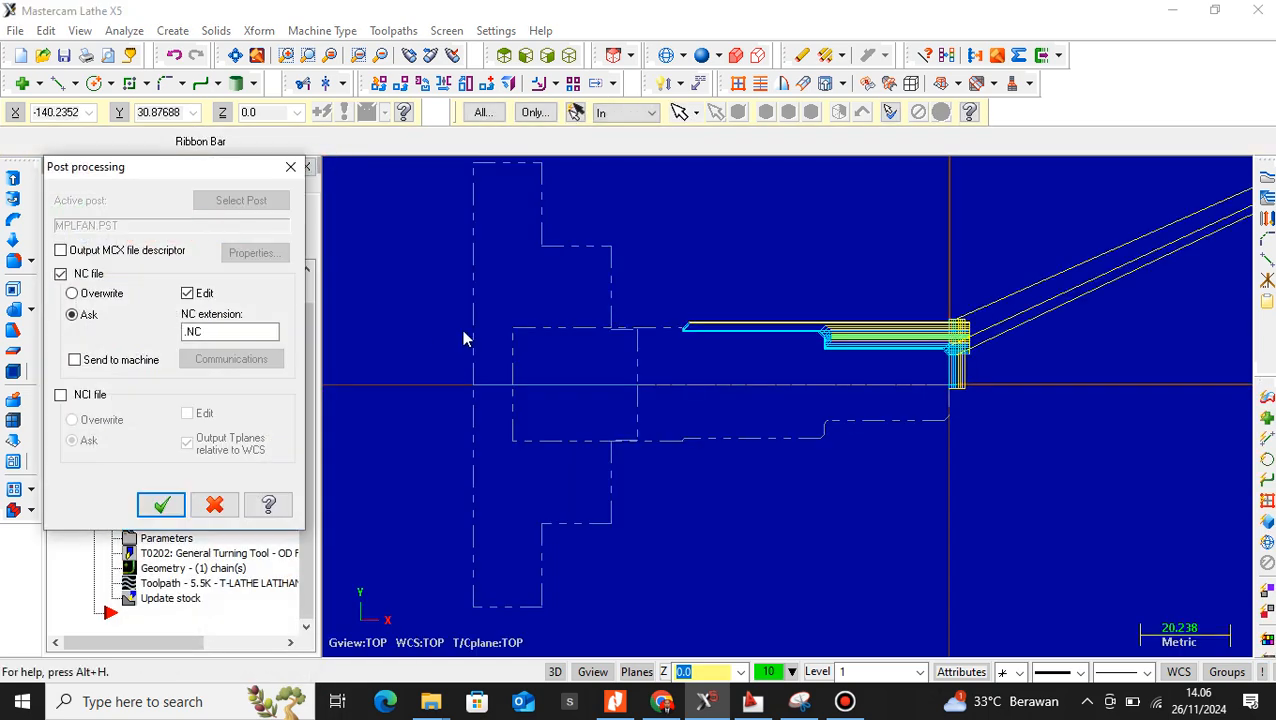
click(162, 505)
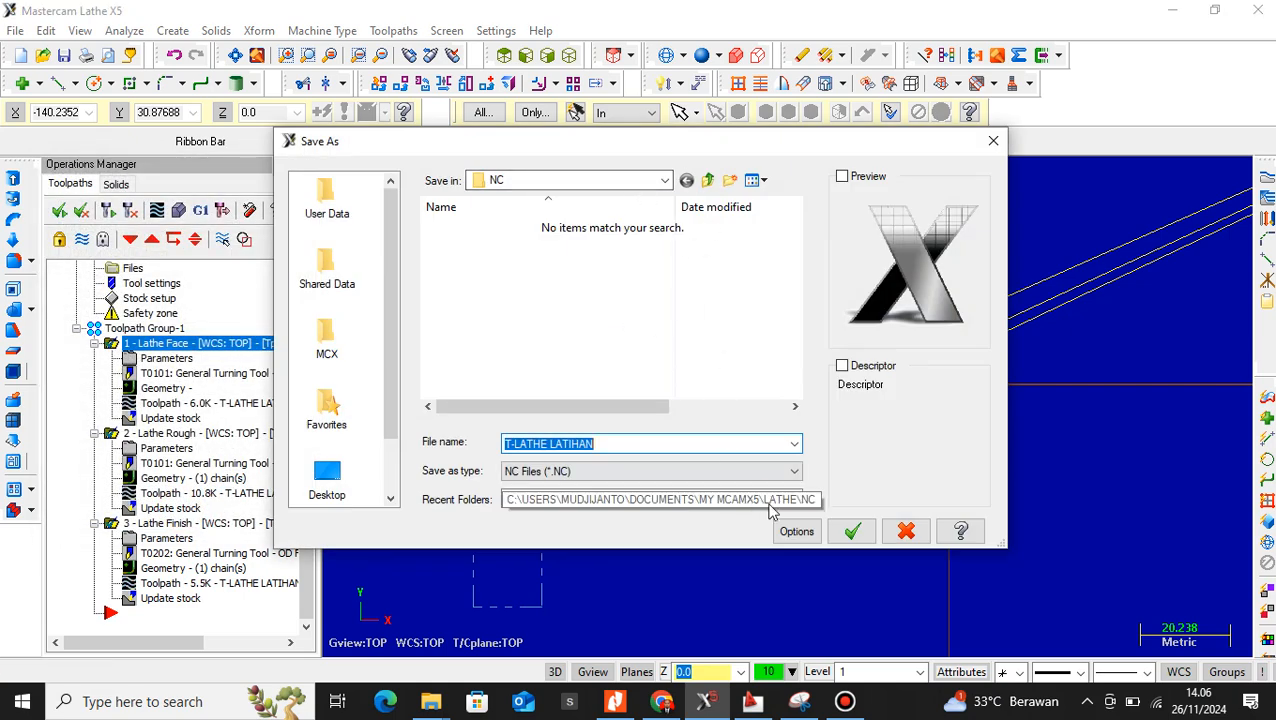
click(852, 530)
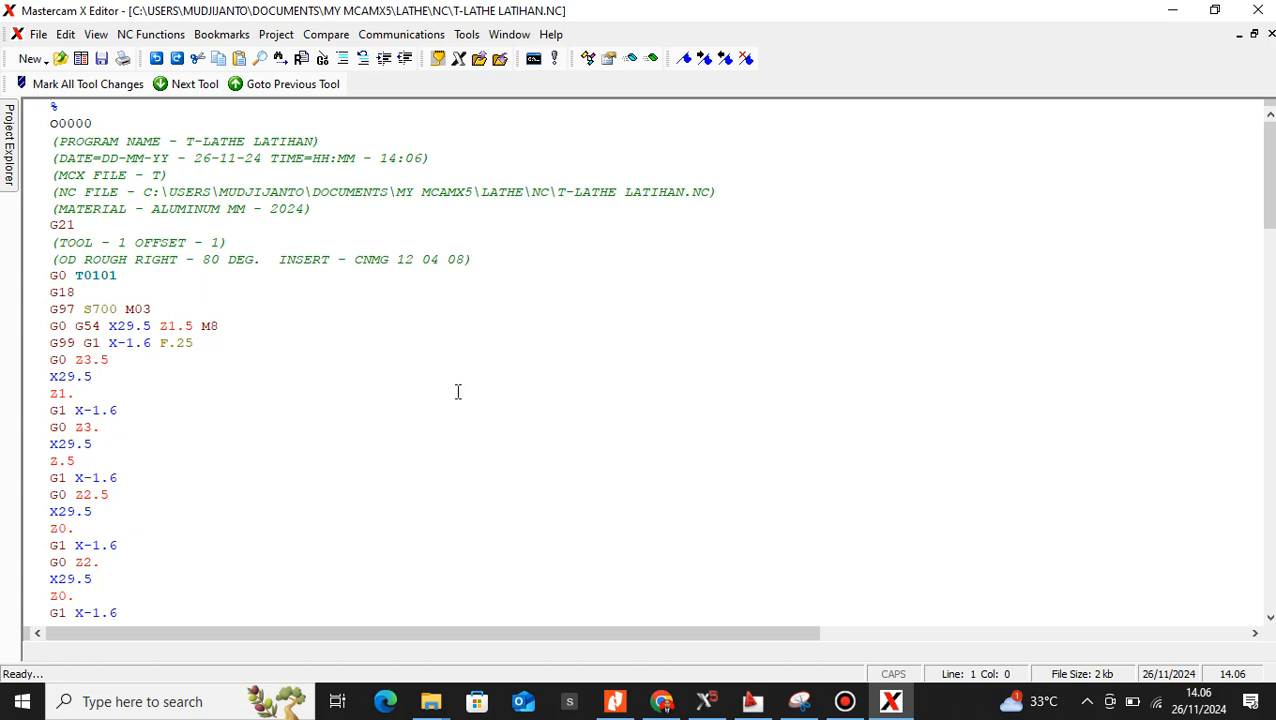
- Review the generated G-code from the facing passes through the finishing tool's program end, then close the code editor
scroll(458, 395, down, 20)
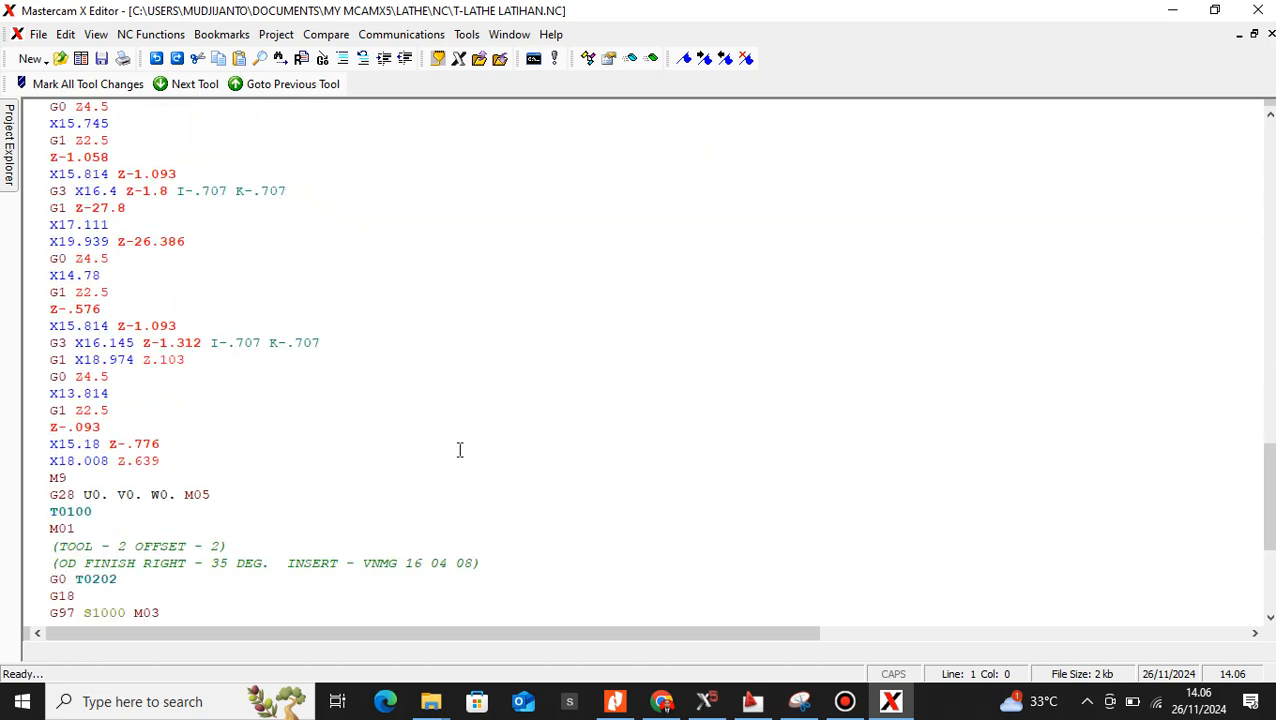
scroll(460, 450, down, 6)
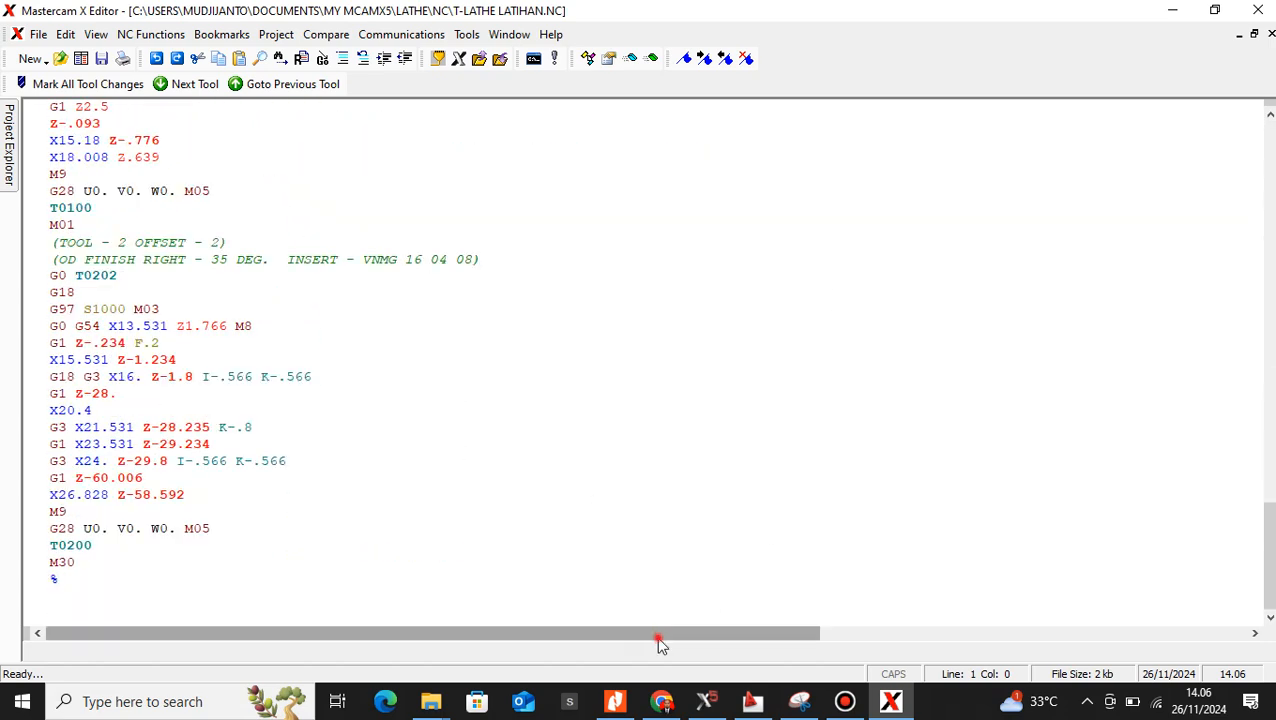
scroll(236, 448, up, 6)
scroll(236, 448, up, 15)
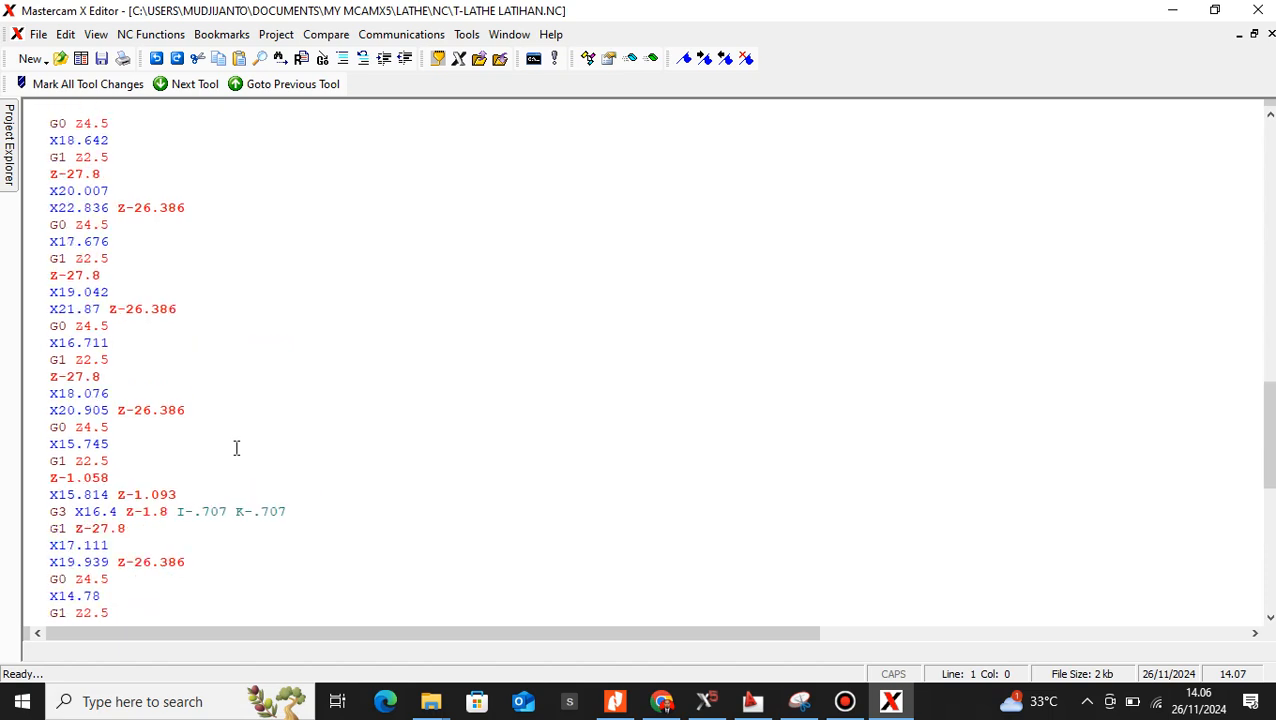
scroll(236, 448, up, 10)
scroll(236, 448, down, 20)
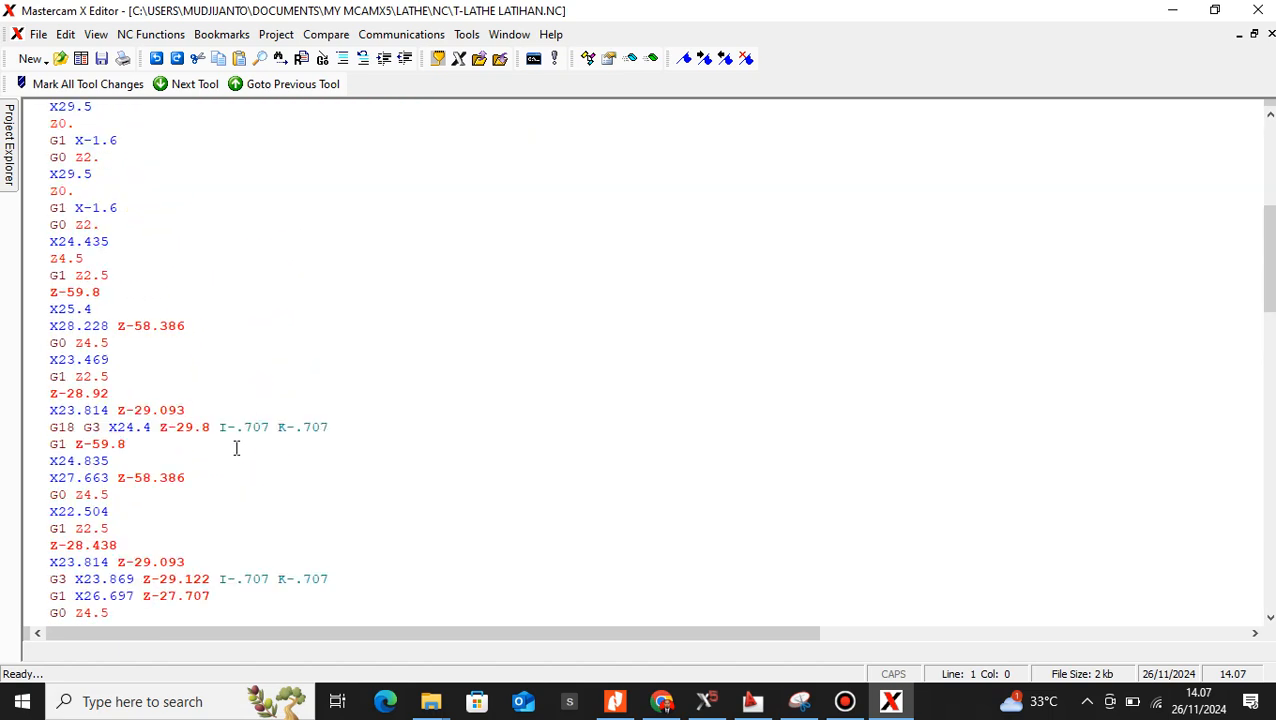
scroll(236, 448, down, 5)
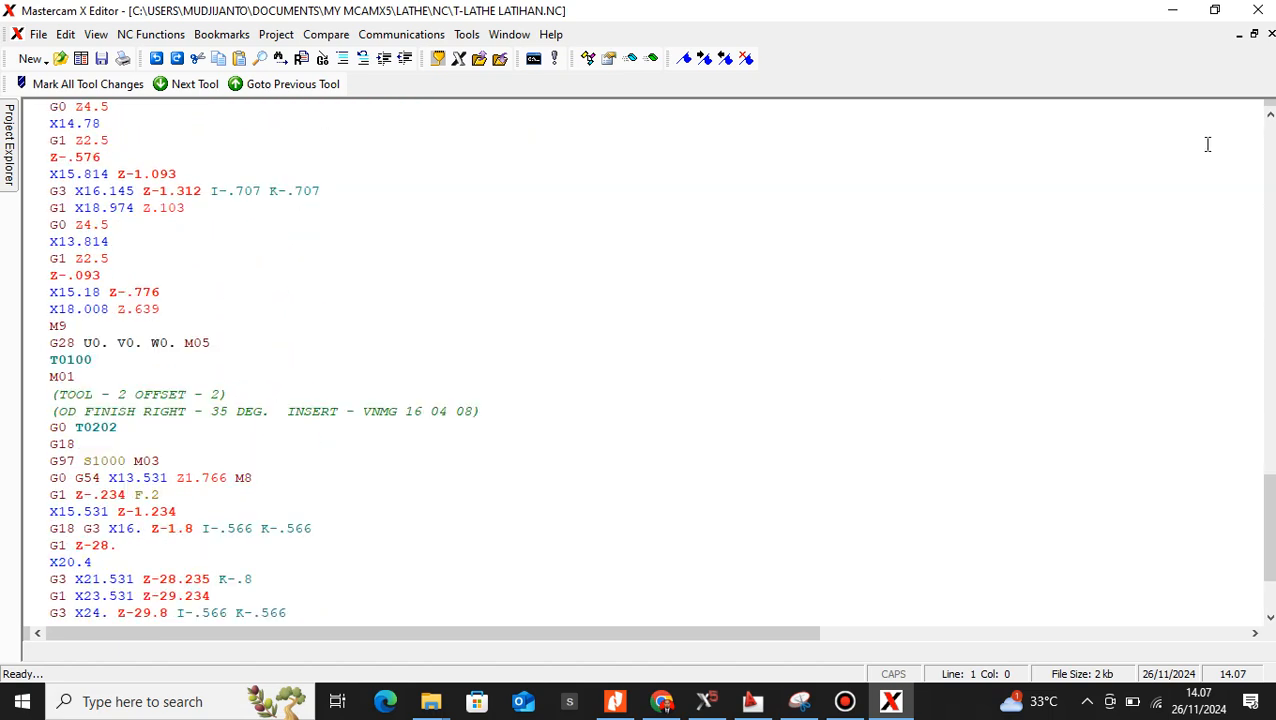
click(1262, 12)
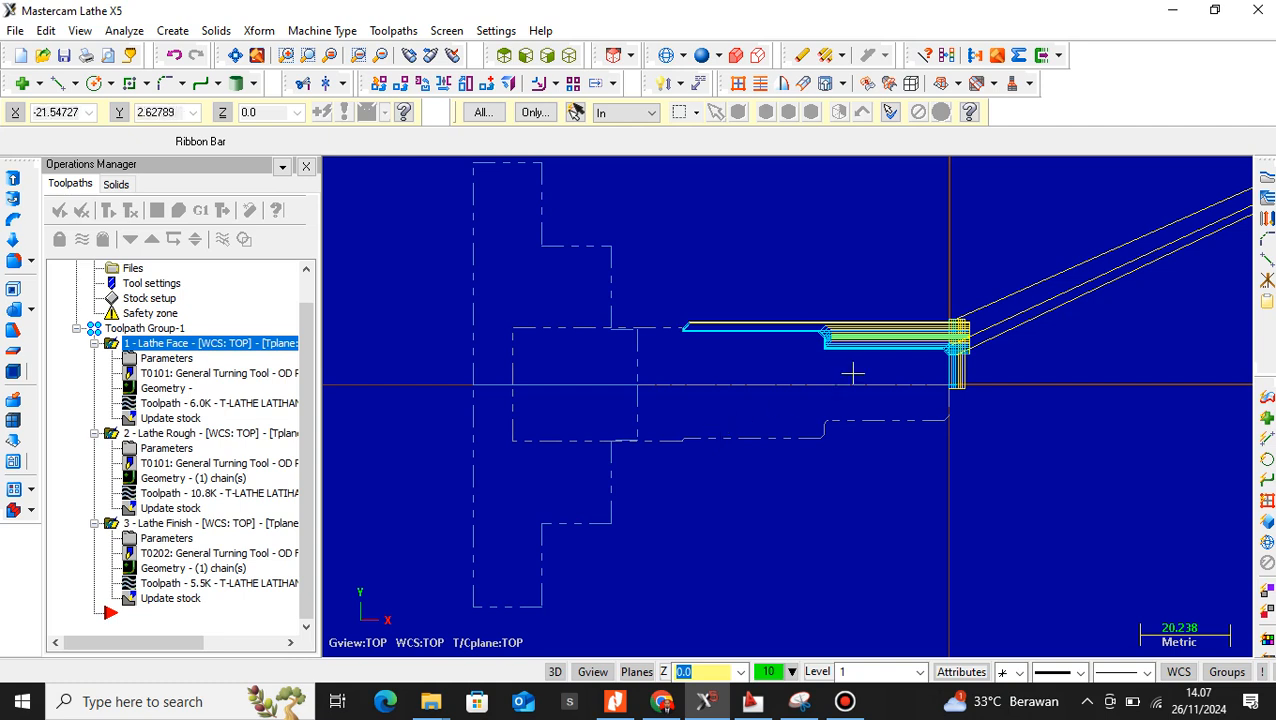
scroll(852, 373, up, 2)
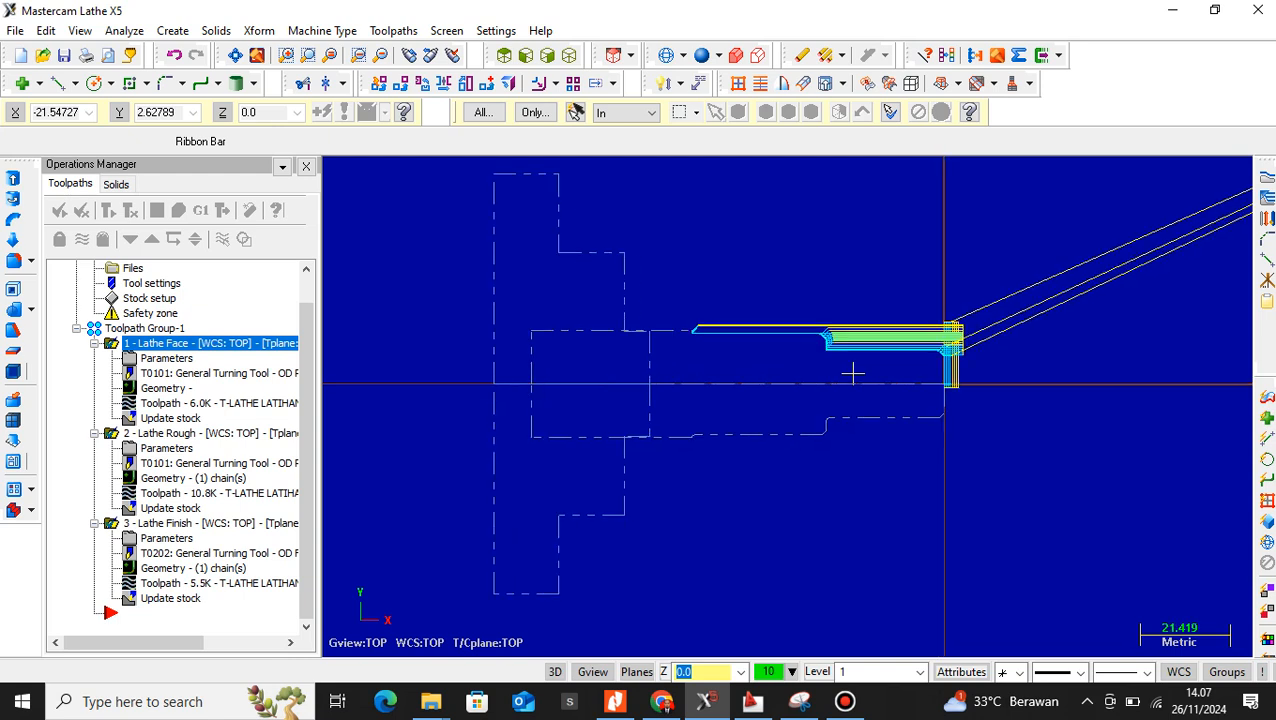